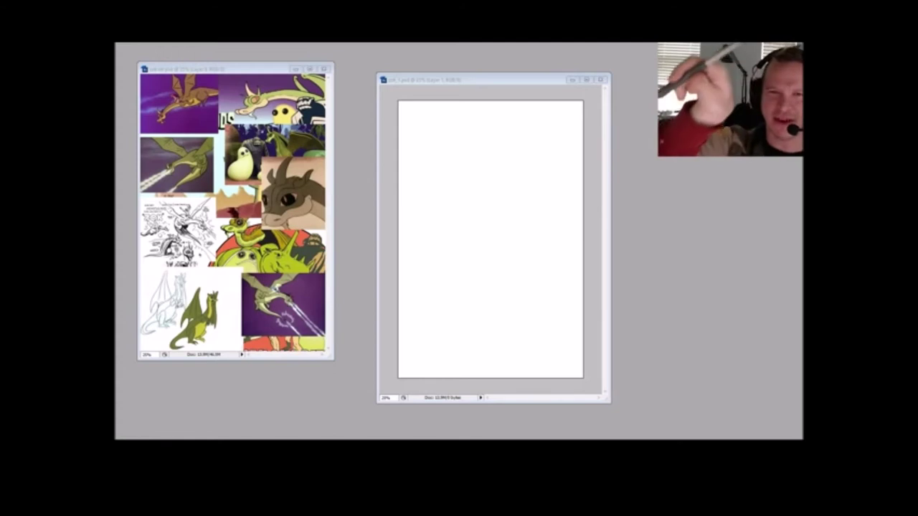
Step: Sketch the dragon's head in green in the upper middle of the blank page, with horns, ear, large eyes and snout
drag(519, 81, 506, 79)
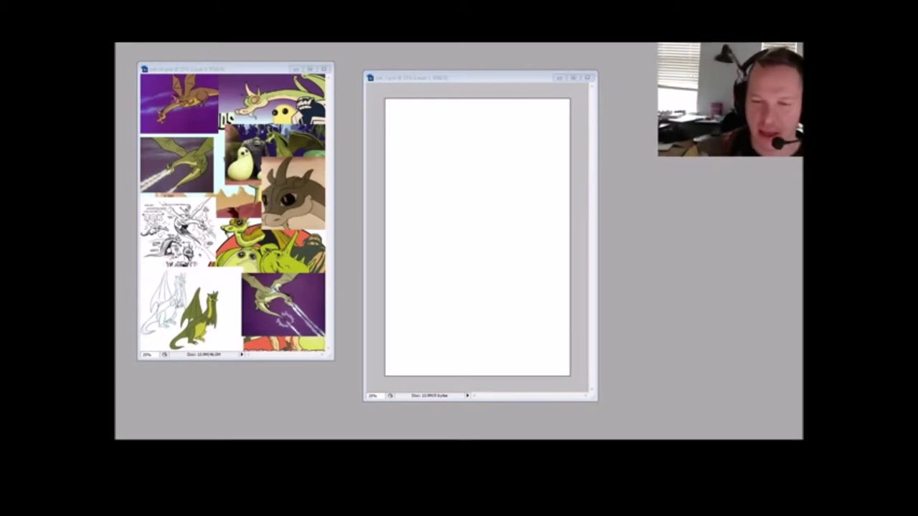
drag(497, 78, 498, 77)
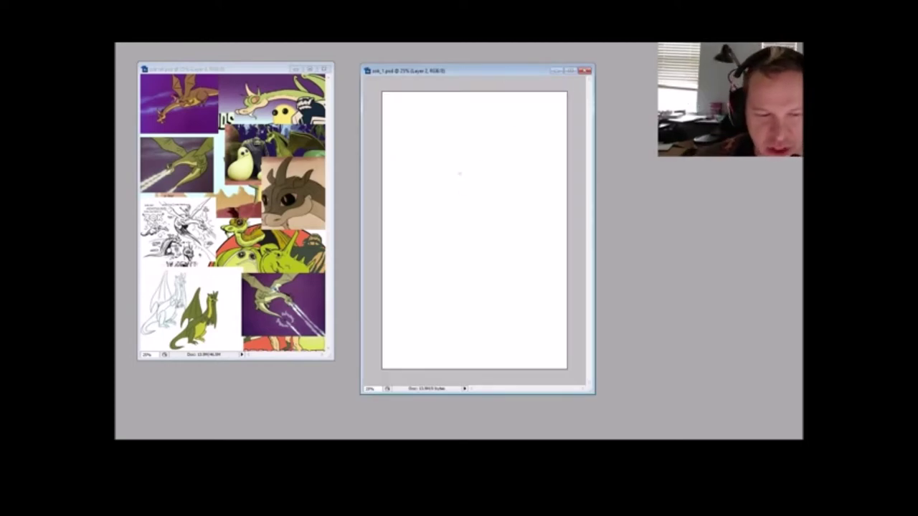
mouse_move(467, 167)
mouse_down()
mouse_move(456, 188)
mouse_move(462, 152)
mouse_move(481, 183)
mouse_move(495, 168)
mouse_move(472, 181)
mouse_up()
mouse_move(447, 178)
mouse_down()
mouse_move(466, 157)
mouse_move(470, 188)
mouse_move(492, 160)
mouse_move(497, 165)
mouse_move(466, 152)
mouse_move(472, 161)
mouse_move(468, 131)
mouse_move(498, 109)
mouse_move(481, 131)
mouse_move(510, 158)
mouse_move(456, 147)
mouse_move(462, 129)
mouse_move(462, 152)
mouse_move(517, 137)
mouse_move(518, 148)
mouse_move(447, 184)
mouse_move(457, 162)
mouse_move(454, 173)
mouse_move(490, 187)
mouse_move(501, 169)
mouse_move(454, 196)
mouse_up()
mouse_move(468, 159)
mouse_down()
mouse_move(455, 201)
mouse_move(465, 190)
mouse_move(454, 195)
mouse_move(456, 187)
mouse_move(499, 183)
mouse_move(442, 208)
mouse_move(439, 225)
mouse_move(455, 226)
mouse_move(448, 224)
mouse_move(457, 208)
mouse_move(479, 219)
mouse_move(509, 195)
mouse_move(517, 164)
mouse_up()
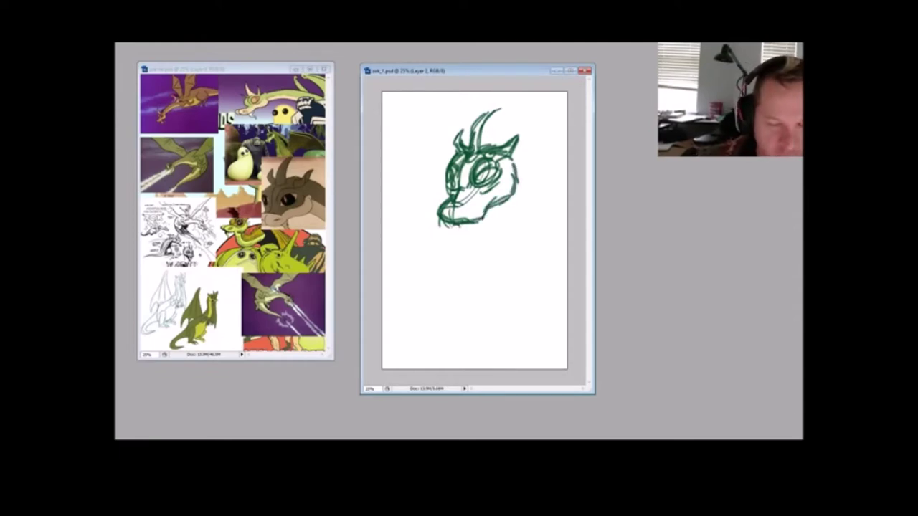
Step: Sketch the dragon's throat and the long neck lines descending from the back of the head
mouse_move(474, 226)
mouse_down()
mouse_move(471, 257)
mouse_move(482, 248)
mouse_move(485, 214)
mouse_up()
drag(520, 164, 509, 271)
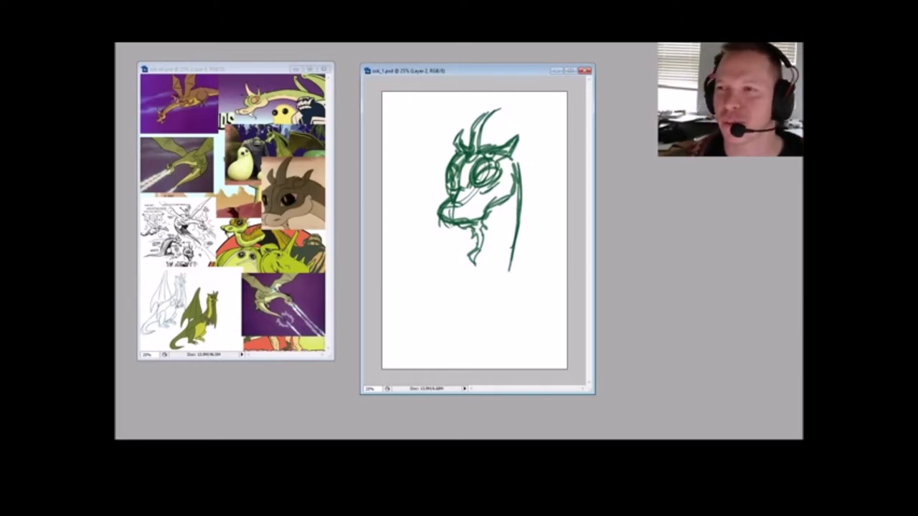
key(alt+Tab)
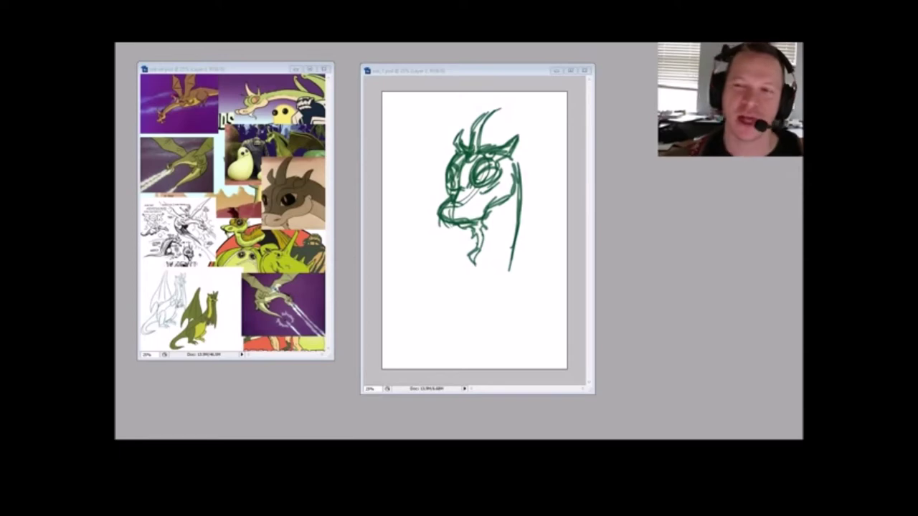
click(523, 72)
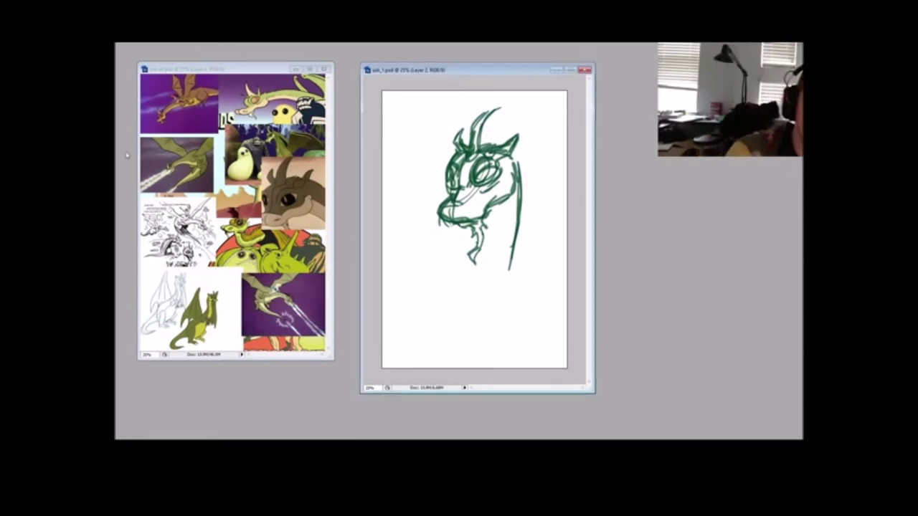
drag(515, 158, 509, 254)
mouse_move(501, 209)
mouse_down()
mouse_move(485, 263)
mouse_move(498, 239)
mouse_move(463, 296)
mouse_move(455, 262)
mouse_move(475, 236)
mouse_up()
Step: Sketch the chest and shoulder lines below the neck and a large rounded belly or thigh curve beneath them
mouse_move(453, 268)
mouse_down()
mouse_move(466, 301)
mouse_move(553, 248)
mouse_move(479, 301)
mouse_up()
drag(458, 291, 429, 367)
drag(474, 275, 430, 366)
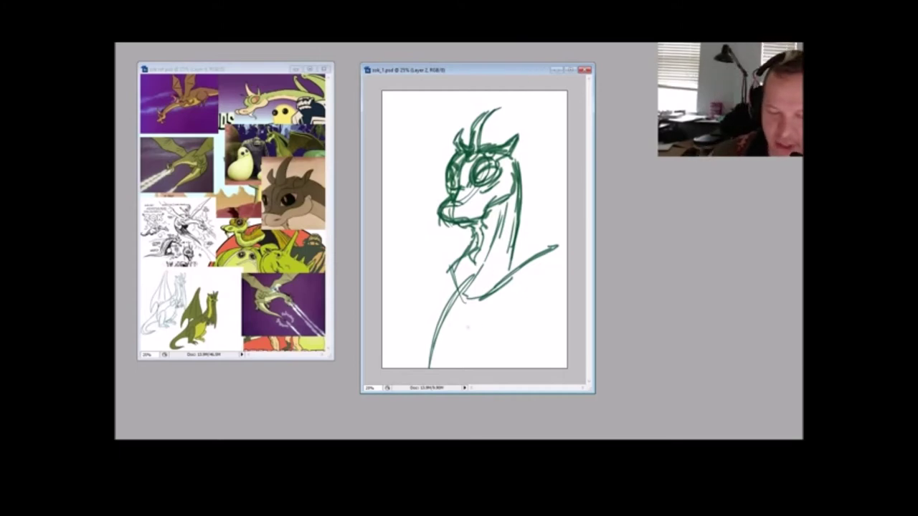
drag(450, 272, 432, 300)
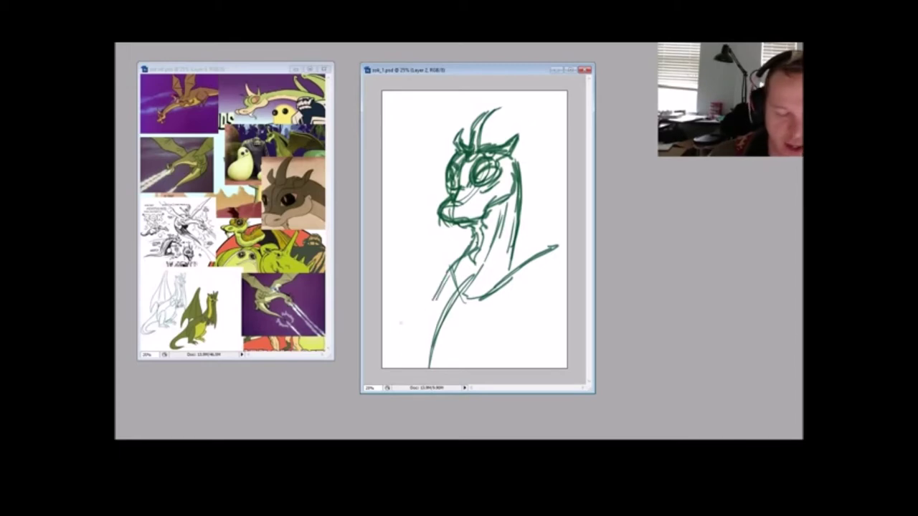
drag(385, 350, 429, 306)
drag(437, 286, 421, 308)
drag(459, 262, 427, 297)
mouse_move(438, 279)
mouse_down()
mouse_move(424, 303)
mouse_move(472, 324)
mouse_up()
drag(443, 308, 490, 338)
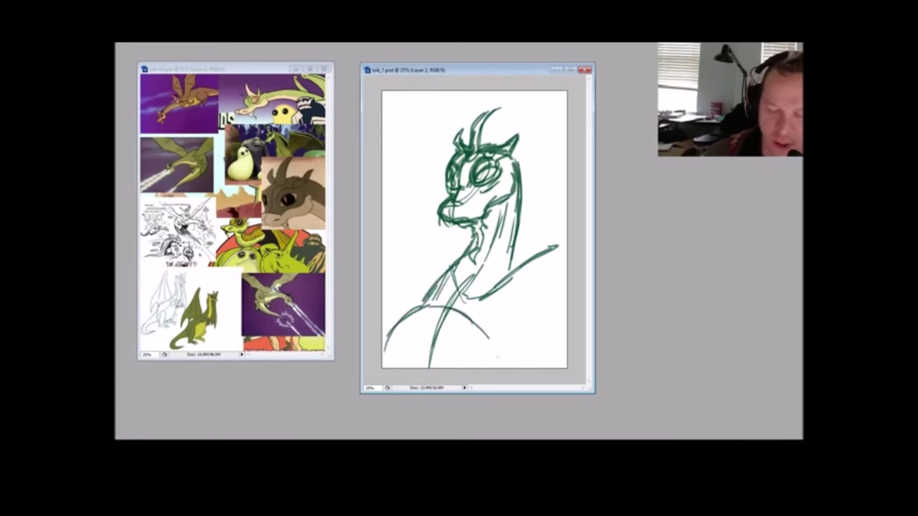
Step: Sketch the line of the dragon's back from the base of the neck to the lower edge of the page
drag(516, 367, 512, 329)
drag(515, 330, 514, 367)
mouse_move(508, 257)
mouse_down()
mouse_move(527, 321)
mouse_move(523, 345)
mouse_up()
drag(517, 277, 517, 367)
drag(522, 316, 515, 367)
drag(509, 256, 522, 368)
drag(525, 330, 538, 368)
mouse_move(536, 367)
mouse_down()
mouse_move(522, 296)
mouse_move(519, 184)
mouse_up()
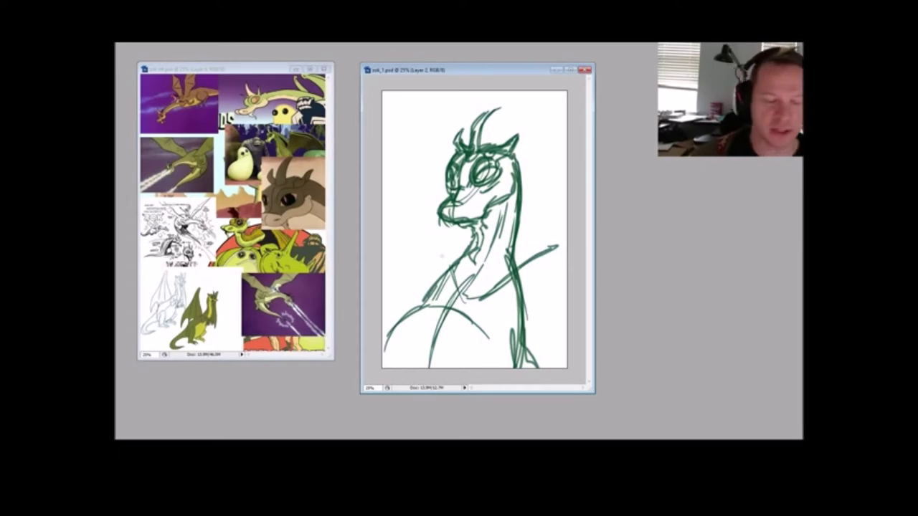
Step: Sketch both of the dragon's arms with bent elbows and clawed hands in front of the body
drag(453, 260, 434, 284)
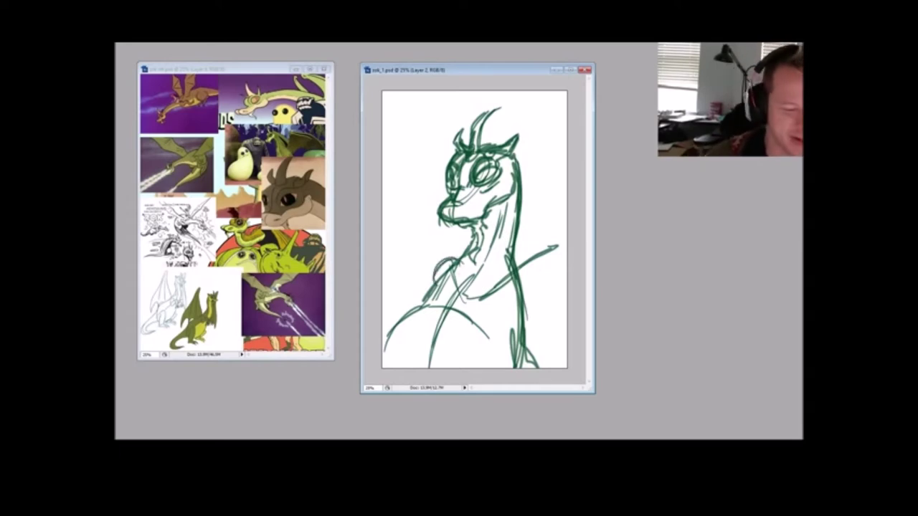
mouse_move(429, 251)
mouse_down()
mouse_move(402, 273)
mouse_move(393, 286)
mouse_move(405, 301)
mouse_move(388, 316)
mouse_move(385, 290)
mouse_move(408, 264)
mouse_move(433, 286)
mouse_up()
mouse_move(426, 253)
mouse_down()
mouse_move(433, 289)
mouse_move(423, 305)
mouse_move(488, 330)
mouse_move(452, 346)
mouse_move(451, 362)
mouse_move(470, 365)
mouse_up()
mouse_move(484, 331)
mouse_down()
mouse_move(475, 357)
mouse_move(485, 367)
mouse_up()
drag(502, 311, 492, 362)
drag(502, 281, 495, 313)
mouse_move(515, 273)
mouse_down()
mouse_move(497, 297)
mouse_move(509, 354)
mouse_up()
mouse_move(512, 280)
mouse_down()
mouse_move(509, 364)
mouse_move(496, 340)
mouse_up()
mouse_move(518, 277)
mouse_down()
mouse_move(504, 301)
mouse_move(509, 365)
mouse_up()
drag(498, 290, 488, 333)
drag(503, 270, 488, 290)
drag(516, 267, 498, 274)
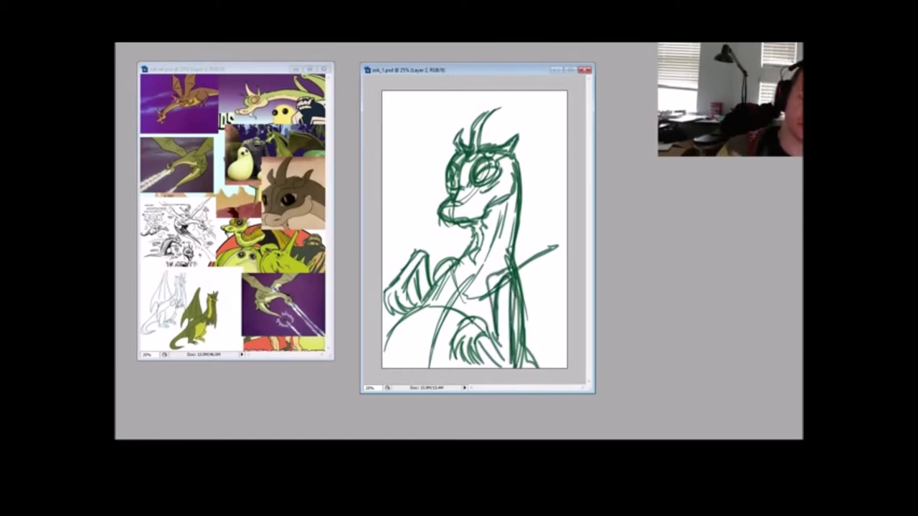
Step: Sketch the raised wing arm on the left of the head, curving from the shoulder to the page's upper left corner
drag(463, 231, 439, 253)
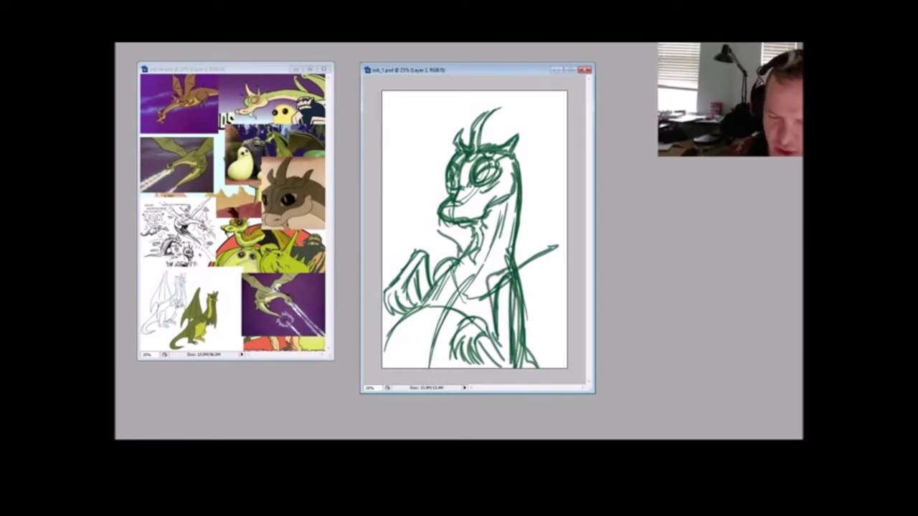
drag(413, 199, 459, 254)
drag(401, 156, 434, 229)
mouse_move(406, 96)
mouse_down()
mouse_move(409, 185)
mouse_move(409, 113)
mouse_move(401, 147)
mouse_up()
mouse_move(451, 258)
mouse_down()
mouse_move(387, 109)
mouse_move(402, 113)
mouse_up()
mouse_move(395, 113)
mouse_down()
mouse_move(401, 180)
mouse_move(454, 261)
mouse_up()
drag(441, 242, 434, 266)
Step: Sketch the opposite wing arm rising from the shoulder along the right edge of the page
drag(516, 259, 566, 215)
mouse_move(550, 245)
mouse_down()
mouse_move(571, 236)
mouse_move(567, 209)
mouse_up()
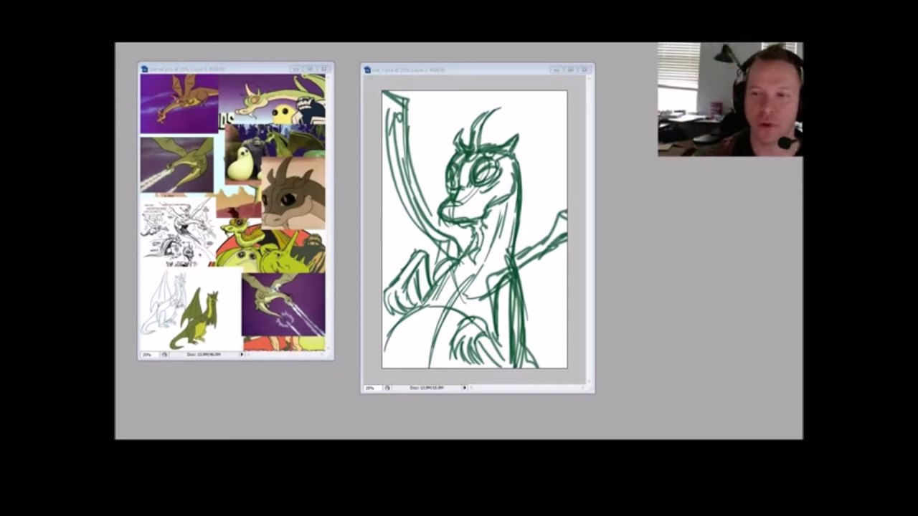
click(430, 69)
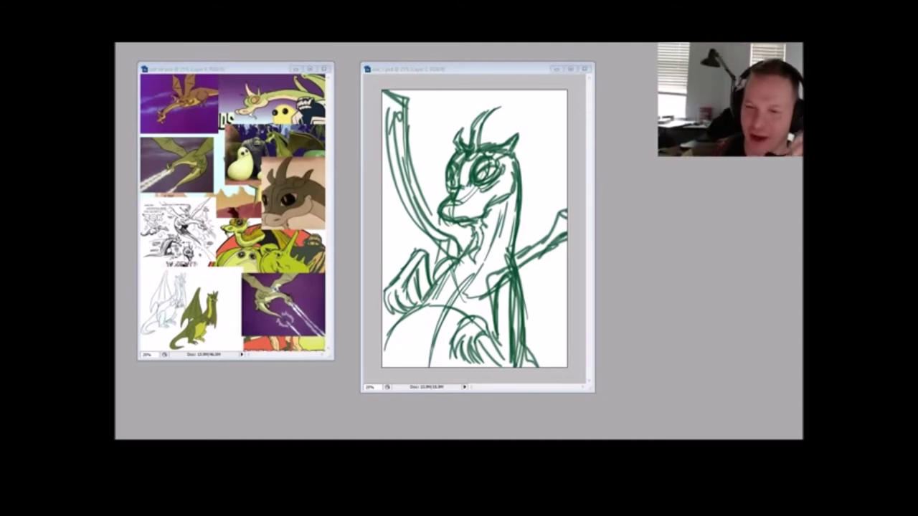
drag(502, 70, 500, 71)
mouse_move(528, 248)
mouse_down()
mouse_move(565, 199)
mouse_move(561, 211)
mouse_up()
drag(512, 262, 565, 183)
drag(566, 148, 562, 212)
drag(568, 139, 561, 176)
drag(540, 241, 509, 256)
drag(545, 220, 514, 250)
drag(549, 138, 555, 224)
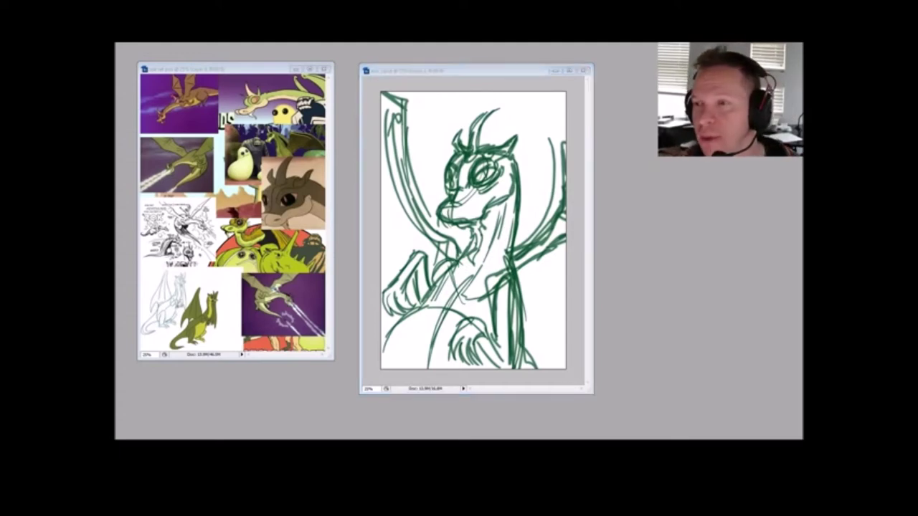
drag(507, 71, 507, 70)
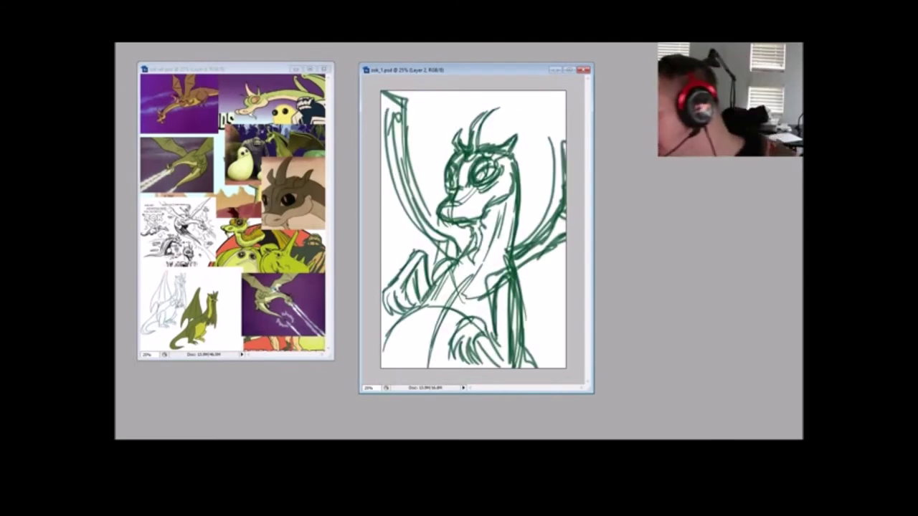
Step: Scale the whole dragon sketch down to less than half its size and place it in the upper part of the page
key(ctrl+t)
drag(567, 93, 539, 133)
mouse_move(516, 239)
mouse_down()
mouse_move(543, 197)
mouse_move(524, 205)
mouse_move(525, 219)
mouse_move(515, 179)
mouse_move(496, 249)
mouse_up()
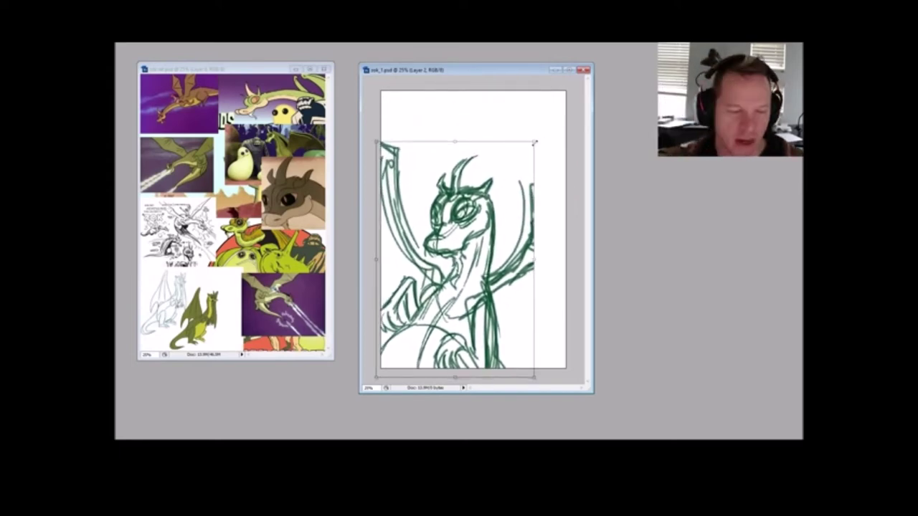
drag(534, 142, 625, 8)
mouse_move(524, 196)
mouse_down()
mouse_move(488, 278)
mouse_move(431, 333)
mouse_up()
drag(542, 138, 635, 5)
drag(509, 184, 515, 242)
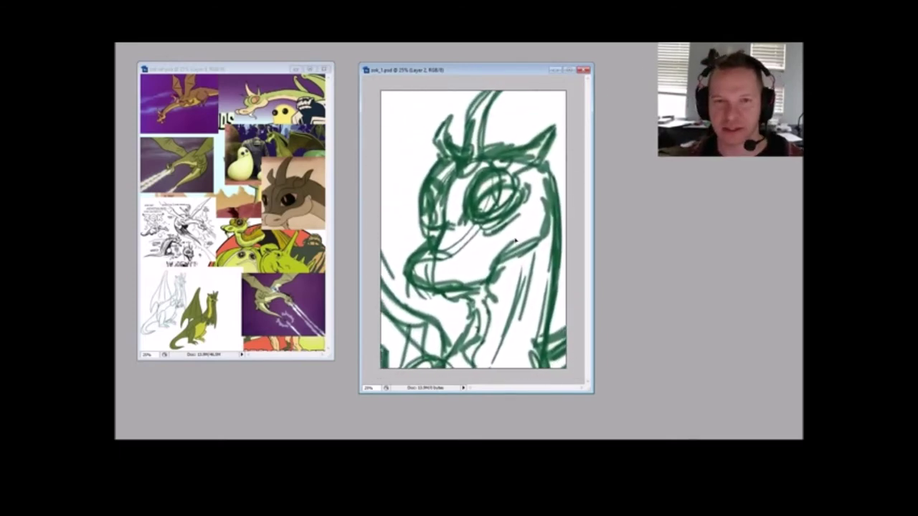
drag(580, 122, 479, 188)
mouse_move(547, 116)
mouse_down()
mouse_move(432, 325)
mouse_move(548, 136)
mouse_up()
drag(553, 85, 464, 216)
mouse_move(439, 340)
mouse_down()
mouse_move(514, 216)
mouse_move(532, 213)
mouse_up()
mouse_move(544, 157)
mouse_down()
mouse_move(534, 163)
mouse_move(541, 165)
mouse_up()
drag(553, 95, 506, 202)
drag(487, 258, 491, 200)
click(122, 102)
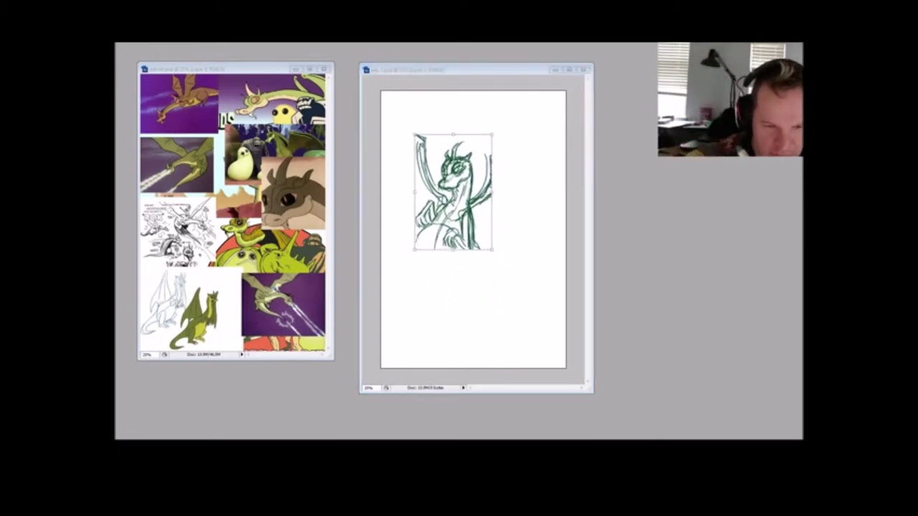
key(Return)
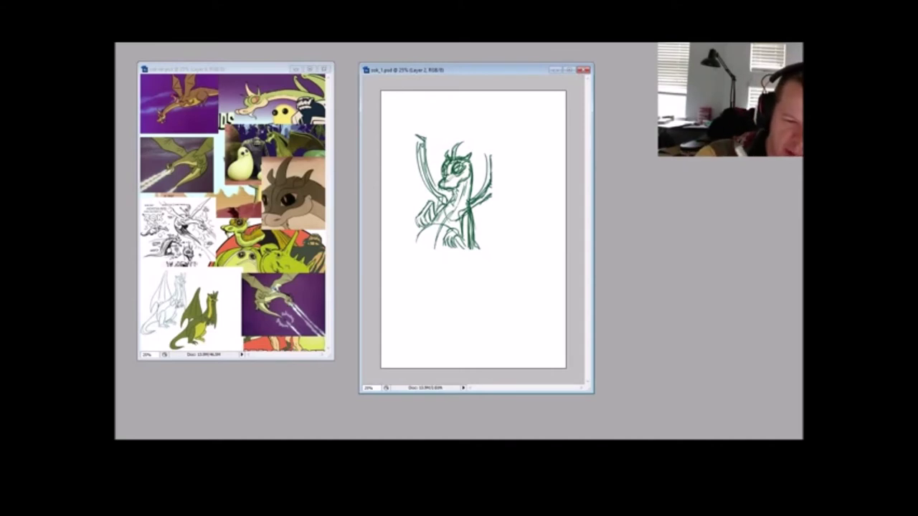
Step: Delete the body and wings with a freehand selection, keeping the head and throat, and enlarge the remaining head slightly
mouse_move(418, 282)
mouse_down()
mouse_move(409, 271)
mouse_move(438, 136)
mouse_move(437, 185)
mouse_move(456, 194)
mouse_move(482, 140)
mouse_move(402, 301)
mouse_up()
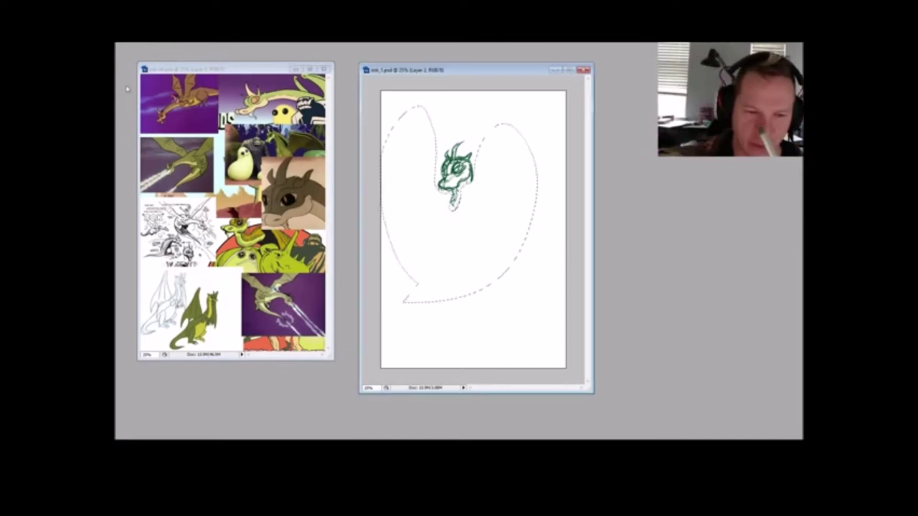
key(ctrl+t)
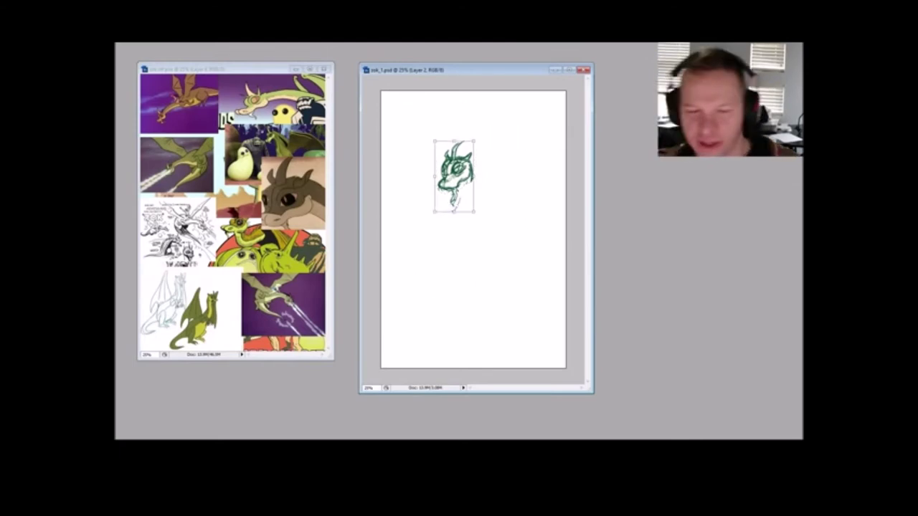
mouse_move(474, 141)
mouse_down()
mouse_move(510, 107)
mouse_move(494, 136)
mouse_move(476, 134)
mouse_up()
drag(471, 174, 483, 165)
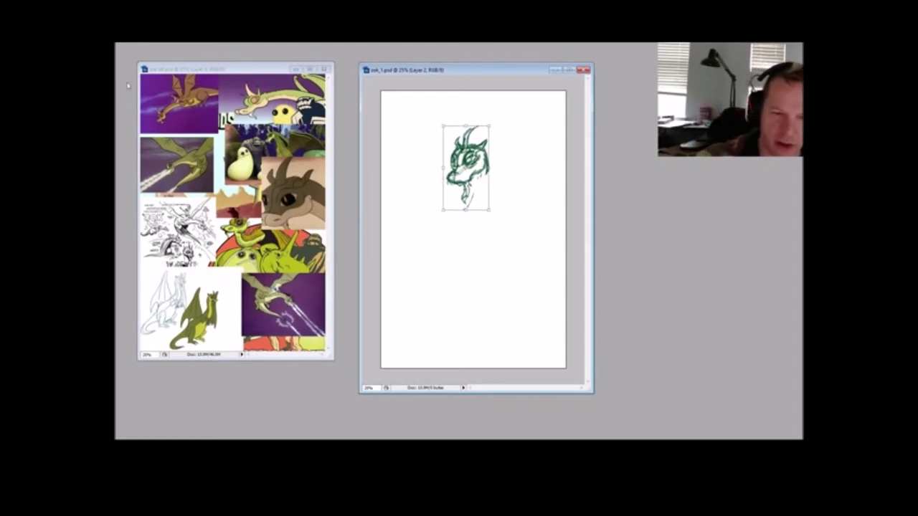
key(Return)
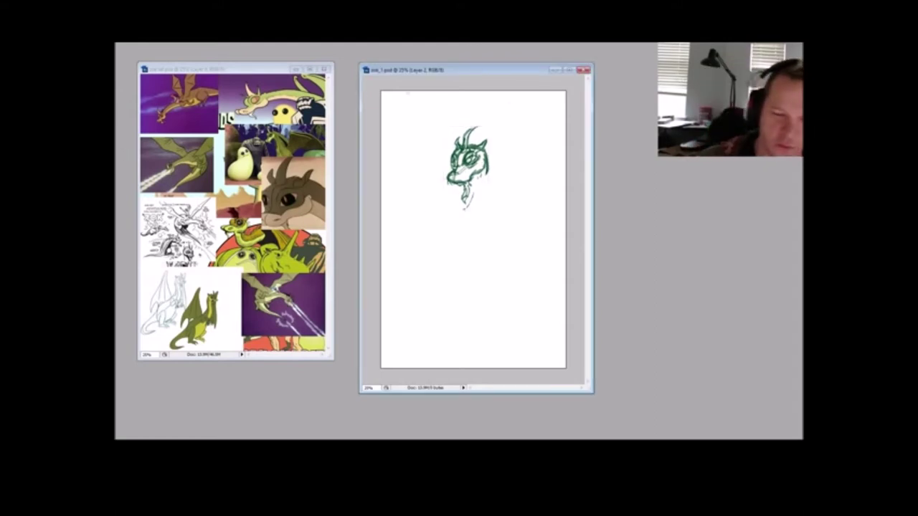
Step: Move the dragon's head up and to the right on the page
click(126, 92)
drag(479, 167, 508, 147)
key(Return)
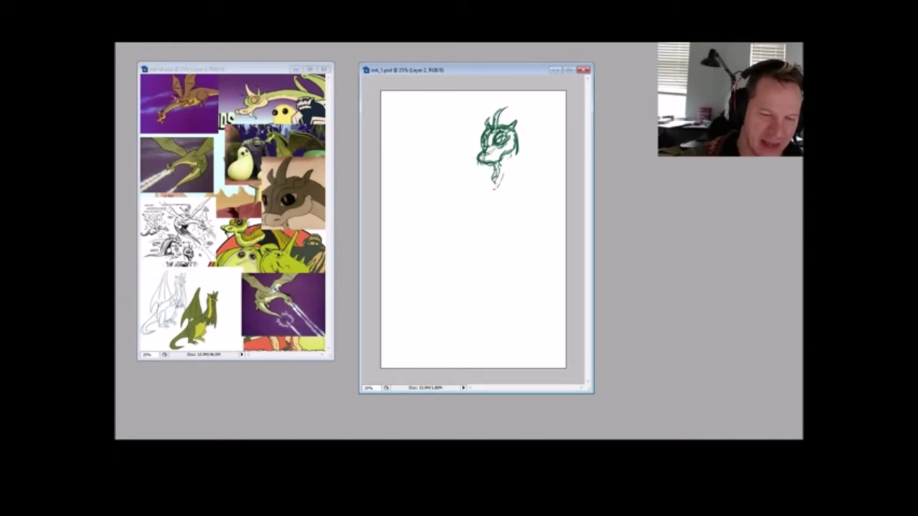
Step: Circle the flying dragon picture on the reference sheet, undo the mark and return to the sketch document
click(263, 71)
mouse_move(183, 126)
mouse_down()
mouse_move(145, 149)
mouse_move(214, 135)
mouse_move(187, 206)
mouse_move(231, 131)
mouse_up()
key(ctrl+alt+z)
key(ctrl+alt+z)
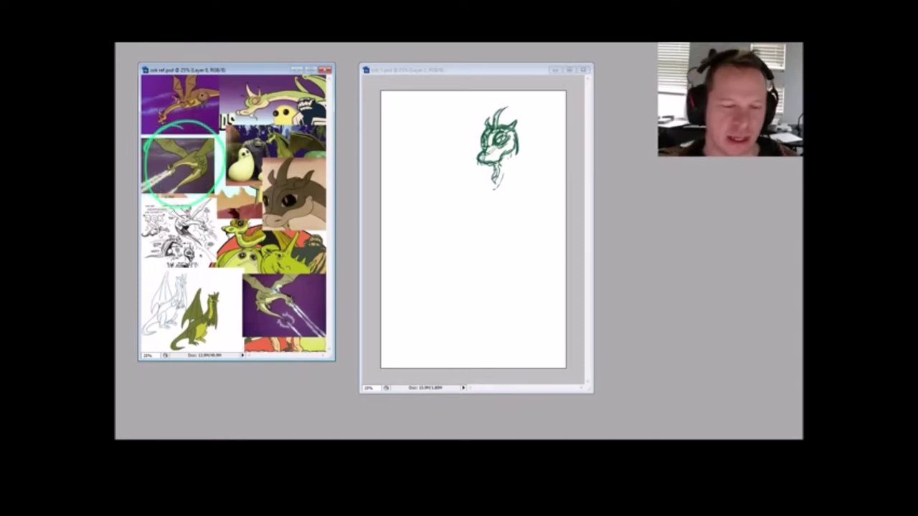
click(519, 73)
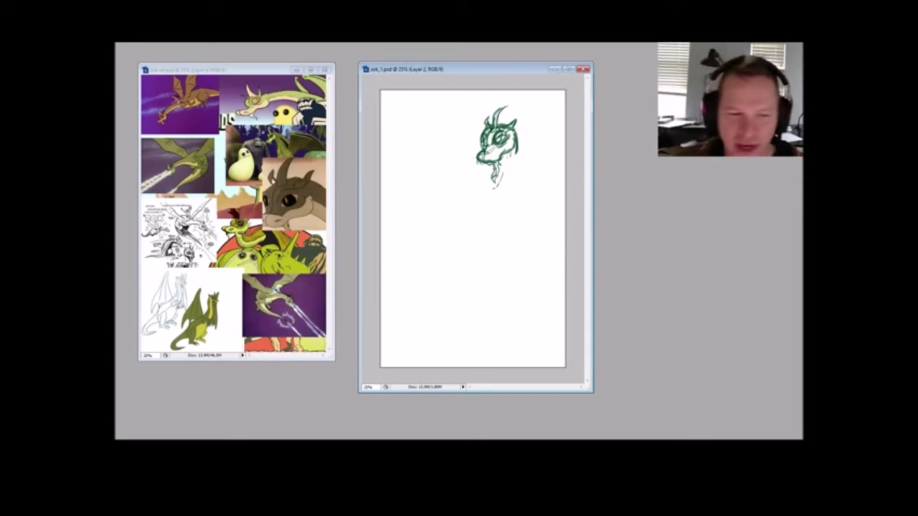
Step: Sketch a slim neck below the head and the rounded shoulders and upper chest at its base
key(ctrl+comma)
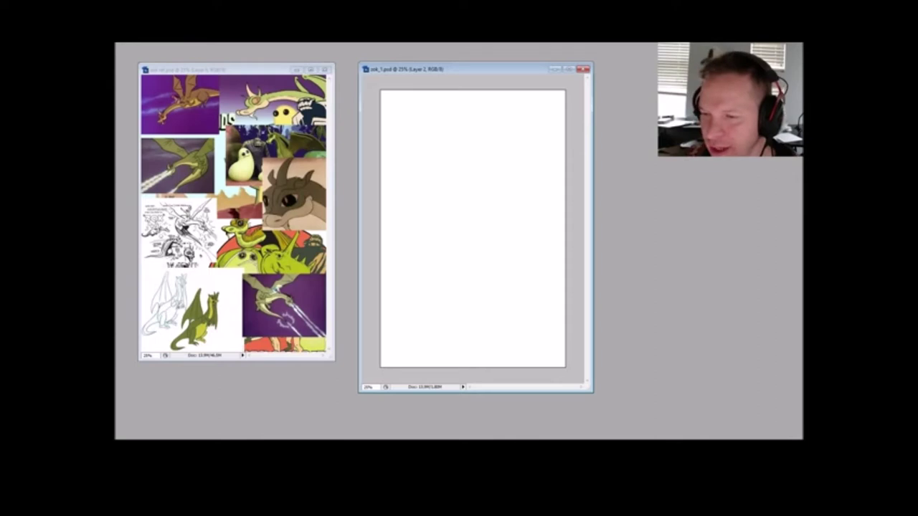
key(ctrl+comma)
mouse_move(516, 149)
mouse_down()
mouse_move(502, 208)
mouse_move(473, 209)
mouse_move(477, 199)
mouse_up()
drag(494, 167, 450, 231)
drag(495, 196, 451, 219)
drag(507, 205, 505, 247)
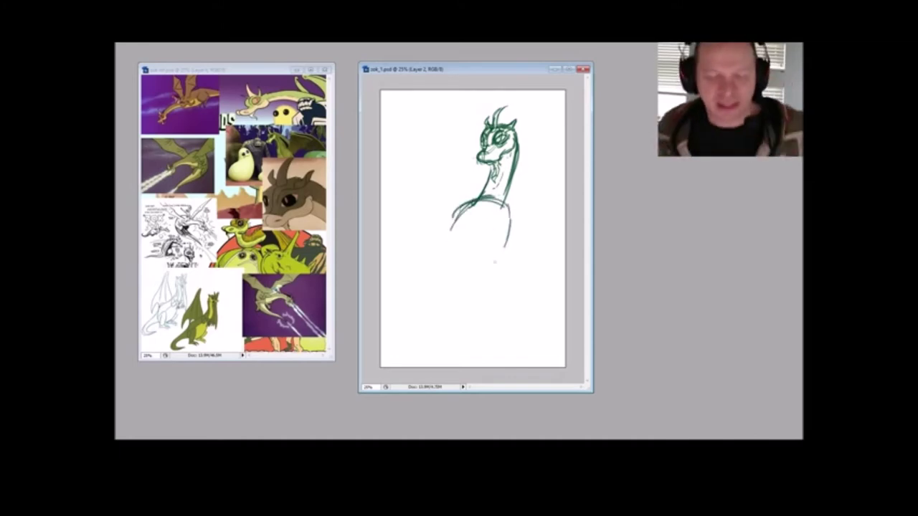
Step: Sketch the side of the torso and a long sweeping curve around the lower body
mouse_move(506, 204)
mouse_down()
mouse_move(514, 241)
mouse_move(501, 250)
mouse_move(482, 234)
mouse_up()
mouse_move(464, 237)
mouse_down()
mouse_move(487, 242)
mouse_move(442, 242)
mouse_move(416, 288)
mouse_move(434, 240)
mouse_move(414, 307)
mouse_up()
mouse_move(413, 278)
mouse_down()
mouse_move(430, 345)
mouse_move(422, 337)
mouse_up()
drag(408, 312, 438, 342)
mouse_move(429, 254)
mouse_down()
mouse_move(412, 322)
mouse_move(433, 347)
mouse_move(449, 352)
mouse_move(501, 321)
mouse_up()
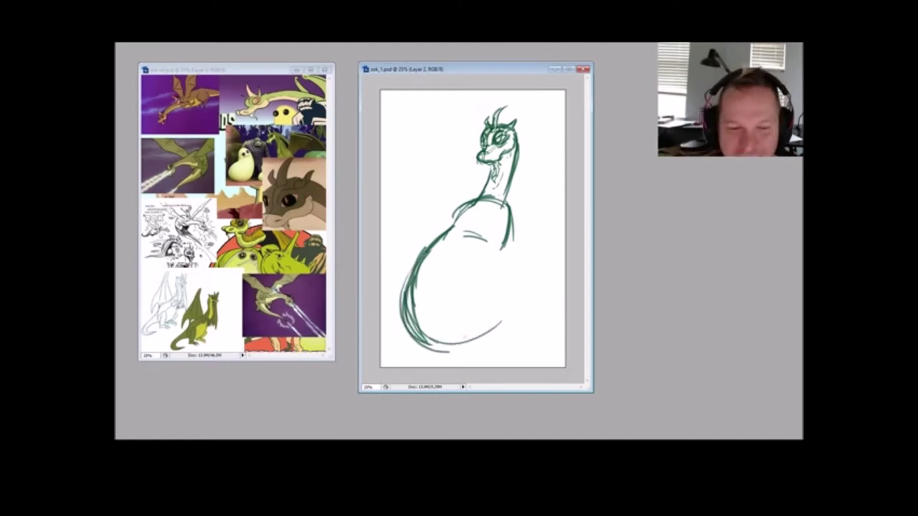
drag(433, 350, 495, 333)
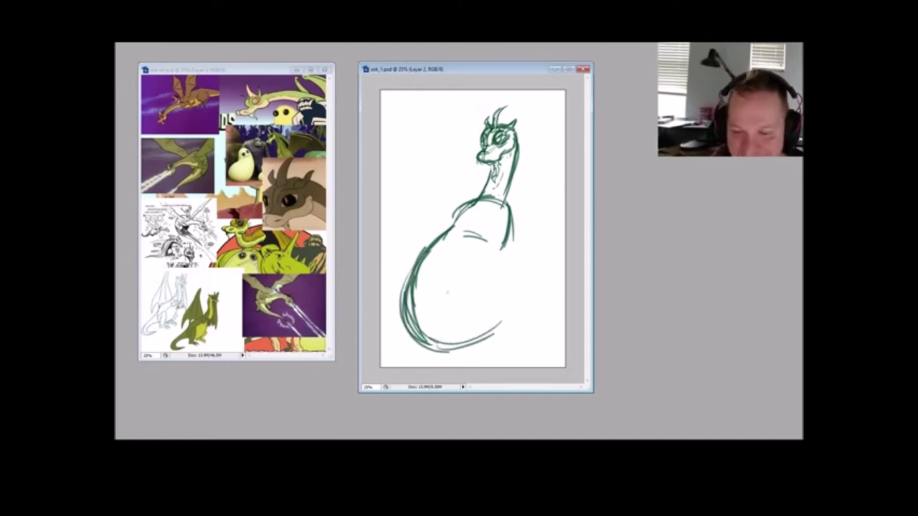
Step: Add inner torso lines and sketch large ovals for both thighs, with a small foot shape on the far leg
drag(465, 251, 422, 316)
mouse_move(486, 203)
mouse_down()
mouse_move(470, 234)
mouse_move(451, 230)
mouse_move(485, 215)
mouse_up()
drag(479, 209, 503, 202)
mouse_move(491, 249)
mouse_down()
mouse_move(497, 290)
mouse_move(456, 341)
mouse_up()
drag(498, 274, 466, 338)
mouse_move(427, 228)
mouse_down()
mouse_move(422, 303)
mouse_move(446, 237)
mouse_move(399, 259)
mouse_up()
drag(427, 209, 401, 292)
mouse_move(399, 259)
mouse_down()
mouse_move(405, 287)
mouse_move(390, 327)
mouse_up()
mouse_move(417, 296)
mouse_down()
mouse_move(391, 330)
mouse_move(412, 307)
mouse_up()
drag(417, 295, 417, 278)
mouse_move(502, 287)
mouse_down()
mouse_move(444, 352)
mouse_move(459, 358)
mouse_move(444, 362)
mouse_up()
Step: Scale the dragon sketch down slightly and move it toward the upper right of the page
key(ctrl+t)
drag(522, 105, 507, 131)
drag(491, 200, 529, 160)
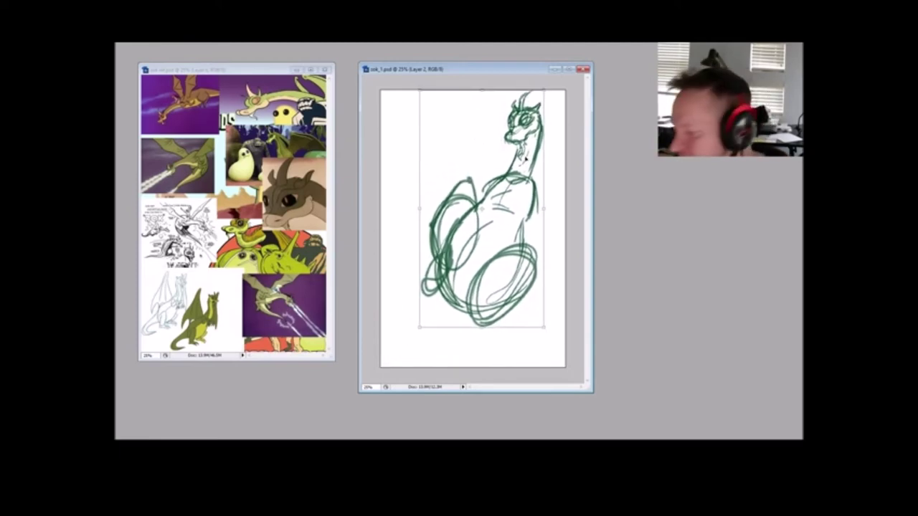
key(Return)
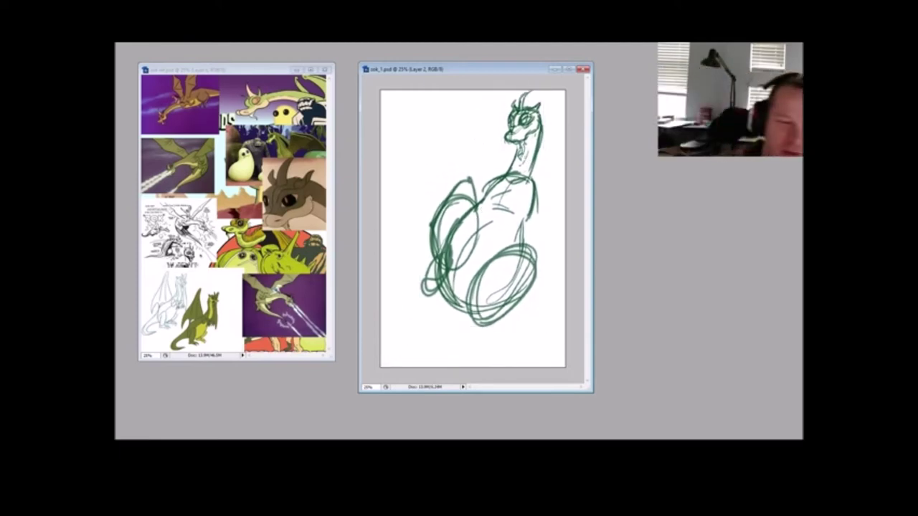
Step: Sketch the near foot below the thigh and a tail sweeping out to the page's left edge, and narrow the document window
drag(461, 307, 482, 330)
mouse_move(476, 288)
mouse_down()
mouse_move(464, 324)
mouse_move(437, 353)
mouse_move(471, 329)
mouse_up()
mouse_move(433, 266)
mouse_down()
mouse_move(426, 295)
mouse_move(459, 313)
mouse_move(407, 332)
mouse_up()
drag(470, 313, 407, 331)
mouse_move(452, 328)
mouse_down()
mouse_move(381, 328)
mouse_move(400, 338)
mouse_up()
drag(358, 230, 398, 229)
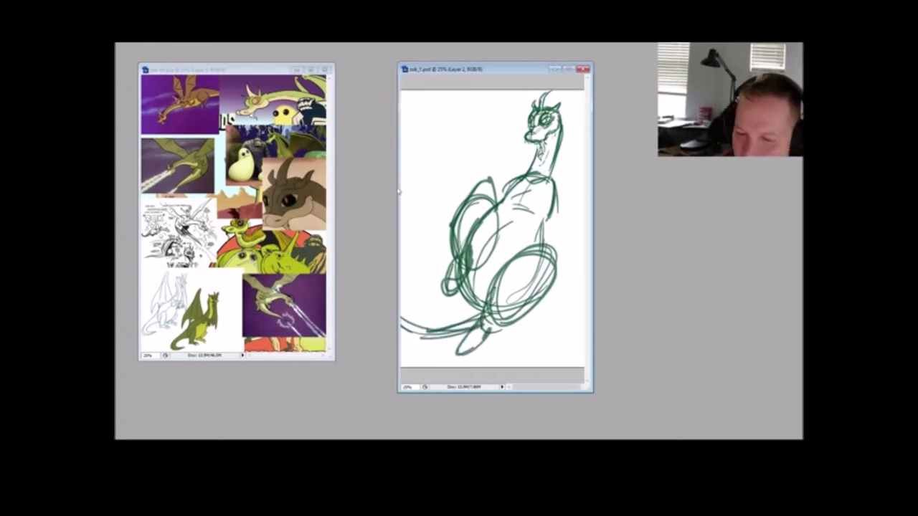
Step: Widen the document window and sketch a tail section curling up along the page's left edge, reinforcing lines above the far thigh
drag(399, 261, 321, 258)
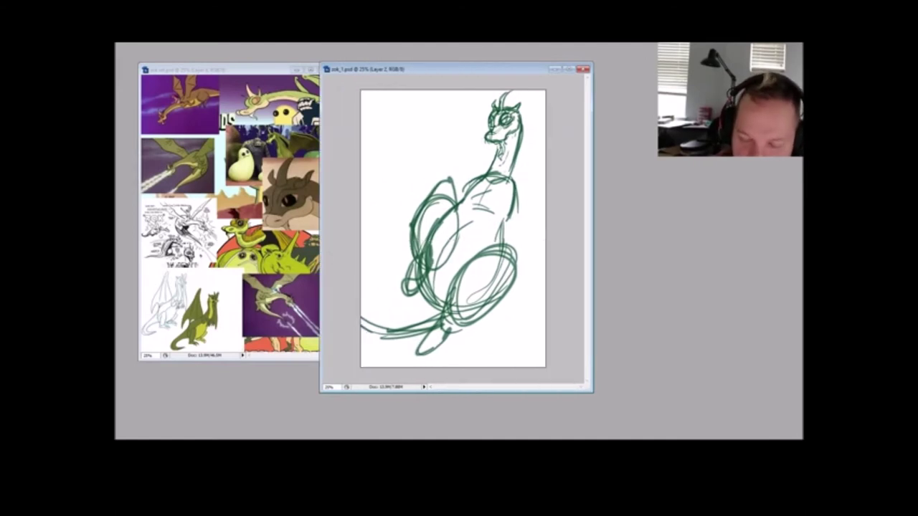
mouse_move(370, 215)
mouse_down()
mouse_move(362, 268)
mouse_move(375, 298)
mouse_up()
drag(364, 241, 383, 308)
drag(362, 258, 404, 306)
mouse_move(380, 292)
mouse_down()
mouse_move(363, 321)
mouse_move(380, 289)
mouse_move(374, 201)
mouse_move(365, 206)
mouse_move(384, 192)
mouse_up()
mouse_move(366, 238)
mouse_down()
mouse_move(381, 196)
mouse_move(373, 273)
mouse_move(382, 310)
mouse_up()
drag(422, 230, 463, 185)
drag(421, 210, 464, 192)
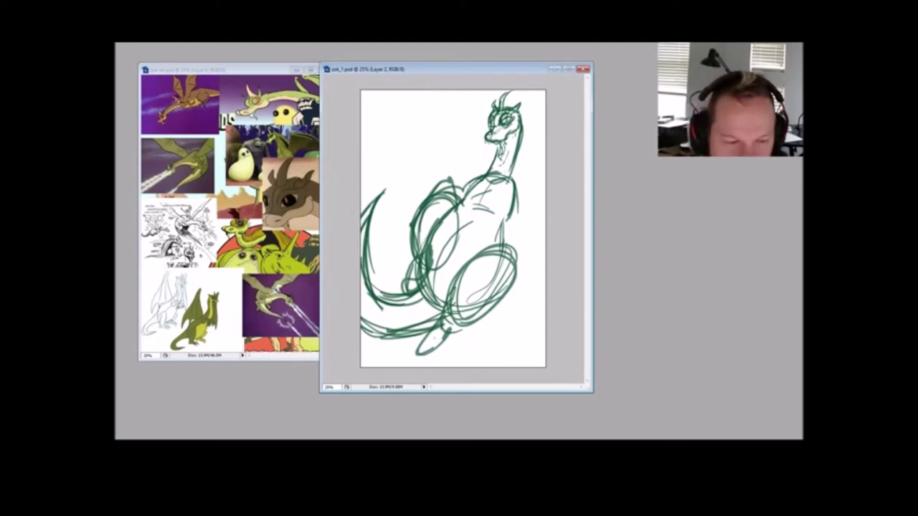
Step: Add toe lines to the near foot and sketch the near arm folded down from the shoulder
drag(434, 336, 413, 352)
drag(437, 339, 423, 354)
mouse_move(513, 190)
mouse_down()
mouse_move(497, 234)
mouse_move(487, 236)
mouse_move(513, 137)
mouse_move(506, 175)
mouse_move(456, 223)
mouse_up()
mouse_move(509, 175)
mouse_down()
mouse_move(522, 209)
mouse_move(516, 226)
mouse_up()
drag(520, 193, 513, 229)
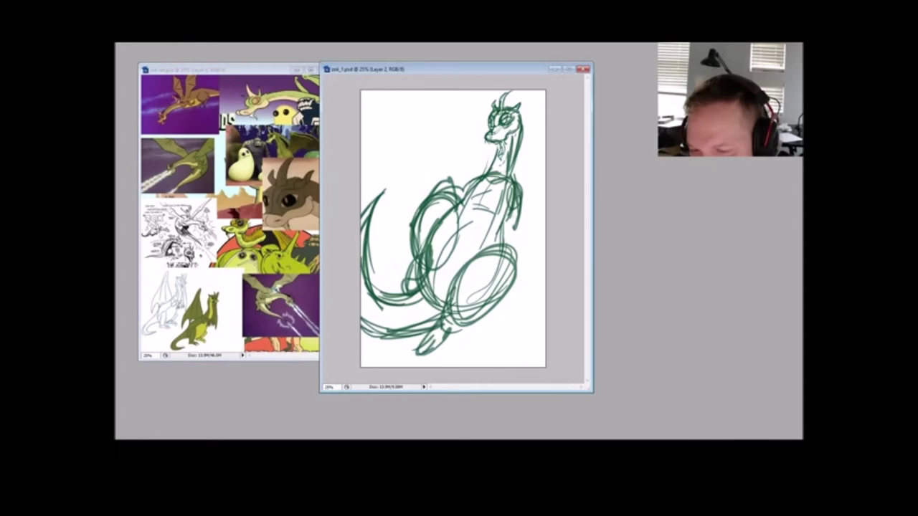
drag(499, 192, 510, 210)
mouse_move(497, 192)
mouse_down()
mouse_move(495, 232)
mouse_move(515, 231)
mouse_move(521, 206)
mouse_up()
mouse_move(498, 188)
mouse_down()
mouse_move(497, 225)
mouse_move(509, 206)
mouse_up()
drag(505, 199, 515, 230)
Step: Sketch the far arm bent beside the chest with its hand raised above the far thigh
drag(488, 168, 465, 197)
mouse_move(469, 153)
mouse_down()
mouse_move(462, 189)
mouse_move(449, 176)
mouse_up()
drag(448, 171, 463, 177)
mouse_move(468, 157)
mouse_down()
mouse_move(462, 180)
mouse_move(472, 194)
mouse_up()
mouse_move(486, 168)
mouse_down()
mouse_move(456, 184)
mouse_move(473, 155)
mouse_up()
Step: Thicken the curling tail with extra strokes and taper it to a pointed tip toward the page's middle
drag(386, 277, 377, 297)
drag(387, 203, 371, 277)
drag(398, 176, 365, 208)
mouse_move(414, 163)
mouse_down()
mouse_move(365, 200)
mouse_move(370, 267)
mouse_move(410, 300)
mouse_up()
mouse_move(372, 274)
mouse_down()
mouse_move(414, 296)
mouse_move(408, 333)
mouse_up()
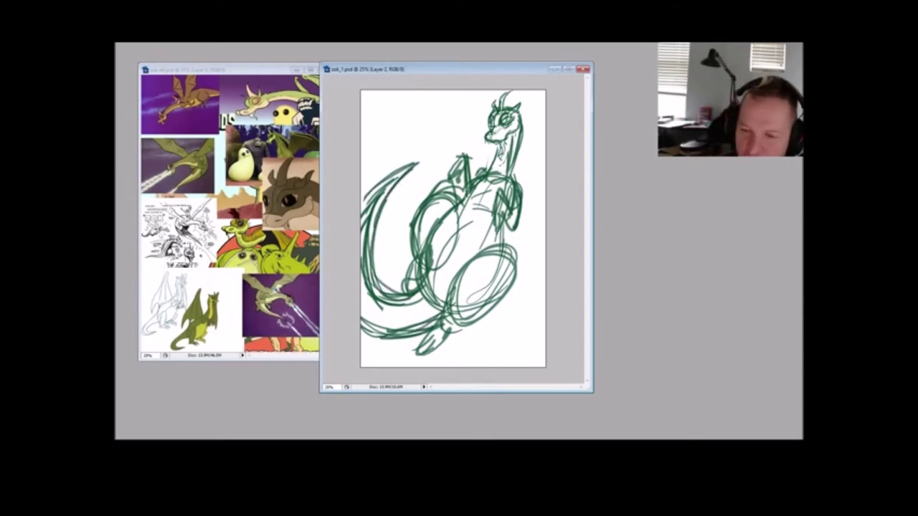
Step: Sketch a large raised wing behind the neck, spreading past the page's top and left edges
drag(487, 169, 458, 90)
drag(471, 128, 458, 90)
mouse_move(492, 170)
mouse_down()
mouse_move(474, 120)
mouse_move(474, 131)
mouse_up()
drag(463, 86, 466, 100)
drag(365, 122, 460, 131)
mouse_move(447, 177)
mouse_down()
mouse_move(422, 142)
mouse_move(362, 128)
mouse_move(393, 102)
mouse_move(367, 91)
mouse_up()
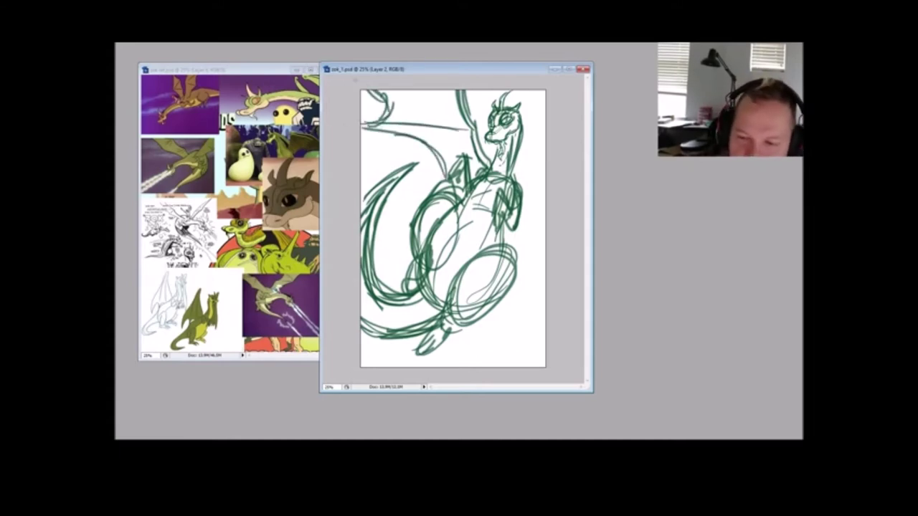
Step: Sketch the other wing cropped by the page's right edge and extend the tail tip toward the far hand
drag(513, 180, 546, 158)
mouse_move(517, 181)
mouse_down()
mouse_move(546, 166)
mouse_move(545, 178)
mouse_up()
drag(520, 222, 545, 214)
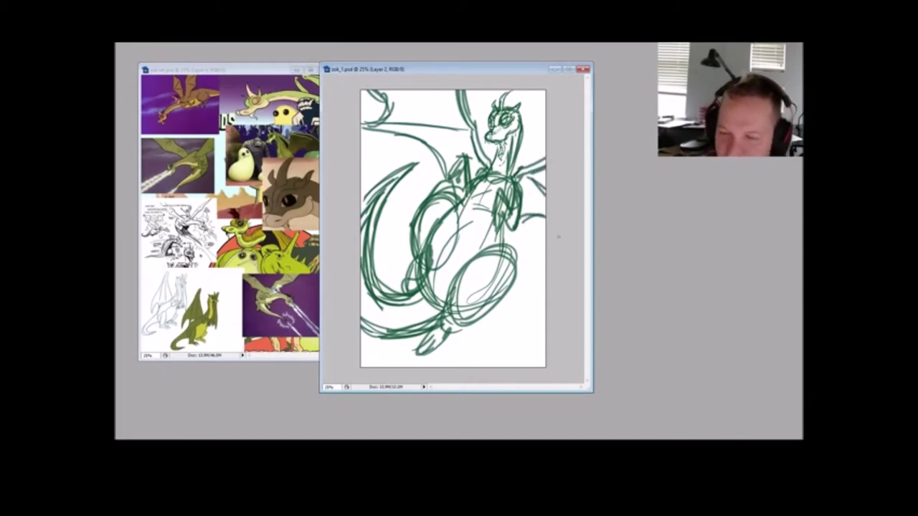
mouse_move(387, 176)
mouse_down()
mouse_move(449, 147)
mouse_move(377, 257)
mouse_up()
drag(403, 175, 440, 151)
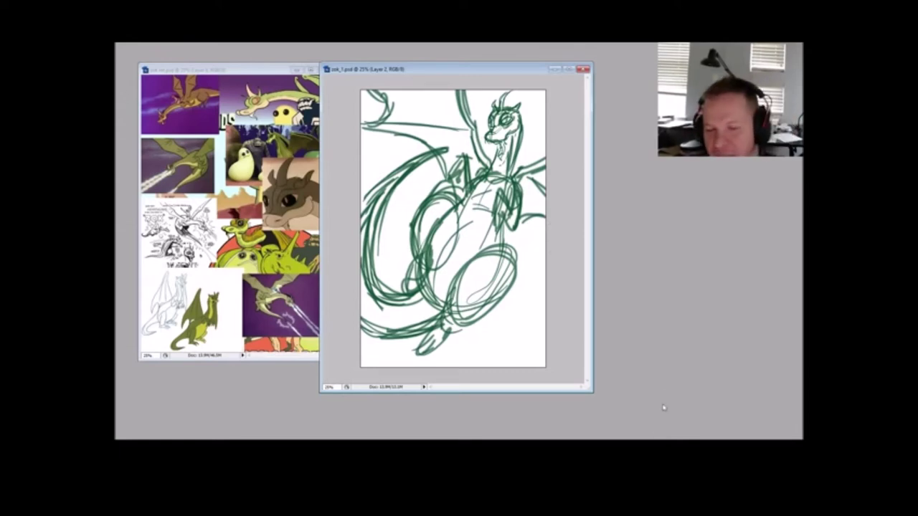
click(129, 94)
drag(459, 215, 459, 279)
key(ctrl+t)
key(ctrl+z)
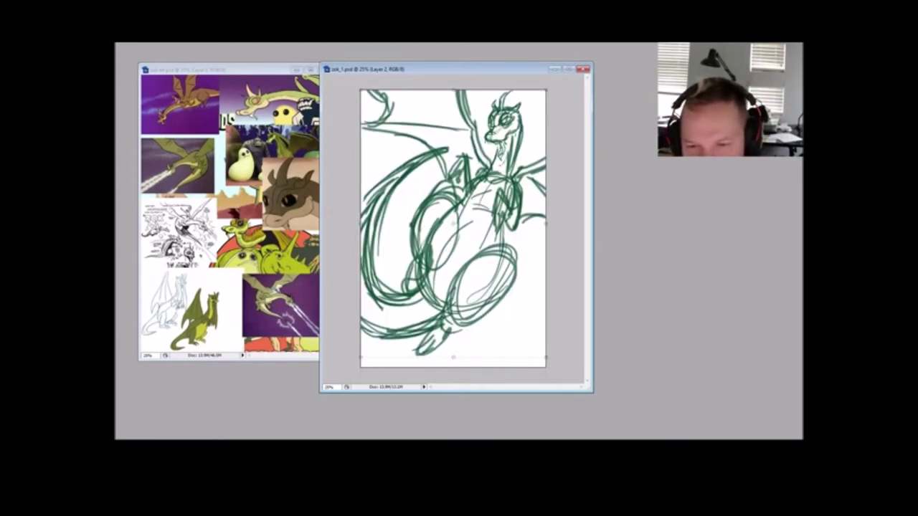
Step: Sketch rough rock outlines in the page's two lower corners, discarding the first oval ground shape
key(b)
mouse_move(468, 358)
mouse_down()
mouse_move(509, 372)
mouse_move(569, 353)
mouse_up()
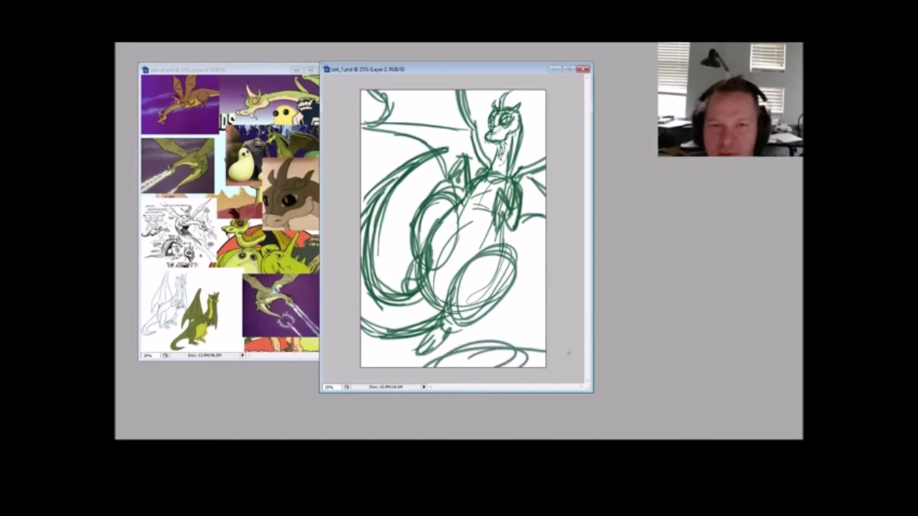
key(ctrl+z)
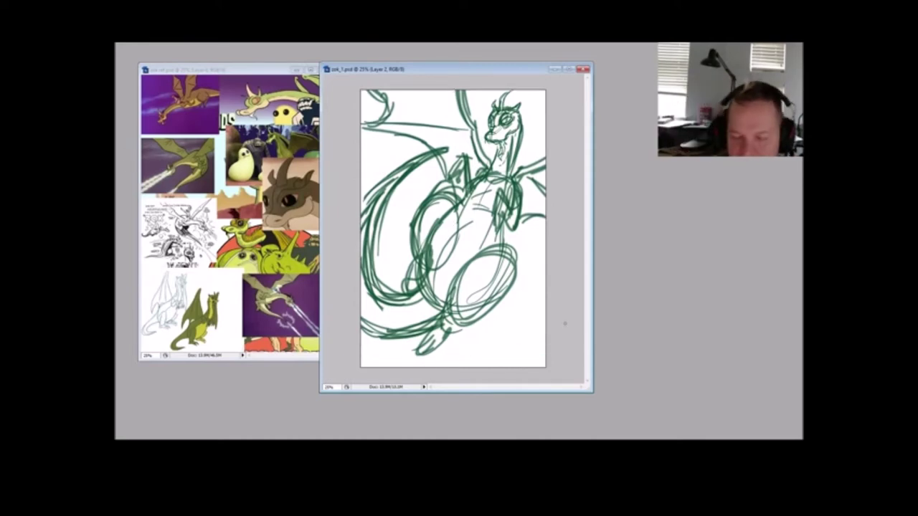
mouse_move(498, 368)
mouse_down()
mouse_move(535, 341)
mouse_move(548, 346)
mouse_up()
drag(348, 362, 382, 367)
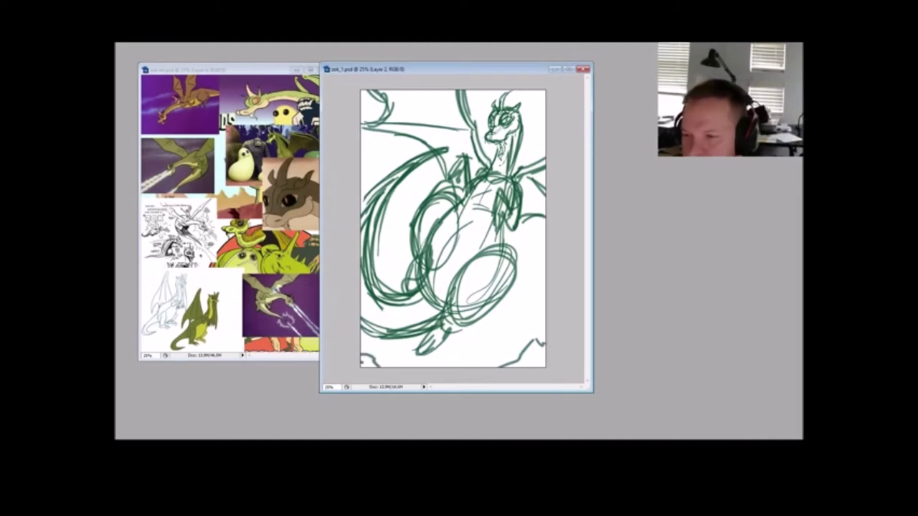
Step: Fade the green sketch layer to 40% opacity and switch to a new layer for the dark line work
key(4)
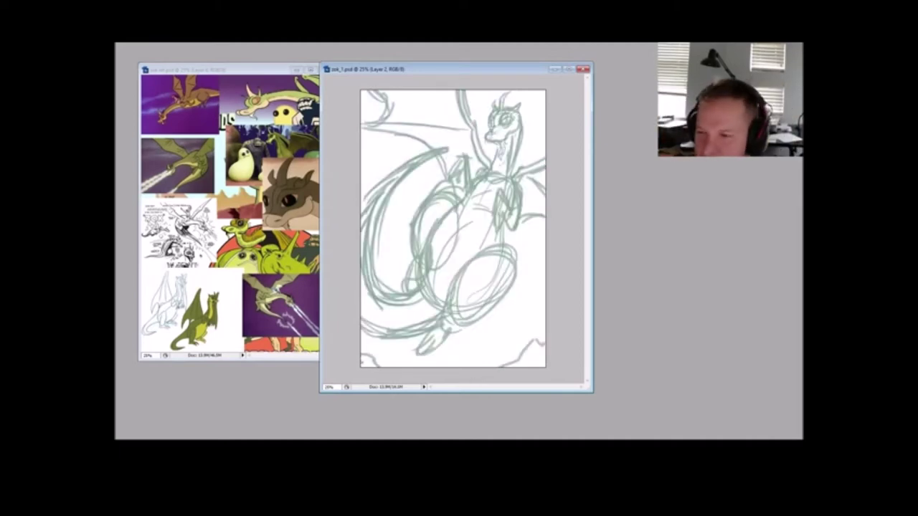
click(734, 339)
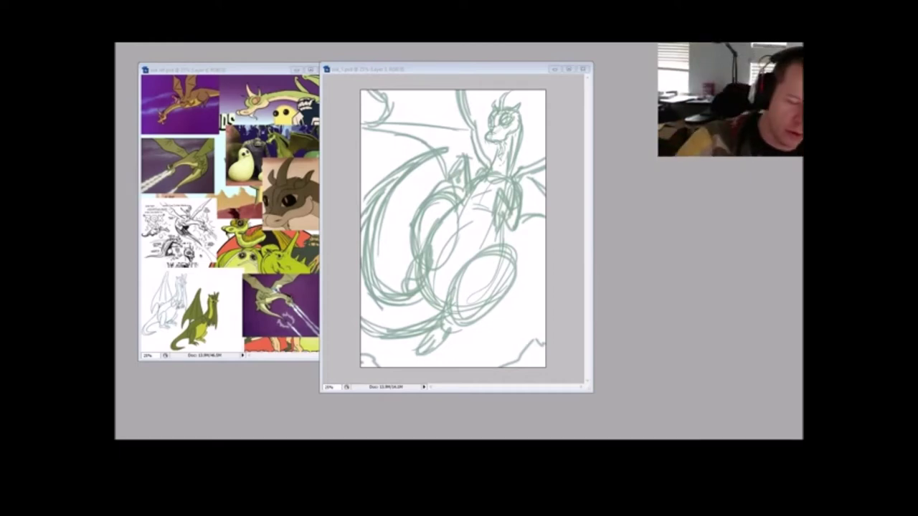
click(183, 298)
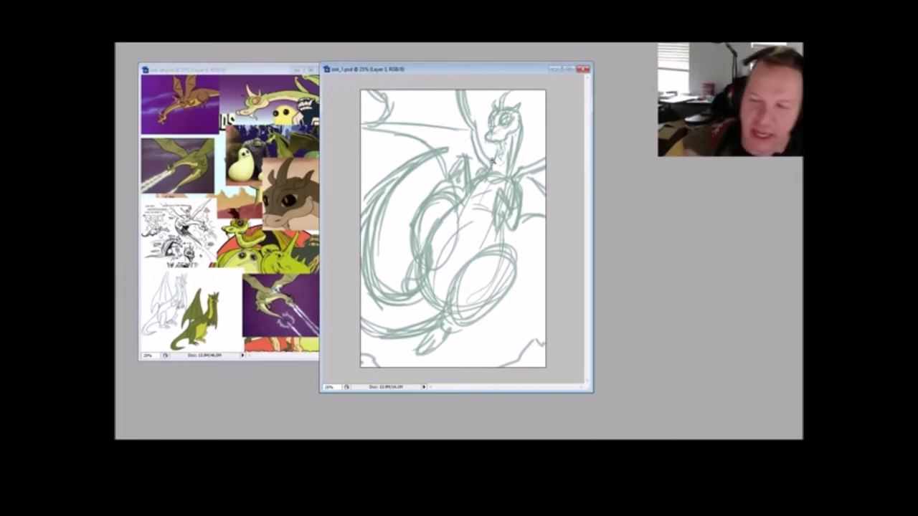
Step: Ink the large wing's leading edge and the top edge of its membrane with dark red lines over the faded sketch
key(ctrl+plus)
drag(592, 391, 643, 440)
double_click(495, 67)
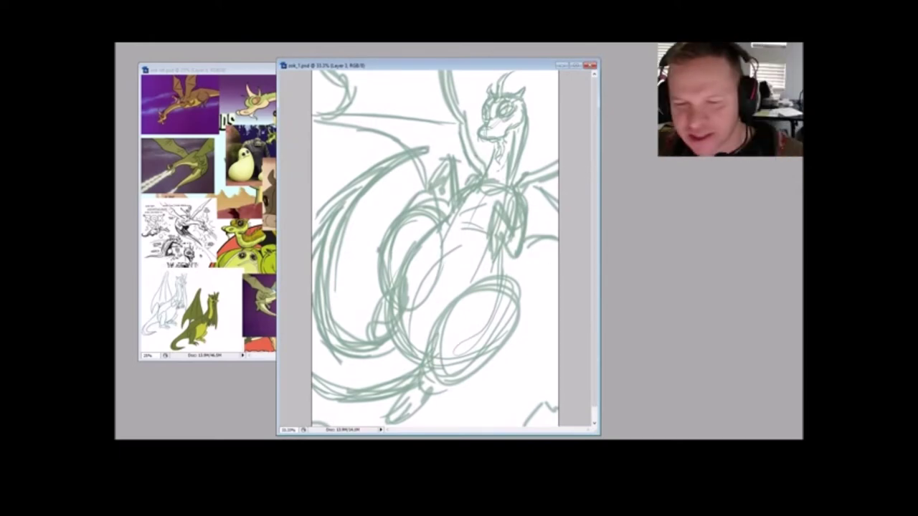
drag(488, 175, 462, 114)
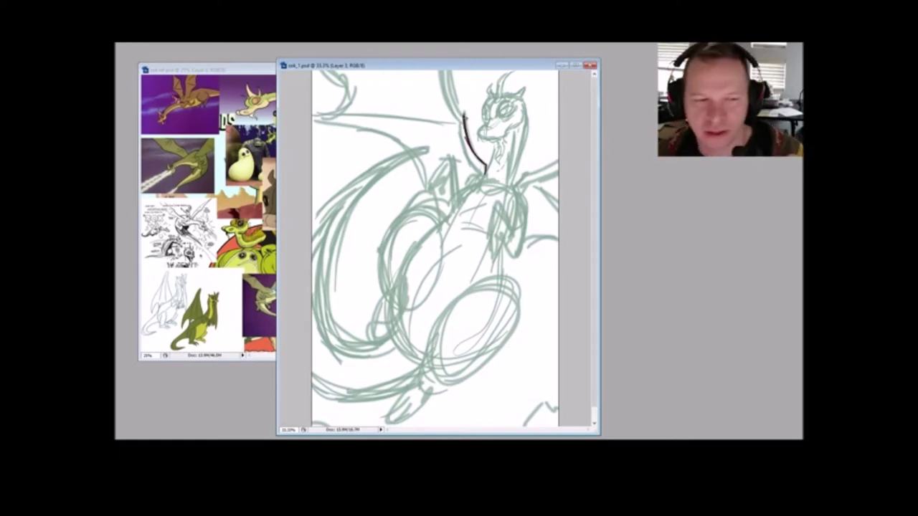
drag(463, 110, 470, 146)
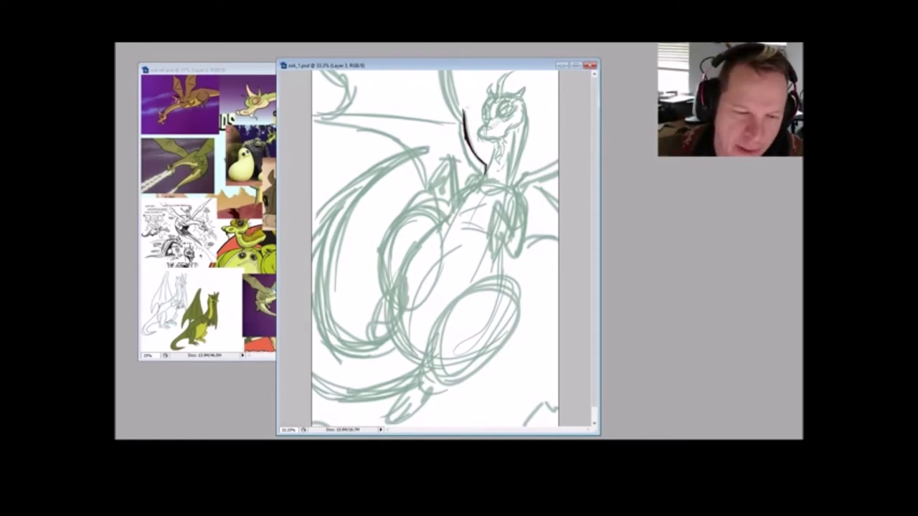
mouse_move(464, 114)
mouse_down()
mouse_move(446, 70)
mouse_move(465, 113)
mouse_up()
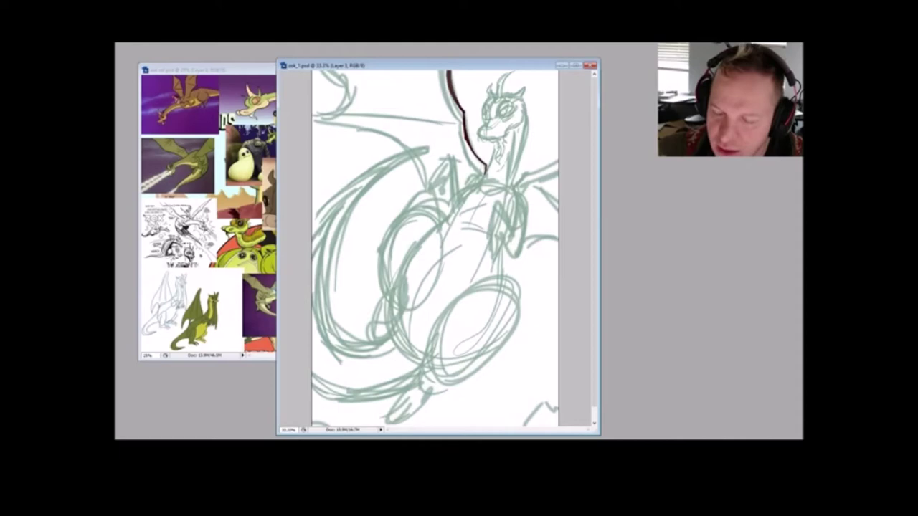
mouse_move(480, 176)
mouse_down()
mouse_move(446, 98)
mouse_move(441, 59)
mouse_up()
mouse_move(458, 119)
mouse_down()
mouse_move(312, 112)
mouse_move(325, 69)
mouse_up()
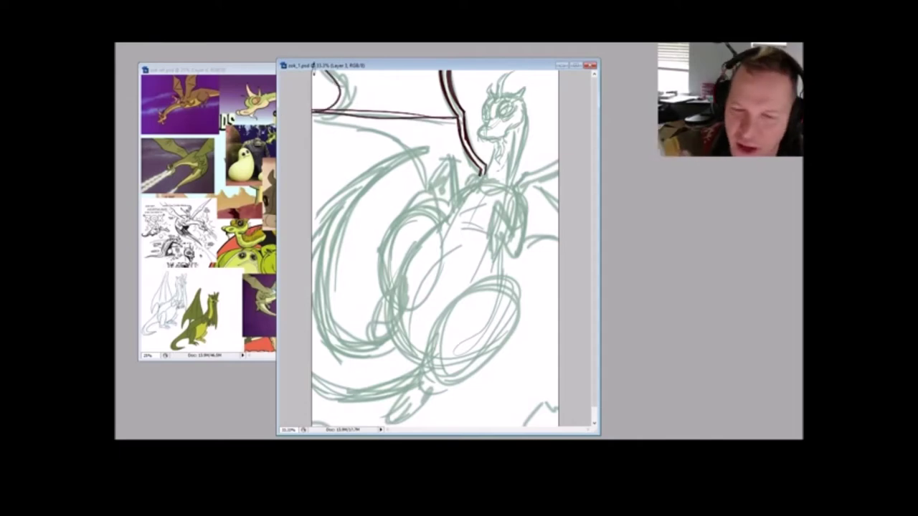
mouse_move(316, 114)
mouse_down()
mouse_move(400, 137)
mouse_move(412, 150)
mouse_move(312, 112)
mouse_up()
Step: Ink the remaining wing edges, the neck, and the near arm with its clawed fingers
mouse_move(415, 155)
mouse_down()
mouse_move(429, 192)
mouse_move(483, 174)
mouse_move(520, 181)
mouse_move(558, 163)
mouse_move(571, 170)
mouse_move(560, 208)
mouse_up()
drag(524, 243, 561, 234)
drag(514, 196, 525, 101)
mouse_move(516, 177)
mouse_down()
mouse_move(526, 216)
mouse_move(519, 245)
mouse_move(514, 255)
mouse_move(495, 210)
mouse_move(486, 249)
mouse_move(505, 253)
mouse_move(516, 215)
mouse_move(505, 205)
mouse_move(515, 220)
mouse_up()
drag(480, 183, 495, 143)
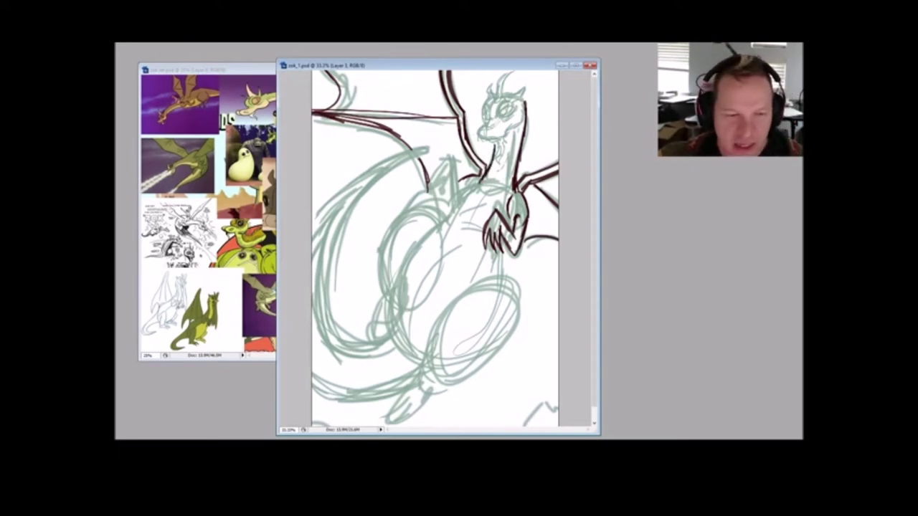
Step: Ink the snout, forehead, horns and ear around the dragon's head
mouse_move(489, 142)
mouse_down()
mouse_move(500, 143)
mouse_move(480, 137)
mouse_move(490, 126)
mouse_up()
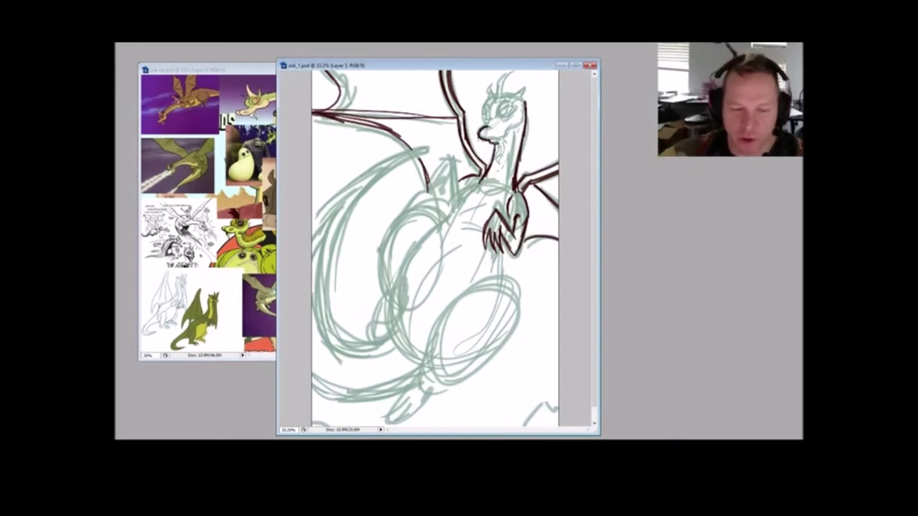
drag(482, 127, 498, 82)
mouse_move(496, 82)
mouse_down()
mouse_move(512, 71)
mouse_move(503, 89)
mouse_move(518, 75)
mouse_up()
click(126, 180)
key(ctrl+z)
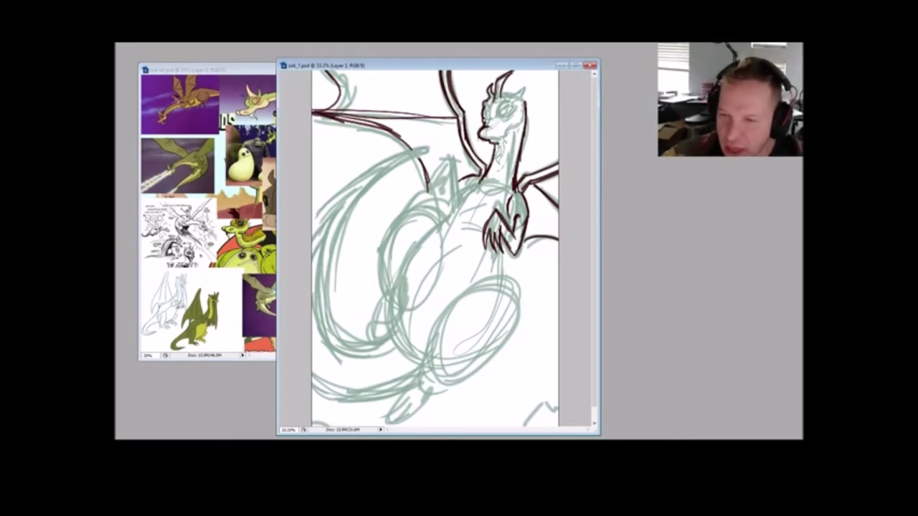
mouse_move(514, 97)
mouse_down()
mouse_move(529, 86)
mouse_move(525, 106)
mouse_up()
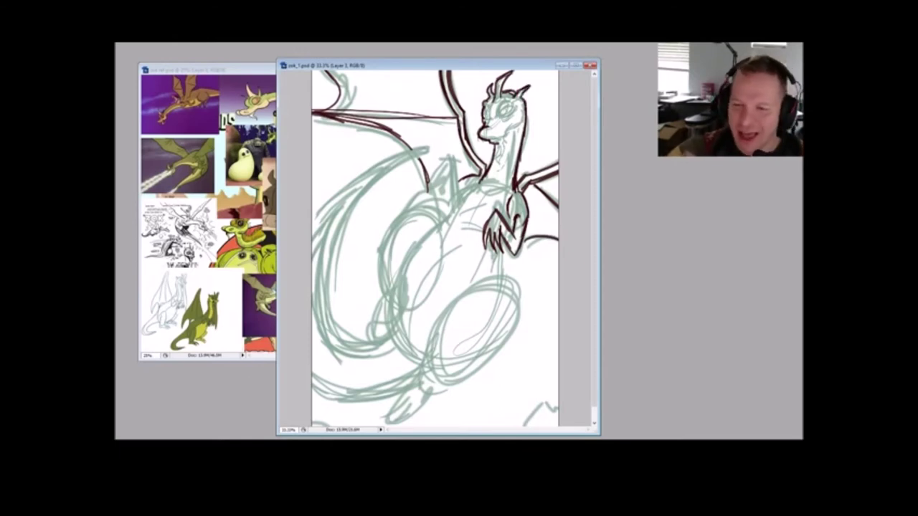
Step: Ink the mouth and jaw, the chin tuft, and the outlines of both eyes
mouse_move(488, 131)
mouse_down()
mouse_move(500, 138)
mouse_move(522, 114)
mouse_up()
mouse_move(499, 144)
mouse_down()
mouse_move(505, 164)
mouse_move(506, 144)
mouse_up()
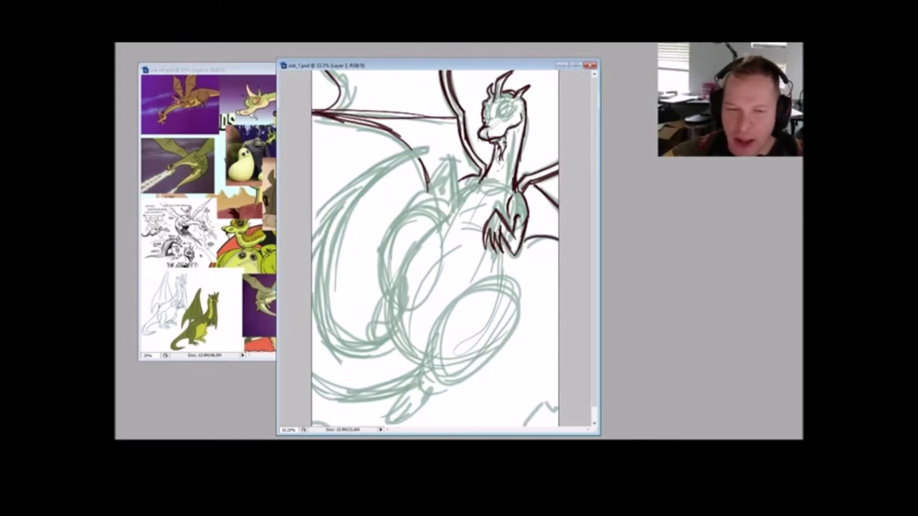
drag(500, 118, 506, 105)
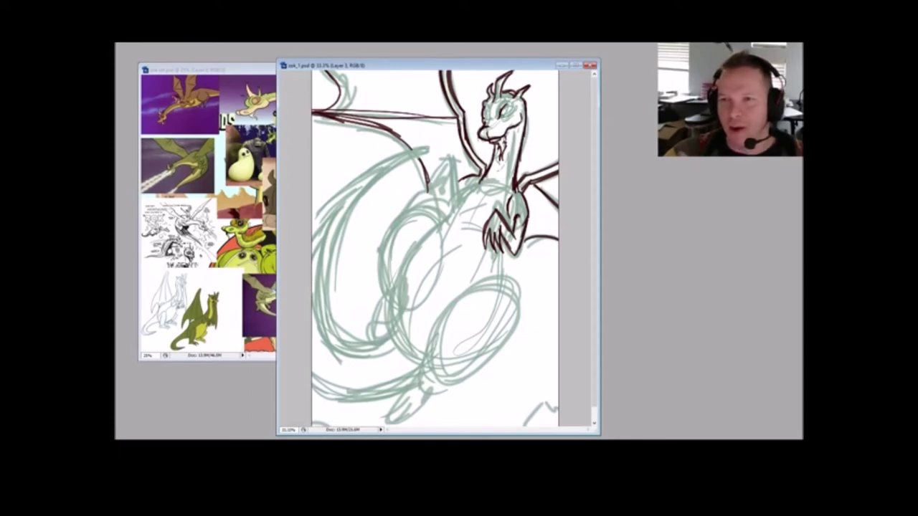
mouse_move(502, 107)
mouse_down()
mouse_move(515, 107)
mouse_move(508, 118)
mouse_move(514, 106)
mouse_up()
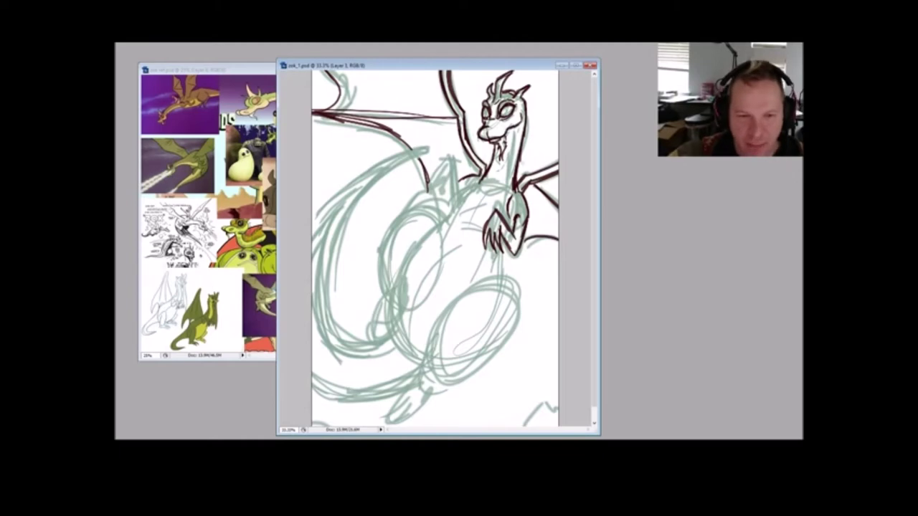
Step: Uncover the reference sheet, circle dragon heads and an eye as study marks, and undo the circles
drag(397, 64, 463, 67)
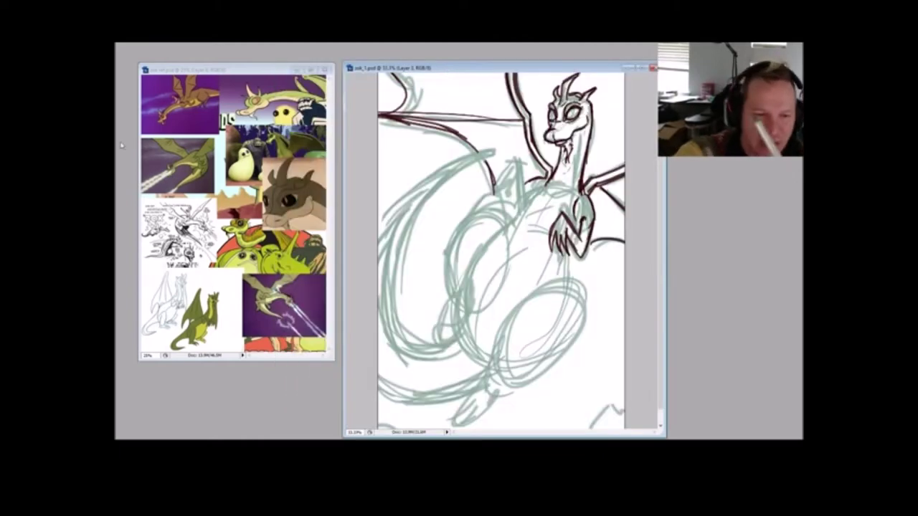
click(242, 81)
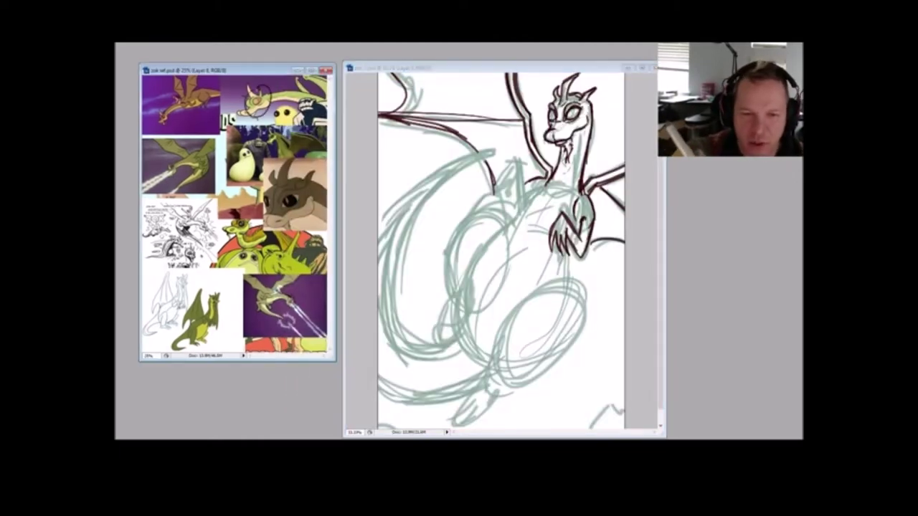
drag(293, 187, 297, 190)
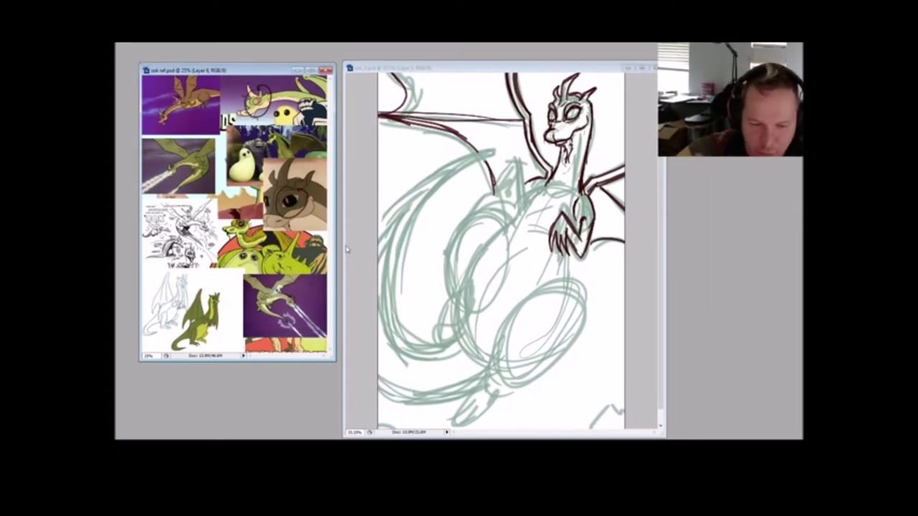
drag(155, 106, 159, 130)
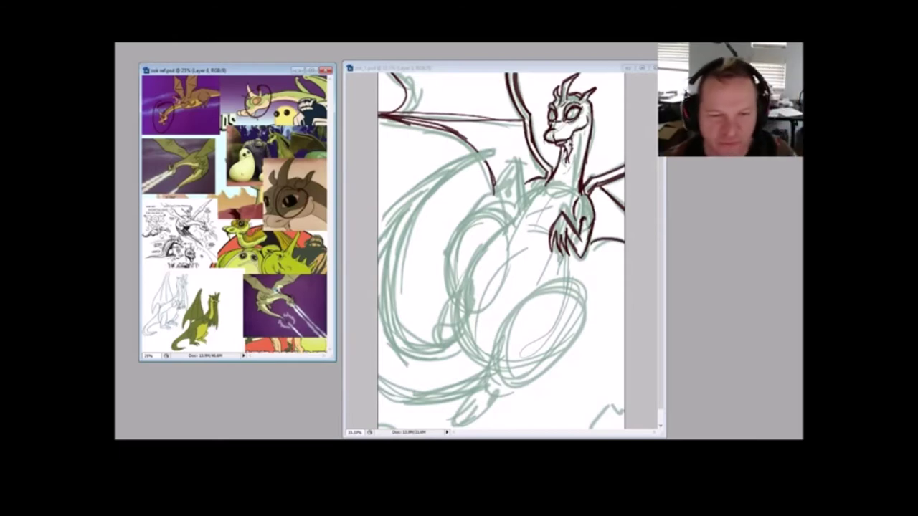
key(ctrl+alt+z)
key(ctrl+alt+z)
key(ctrl+alt+z)
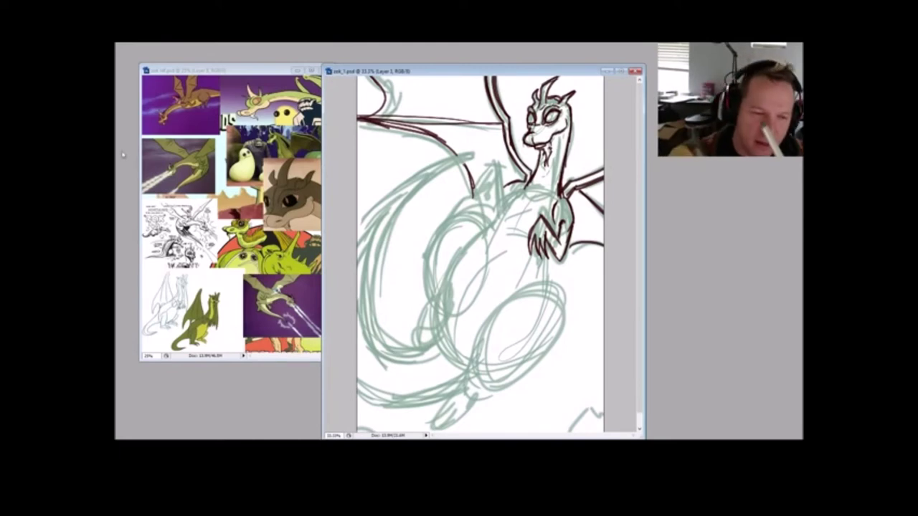
Step: Draw dark pupils in both eyes and add nostril detail to the snout, undoing the last muzzle strokes
drag(548, 116, 531, 123)
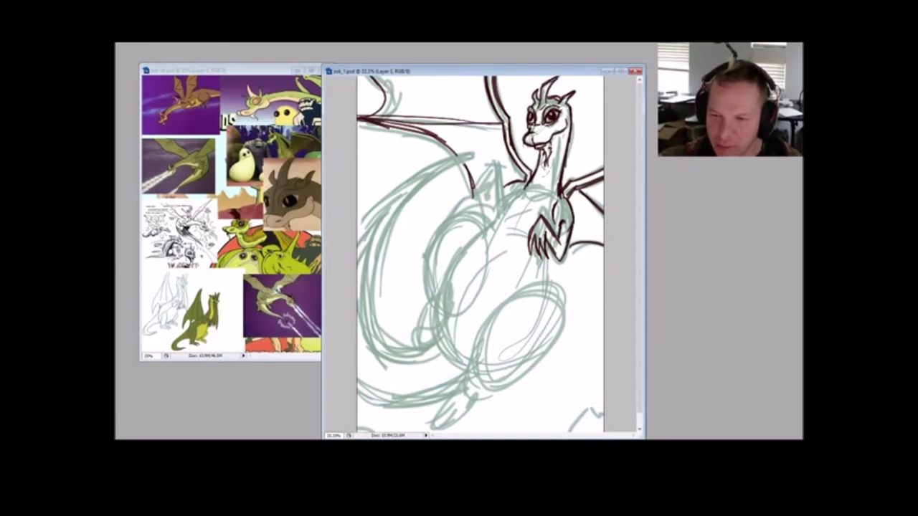
drag(542, 134, 539, 140)
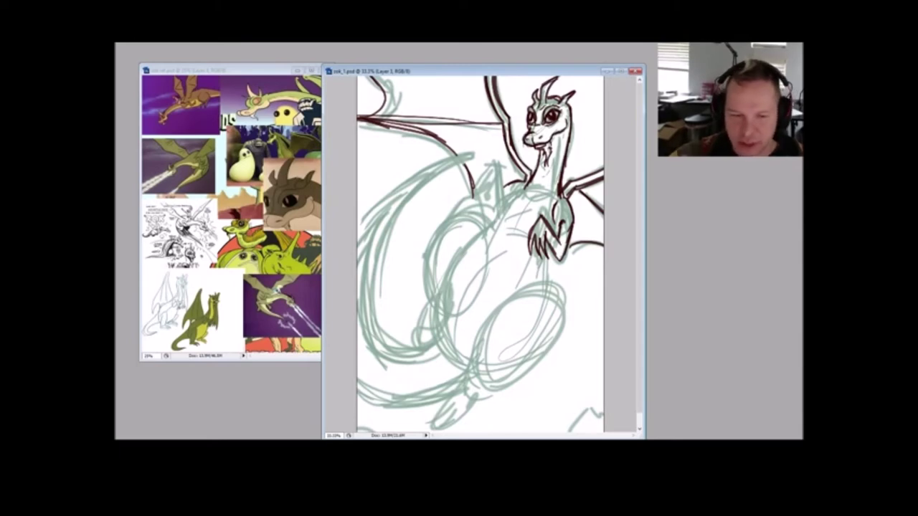
drag(540, 139, 565, 125)
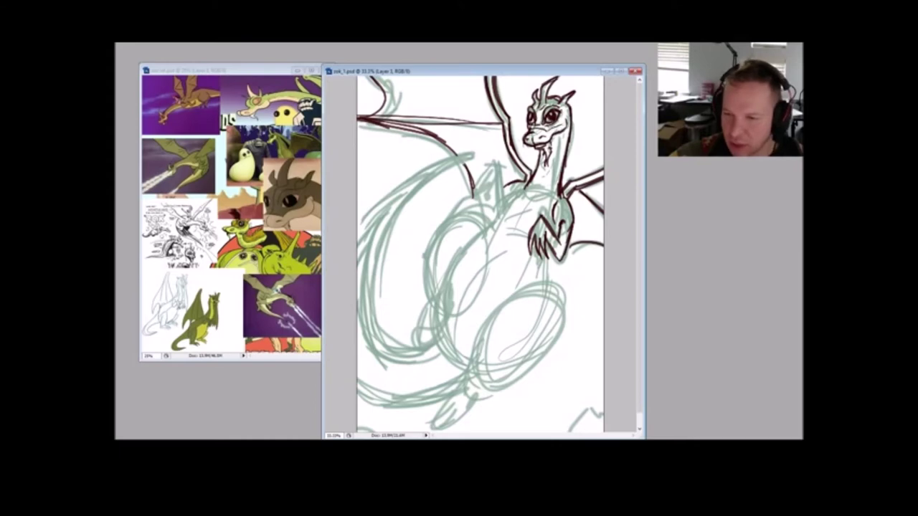
key(ctrl+alt+z)
key(ctrl+alt+z)
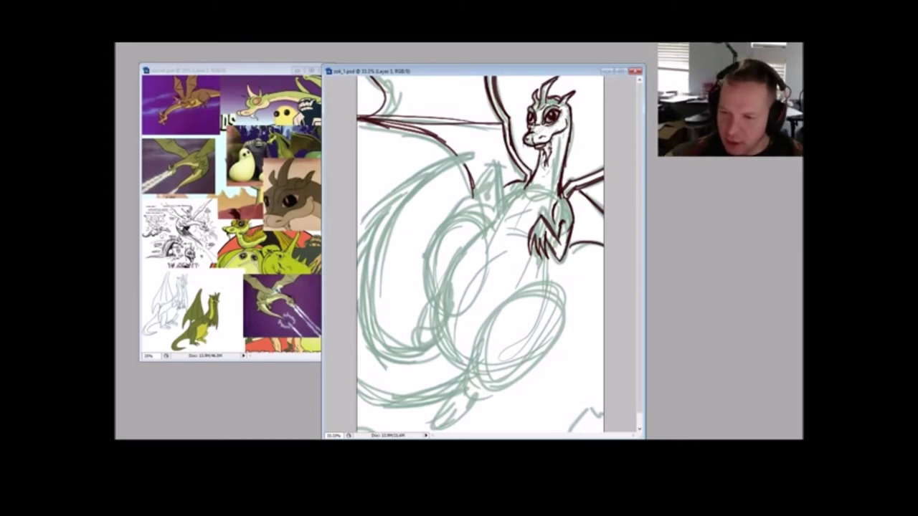
Step: Ink the raised clawed hand beside the dragon's chest and its arm down to the torso, undoing unwanted strokes
drag(552, 140, 549, 149)
mouse_move(483, 177)
mouse_down()
mouse_move(496, 170)
mouse_move(482, 199)
mouse_move(495, 209)
mouse_up()
drag(495, 180, 492, 210)
key(ctrl+alt+z)
key(ctrl+alt+z)
key(ctrl+alt+z)
key(ctrl+alt+z)
key(ctrl+alt+z)
key(ctrl+alt+z)
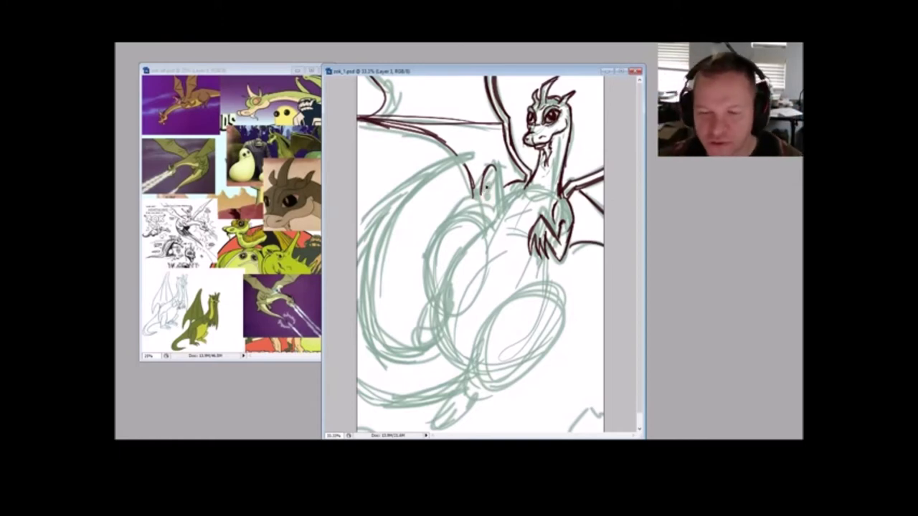
mouse_move(489, 177)
mouse_down()
mouse_move(483, 197)
mouse_move(497, 202)
mouse_move(497, 179)
mouse_move(497, 221)
mouse_up()
mouse_move(502, 178)
mouse_down()
mouse_move(503, 206)
mouse_move(527, 182)
mouse_move(473, 203)
mouse_move(485, 196)
mouse_up()
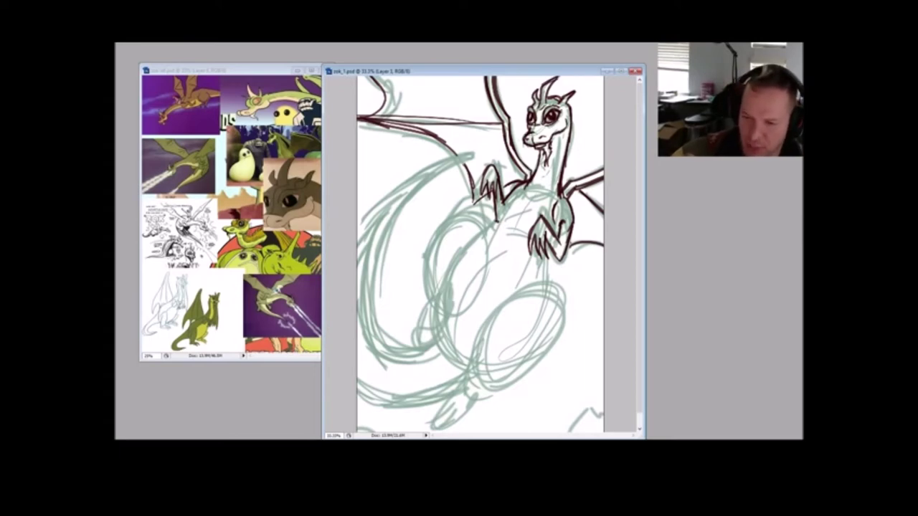
mouse_move(488, 233)
mouse_down()
mouse_move(524, 195)
mouse_move(564, 198)
mouse_up()
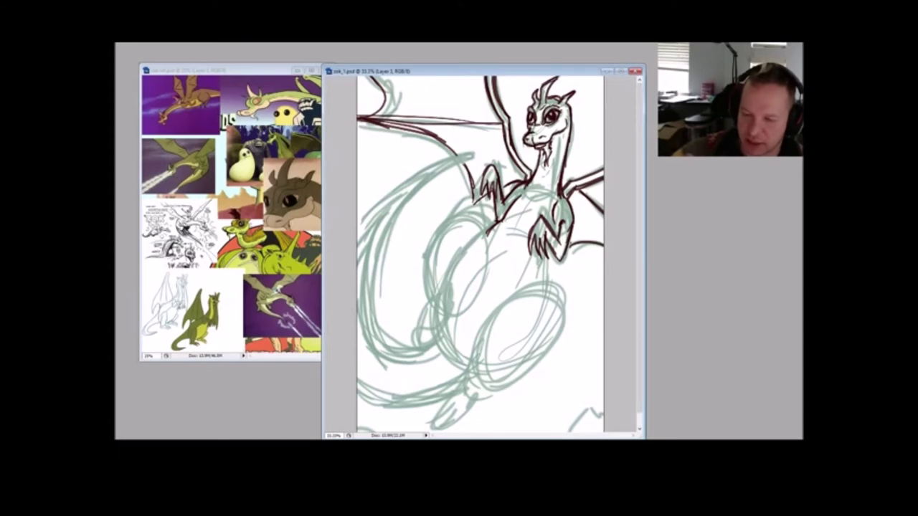
Step: Ink the rounded far thigh, its lower leg and the clawed foot over the rough sketch
mouse_move(430, 294)
mouse_down()
mouse_move(472, 215)
mouse_move(491, 228)
mouse_up()
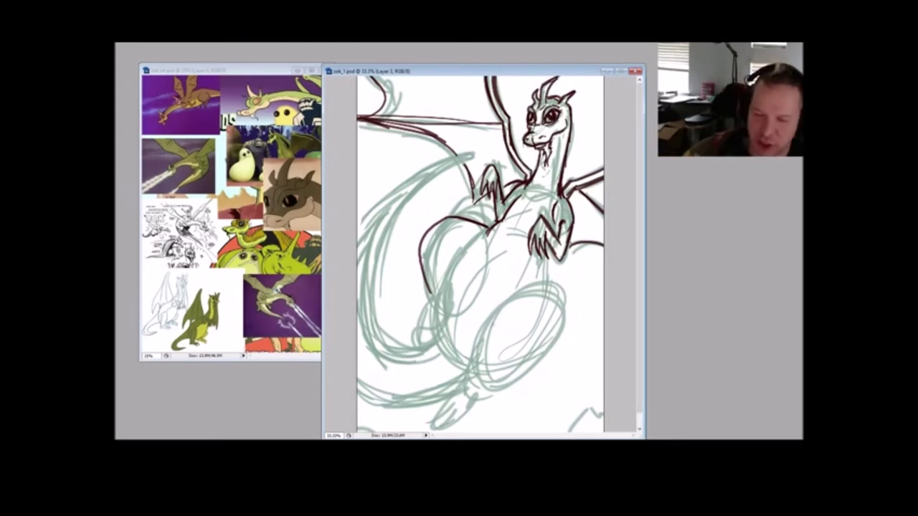
drag(457, 310, 485, 266)
mouse_move(440, 291)
mouse_down()
mouse_move(425, 339)
mouse_move(446, 351)
mouse_move(484, 267)
mouse_up()
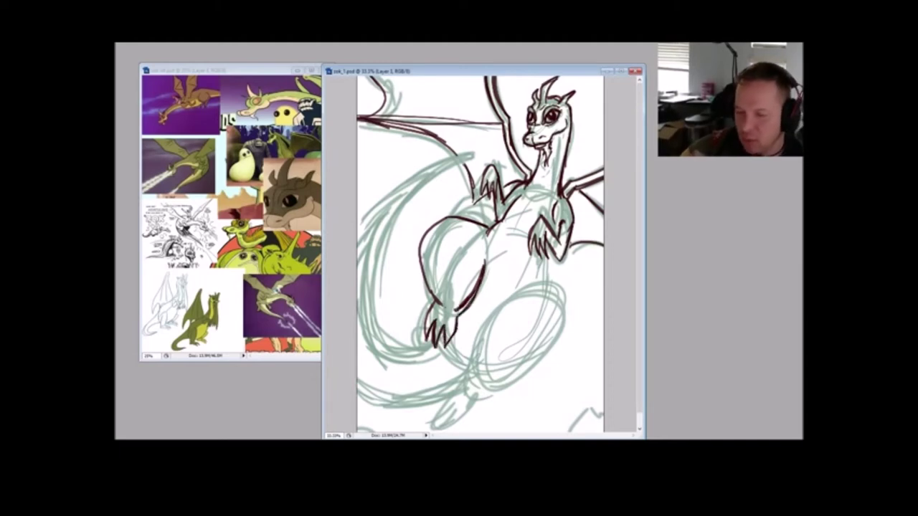
mouse_move(453, 218)
mouse_down()
mouse_move(482, 230)
mouse_move(487, 256)
mouse_move(492, 229)
mouse_up()
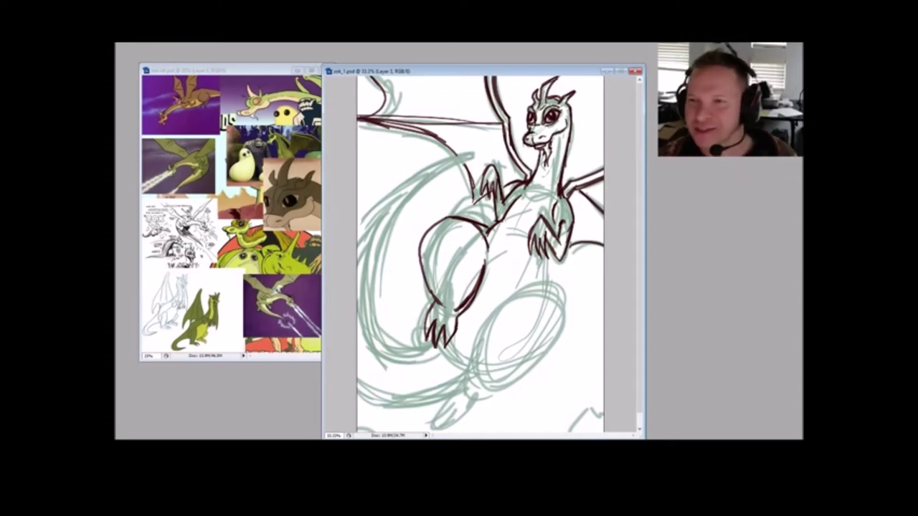
key(alt+Tab)
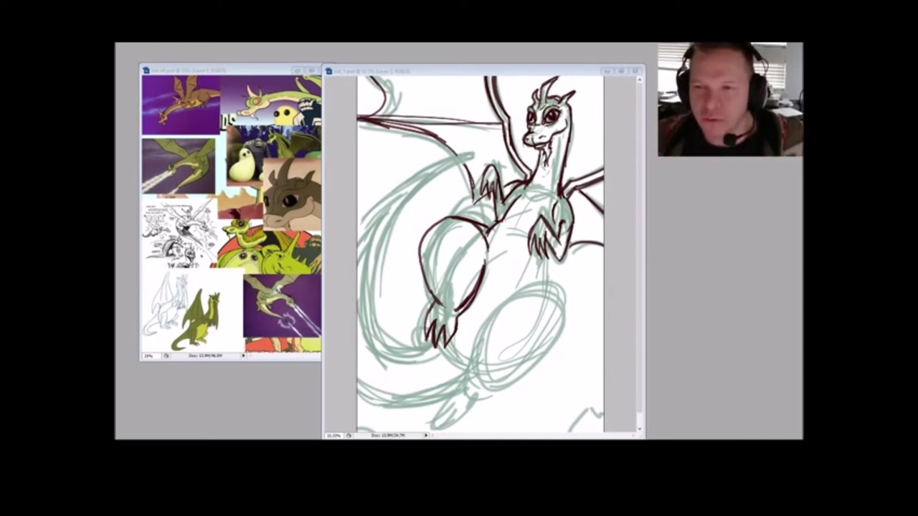
drag(481, 71, 479, 71)
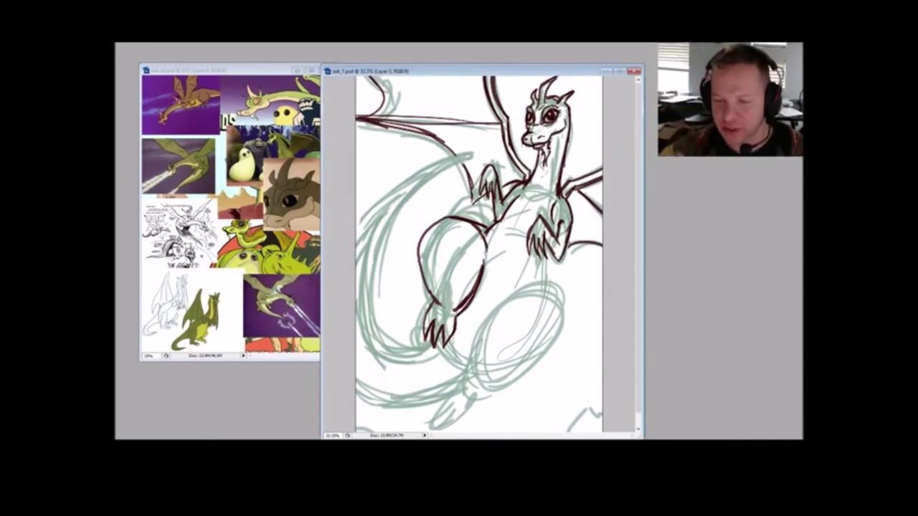
Step: Ink the long curve of the tail, from the lower edge beside the feet round to the pointed tip
scroll(479, 253, down, 2)
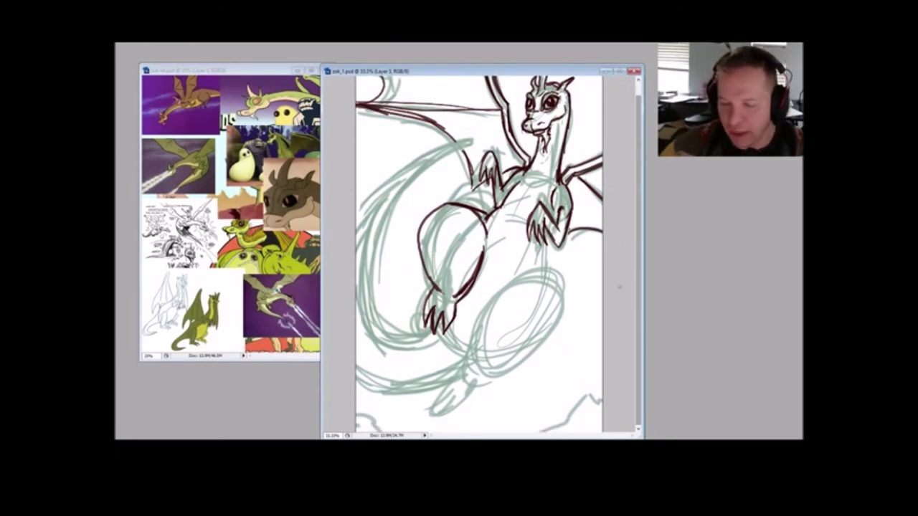
mouse_move(447, 386)
mouse_down()
mouse_move(424, 391)
mouse_move(356, 371)
mouse_move(415, 393)
mouse_move(356, 369)
mouse_up()
mouse_move(356, 216)
mouse_down()
mouse_move(389, 179)
mouse_move(449, 144)
mouse_up()
drag(392, 176, 462, 140)
mouse_move(434, 329)
mouse_down()
mouse_move(385, 327)
mouse_move(363, 291)
mouse_up()
drag(394, 333, 369, 262)
drag(373, 312, 380, 231)
drag(368, 294, 409, 189)
drag(381, 225, 443, 156)
drag(412, 182, 478, 139)
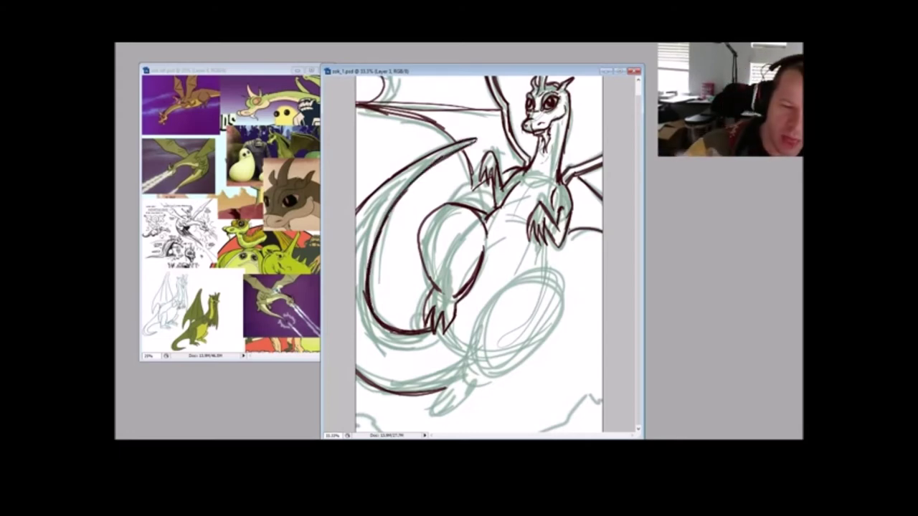
Step: Ink the near leg with its clawed foot and large thigh, and the body's side line down to the thigh
mouse_move(445, 337)
mouse_down()
mouse_move(463, 353)
mouse_move(431, 418)
mouse_move(448, 421)
mouse_move(466, 400)
mouse_up()
mouse_move(462, 373)
mouse_down()
mouse_move(456, 381)
mouse_move(485, 371)
mouse_move(462, 376)
mouse_move(489, 385)
mouse_move(496, 375)
mouse_up()
mouse_move(477, 336)
mouse_down()
mouse_move(470, 367)
mouse_move(474, 344)
mouse_up()
drag(477, 347, 474, 326)
mouse_move(495, 377)
mouse_down()
mouse_move(546, 340)
mouse_move(554, 320)
mouse_move(517, 370)
mouse_move(551, 333)
mouse_move(555, 301)
mouse_move(542, 281)
mouse_up()
mouse_move(552, 312)
mouse_down()
mouse_move(539, 282)
mouse_move(522, 285)
mouse_up()
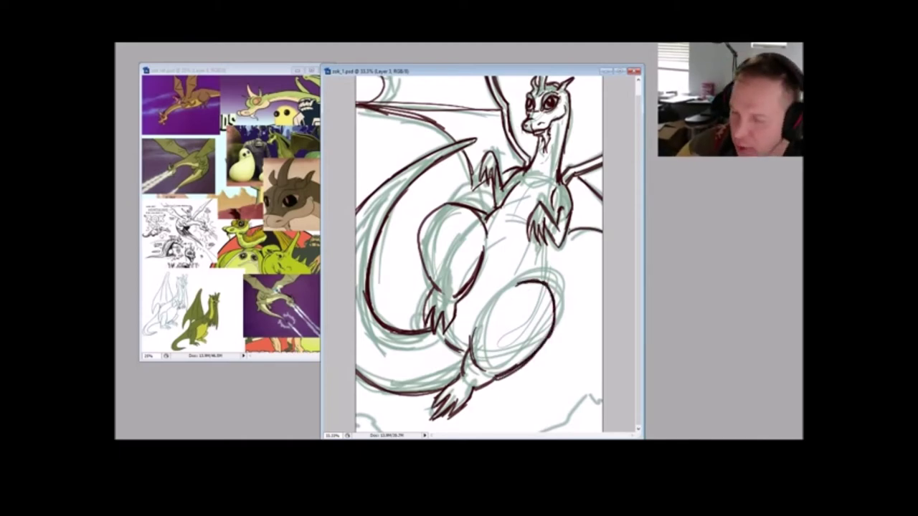
drag(550, 236, 547, 284)
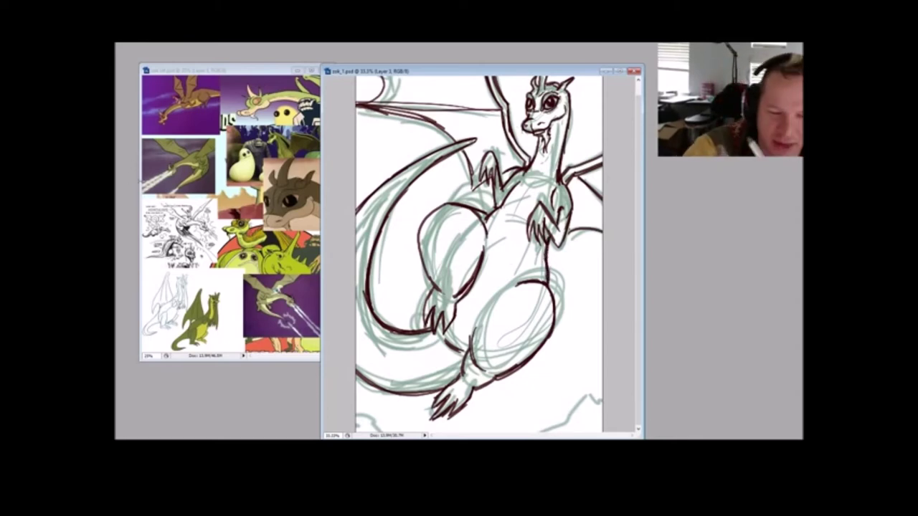
key(ctrl+z)
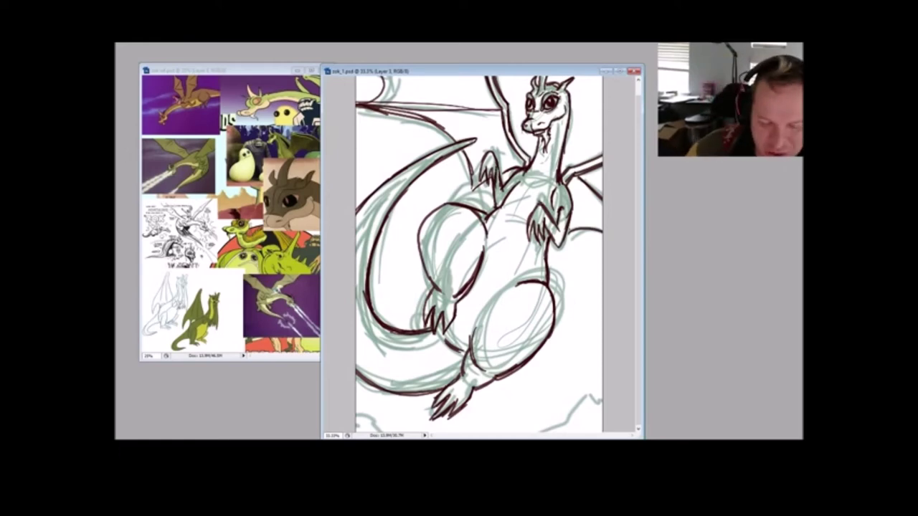
Step: Ink the upper edge of the tail's lower section and redo the outer edge up to the tip
mouse_move(463, 368)
mouse_down()
mouse_move(393, 382)
mouse_move(356, 360)
mouse_up()
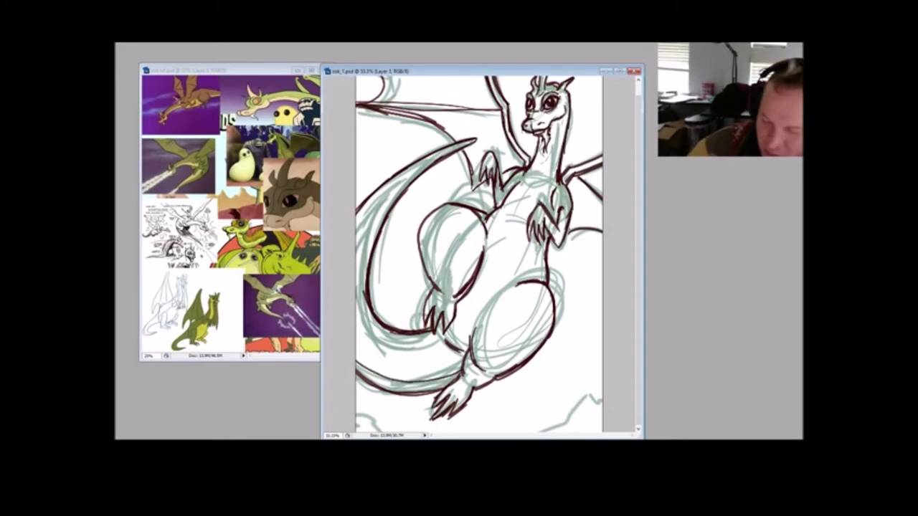
drag(358, 226, 459, 148)
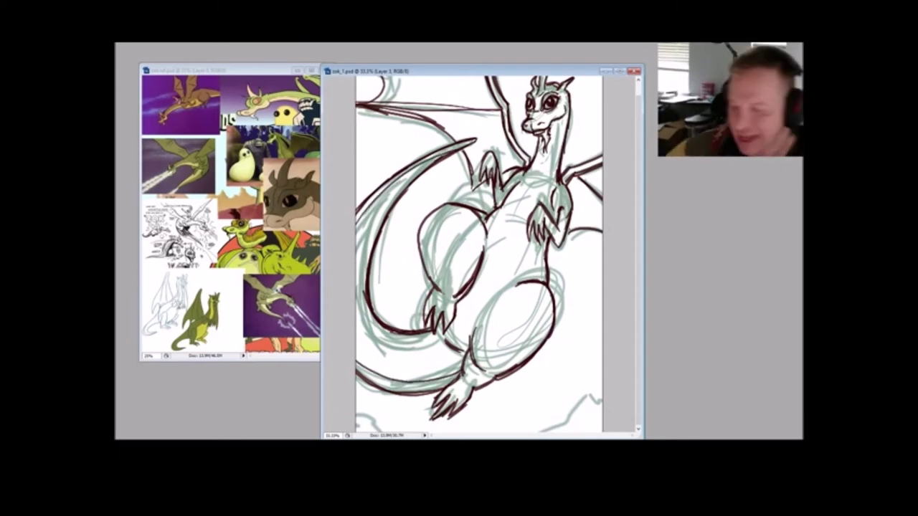
key(ctrl+z)
mouse_move(357, 217)
mouse_down()
mouse_move(445, 151)
mouse_move(476, 140)
mouse_up()
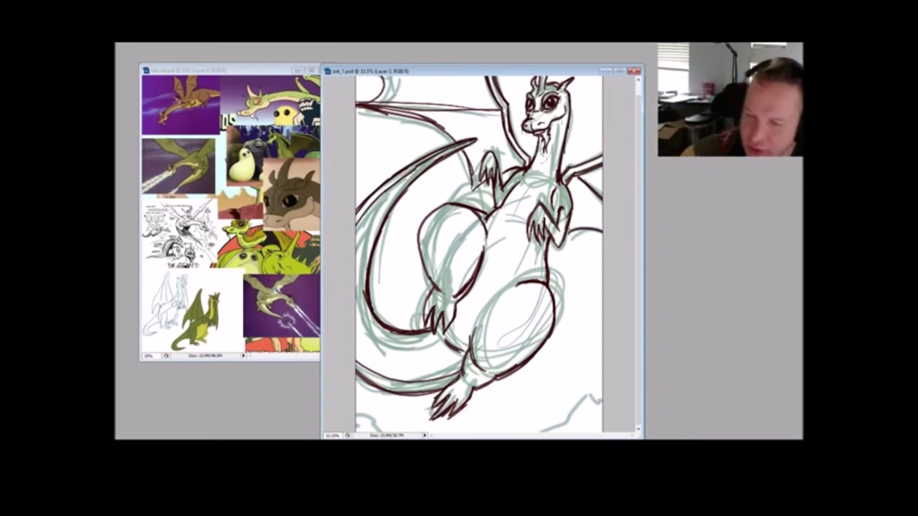
Step: Close the near thigh's outline and try out belly and chest lines, undoing the belly and chest lines
scroll(479, 254, up, 1)
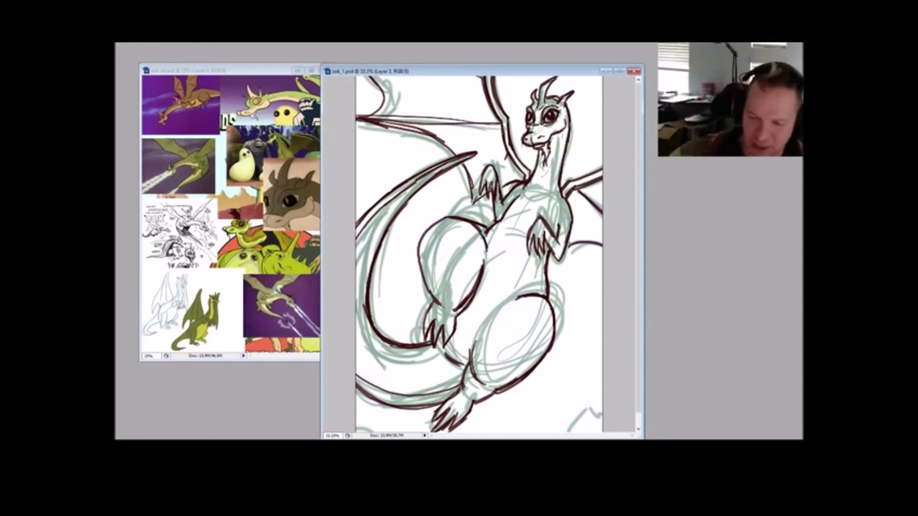
drag(522, 295, 534, 256)
mouse_move(500, 225)
mouse_down()
mouse_move(486, 246)
mouse_move(522, 227)
mouse_move(527, 190)
mouse_move(550, 191)
mouse_move(551, 227)
mouse_move(557, 196)
mouse_up()
key(ctrl+alt+z)
key(ctrl+alt+z)
key(ctrl+alt+z)
key(ctrl+alt+z)
key(ctrl+alt+z)
key(ctrl+alt+z)
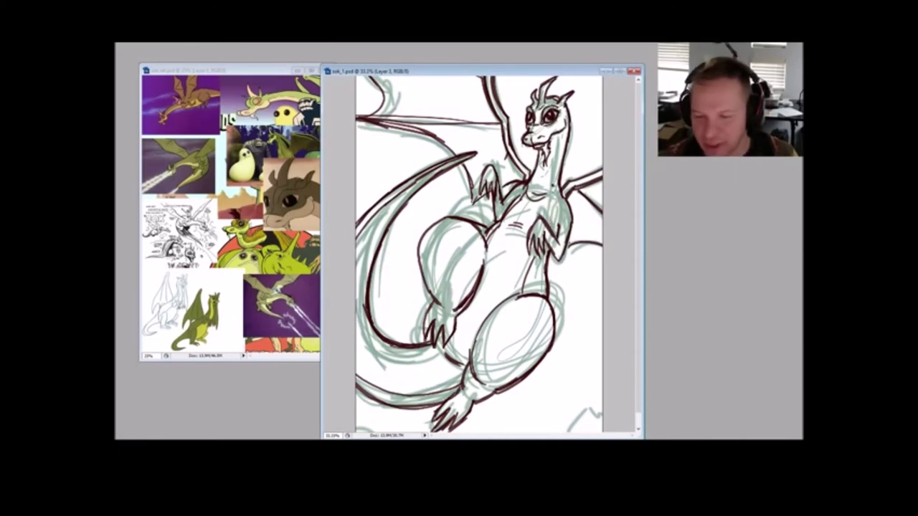
key(ctrl+alt+z)
key(ctrl+alt+z)
key(ctrl+alt+z)
key(ctrl+alt+z)
key(ctrl+alt+z)
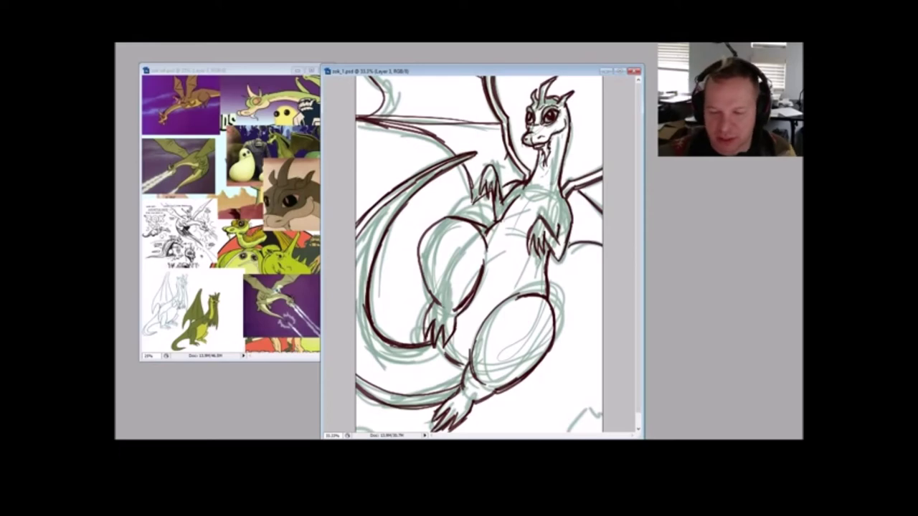
Step: Ink the underbelly edge along the torso and up the neck, and refine the mouth line
drag(530, 293, 559, 133)
mouse_move(510, 218)
mouse_down()
mouse_move(485, 246)
mouse_move(532, 187)
mouse_move(538, 152)
mouse_up()
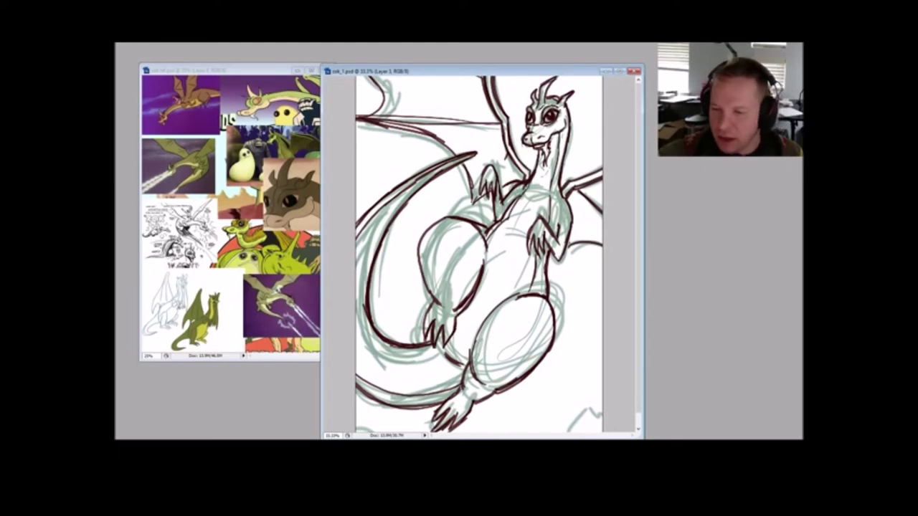
mouse_move(527, 134)
mouse_down()
mouse_move(547, 136)
mouse_move(565, 117)
mouse_up()
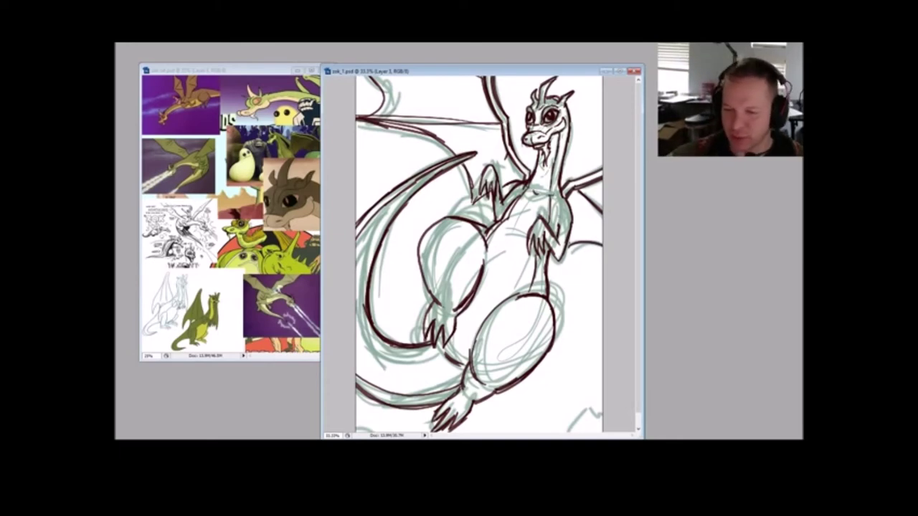
Step: Add a knee mark to the far leg and ankle creases above both feet
drag(432, 296, 454, 312)
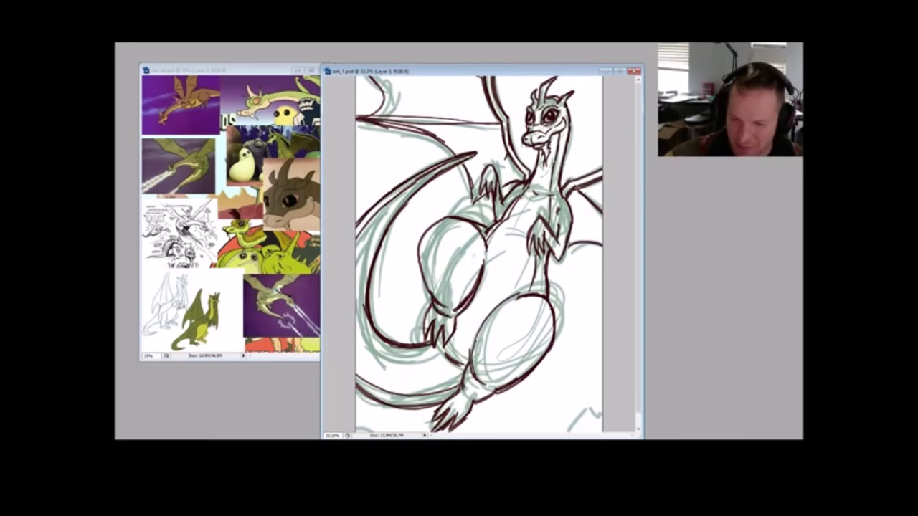
drag(437, 270, 447, 271)
drag(465, 397, 479, 401)
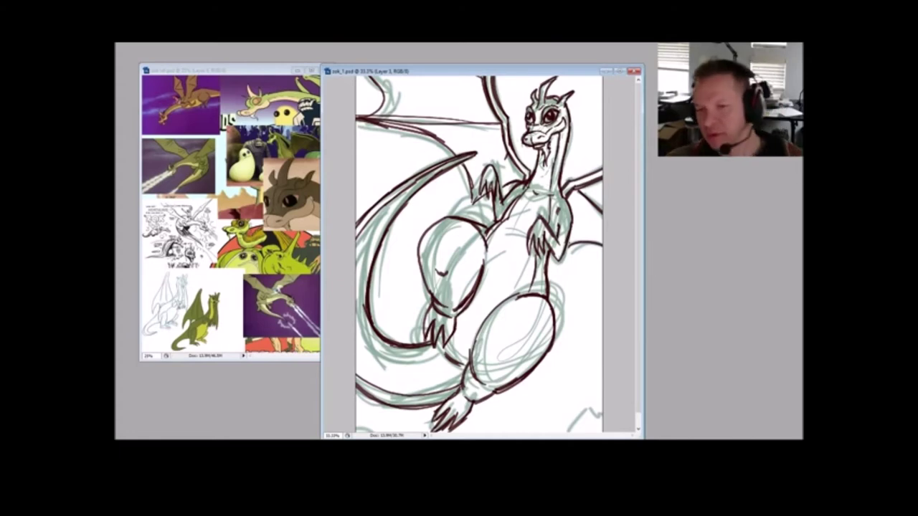
Step: Ink jagged rocky outcrops in both lower corners of the page
scroll(479, 254, down, 1)
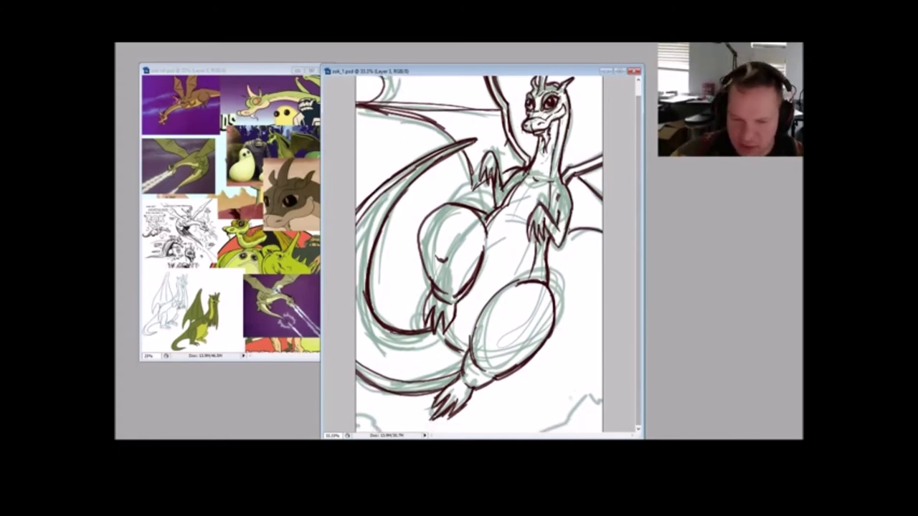
drag(563, 425, 579, 400)
mouse_move(571, 419)
mouse_down()
mouse_move(588, 396)
mouse_move(596, 419)
mouse_up()
mouse_move(590, 403)
mouse_down()
mouse_move(599, 421)
mouse_move(595, 403)
mouse_move(548, 431)
mouse_move(568, 417)
mouse_up()
drag(561, 428, 575, 408)
drag(593, 405, 607, 394)
drag(357, 416, 380, 432)
mouse_move(370, 426)
mouse_down()
mouse_move(357, 430)
mouse_move(370, 432)
mouse_up()
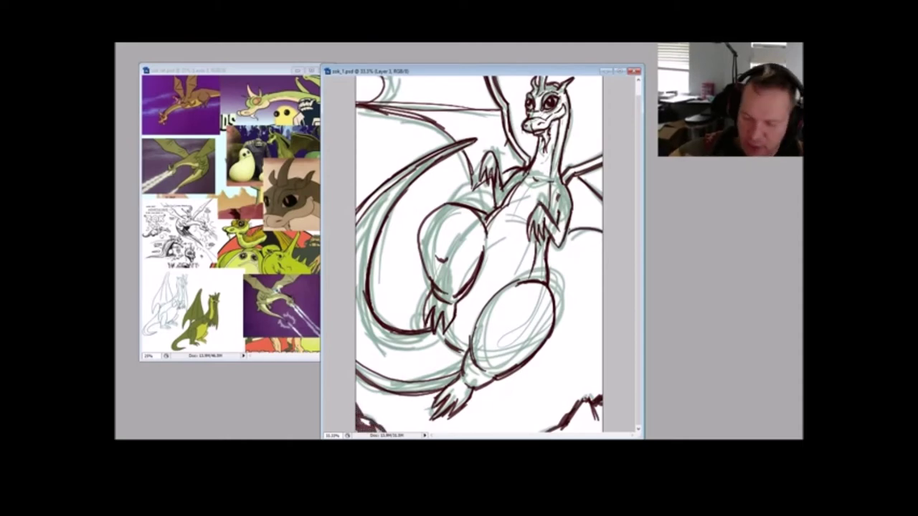
Step: Shade the corner rocks with dark strokes, extend the rock up the page edge, and add a jagged outer contour
mouse_move(581, 431)
mouse_down()
mouse_move(588, 404)
mouse_move(593, 414)
mouse_move(585, 419)
mouse_move(591, 406)
mouse_move(575, 423)
mouse_move(579, 414)
mouse_move(599, 433)
mouse_up()
drag(601, 399, 602, 390)
drag(601, 398, 601, 411)
drag(601, 418, 598, 387)
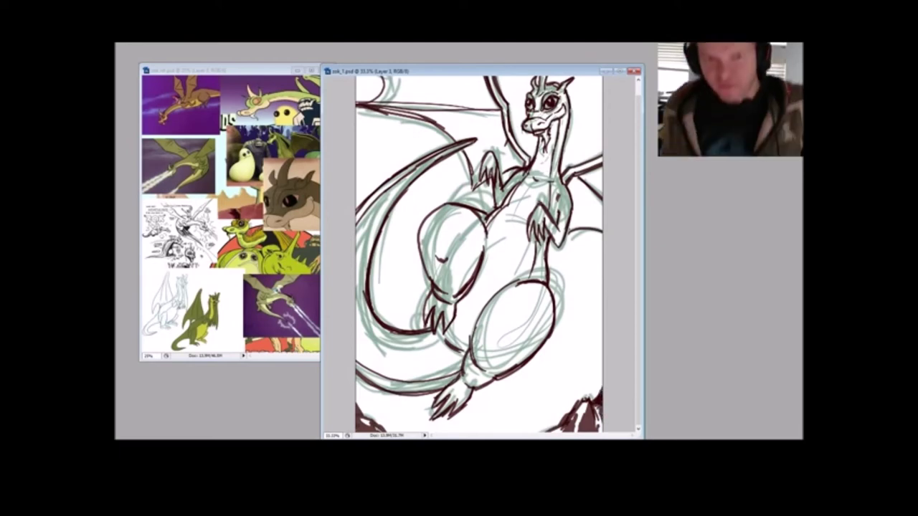
drag(571, 423, 555, 432)
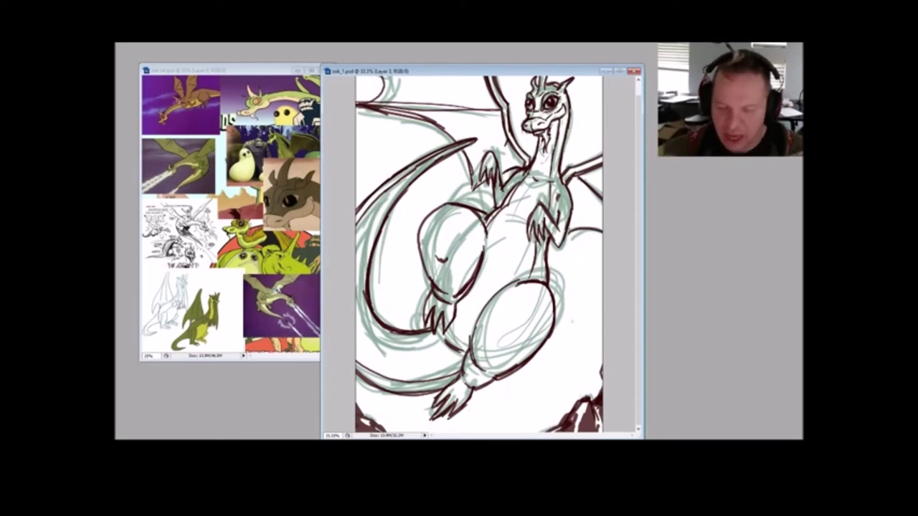
drag(356, 396, 396, 433)
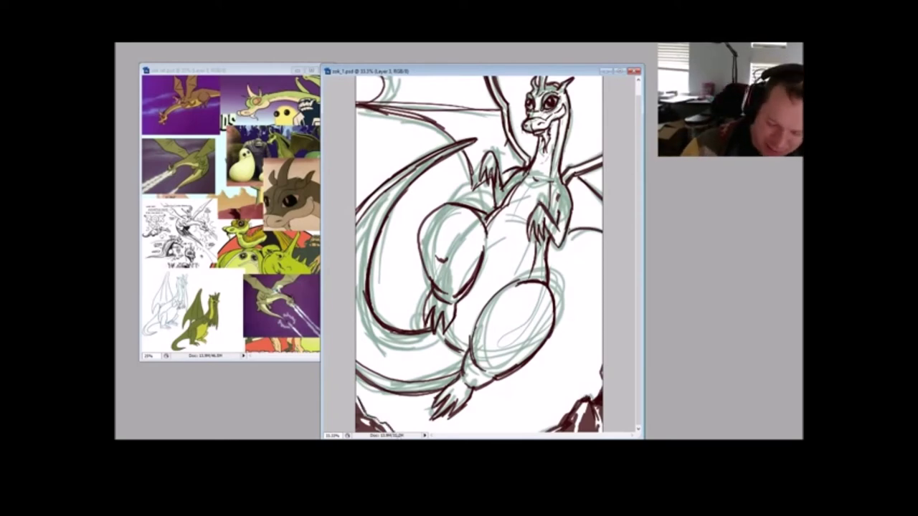
mouse_move(540, 432)
mouse_down()
mouse_move(591, 391)
mouse_move(603, 360)
mouse_move(600, 390)
mouse_move(598, 349)
mouse_up()
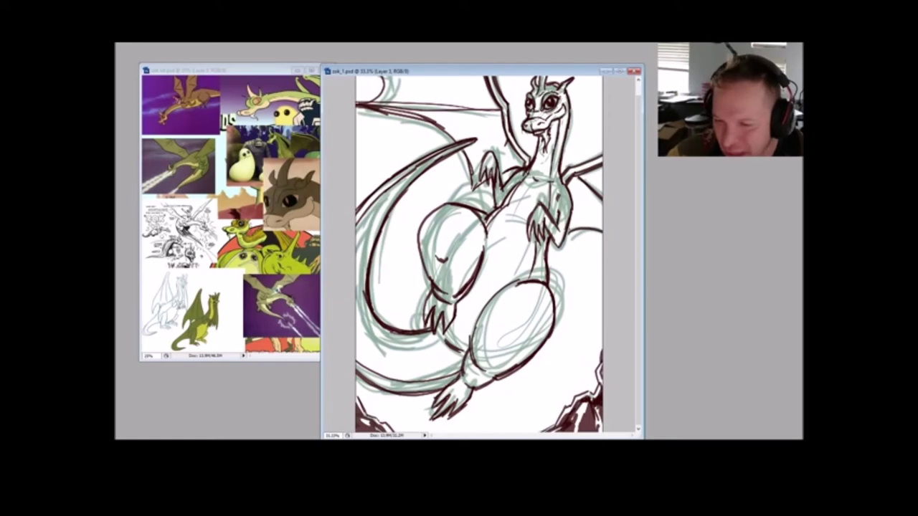
Step: Touch up the line work on both of the dragon's hands
mouse_move(490, 184)
mouse_down()
mouse_move(497, 191)
mouse_move(502, 178)
mouse_up()
drag(537, 205, 546, 201)
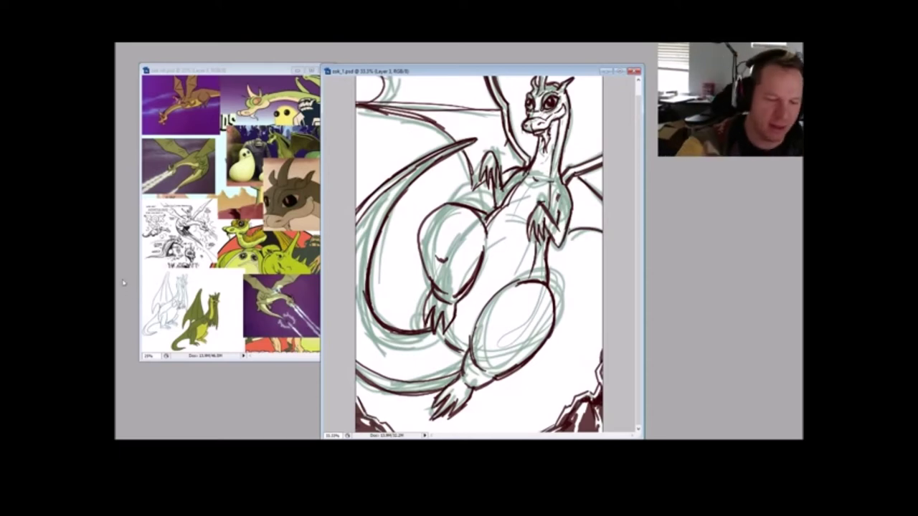
Step: Fade the dark line work to 50% opacity and add a new layer for the next drawing pass
key(ctrl+minus)
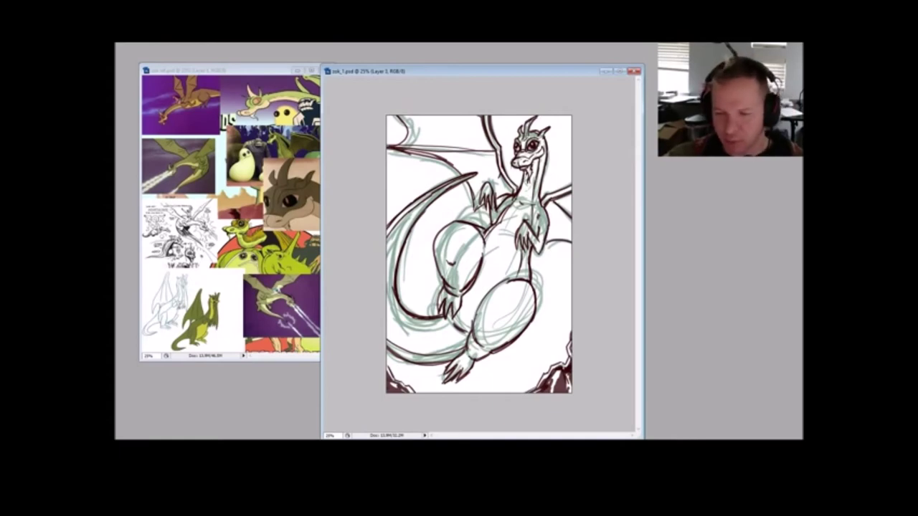
key(ctrl+comma)
key(ctrl+comma)
key(ctrl+comma)
key(ctrl+comma)
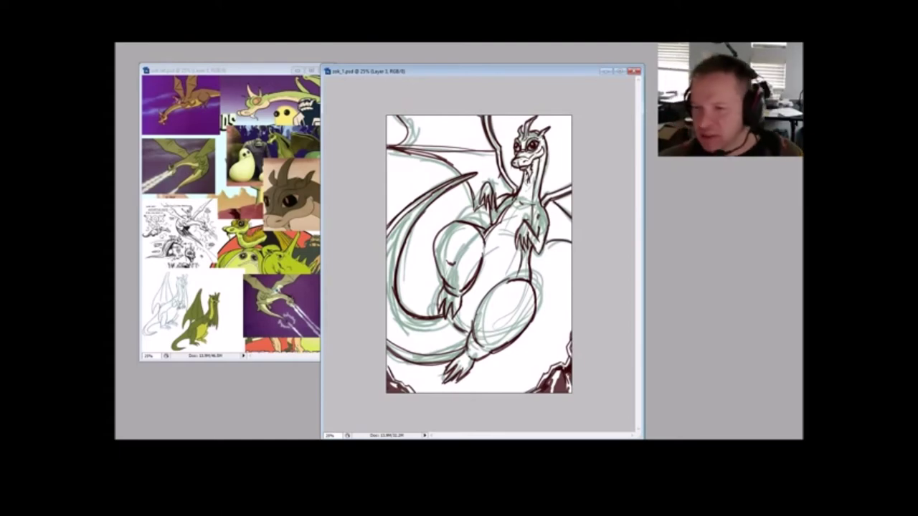
key(5)
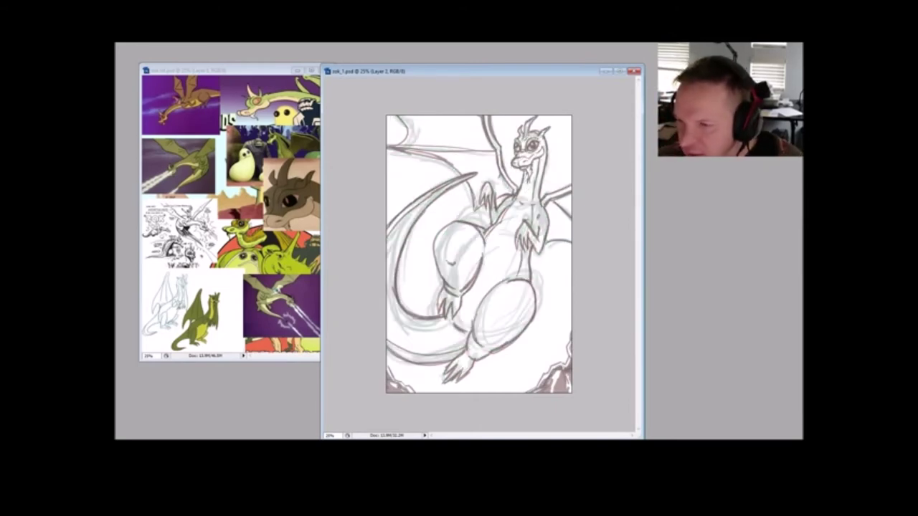
key(ctrl+shift+alt+n)
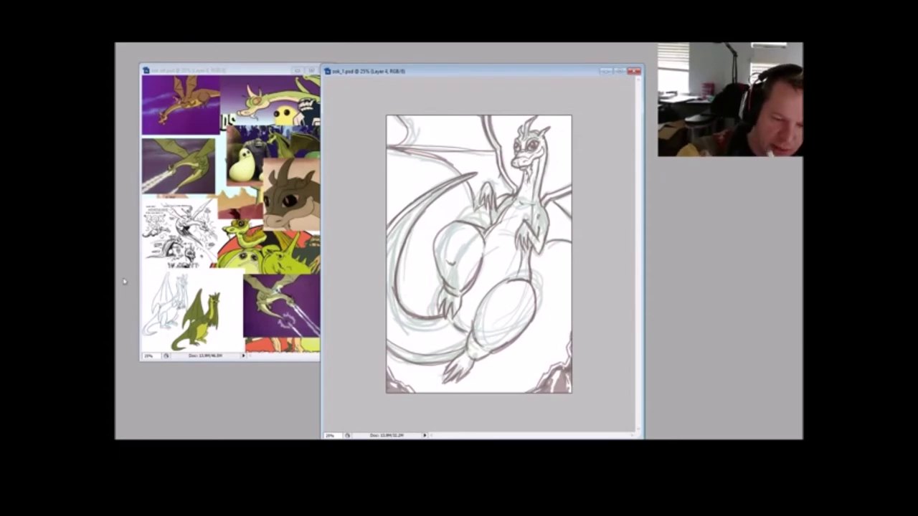
key(ctrl+plus)
key(ctrl+plus)
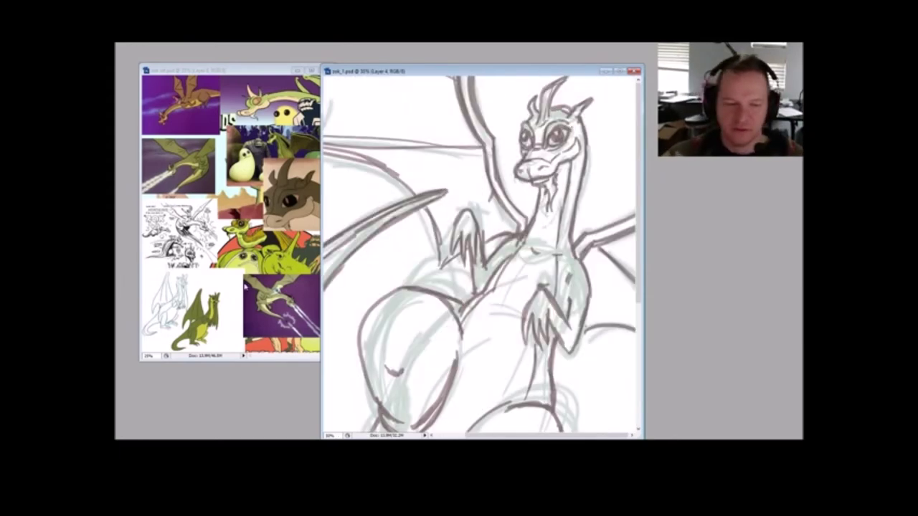
Step: Ink the outer contour of the dragon's snout and far brow in black over the faded sketch
drag(552, 70, 517, 136)
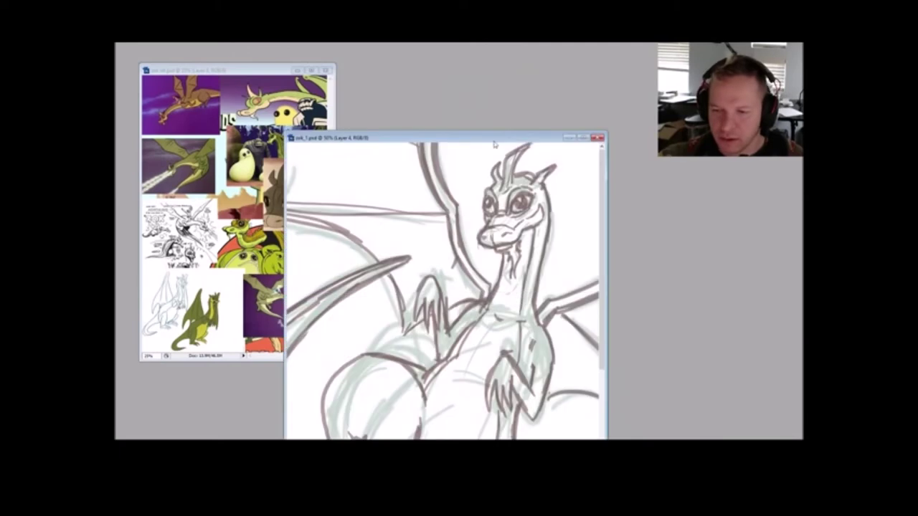
key(ctrl+plus)
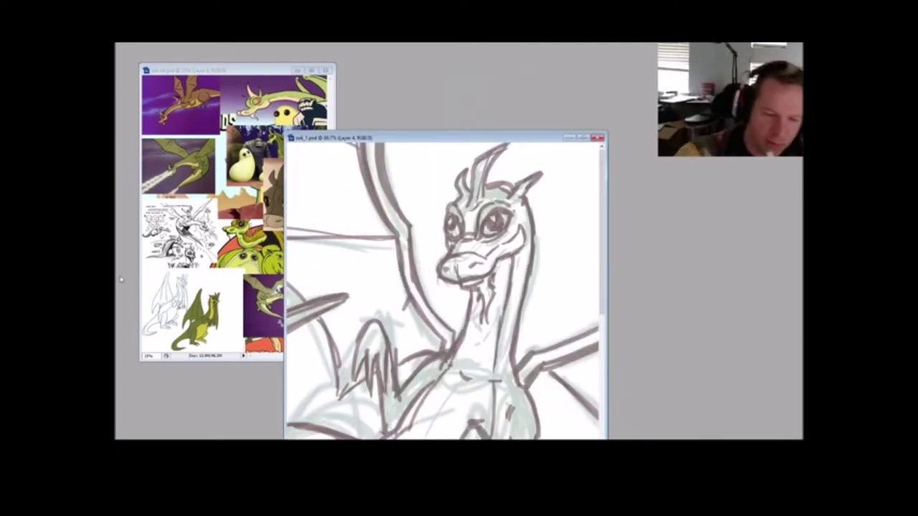
drag(429, 289, 461, 289)
drag(517, 137, 517, 127)
drag(461, 289, 429, 289)
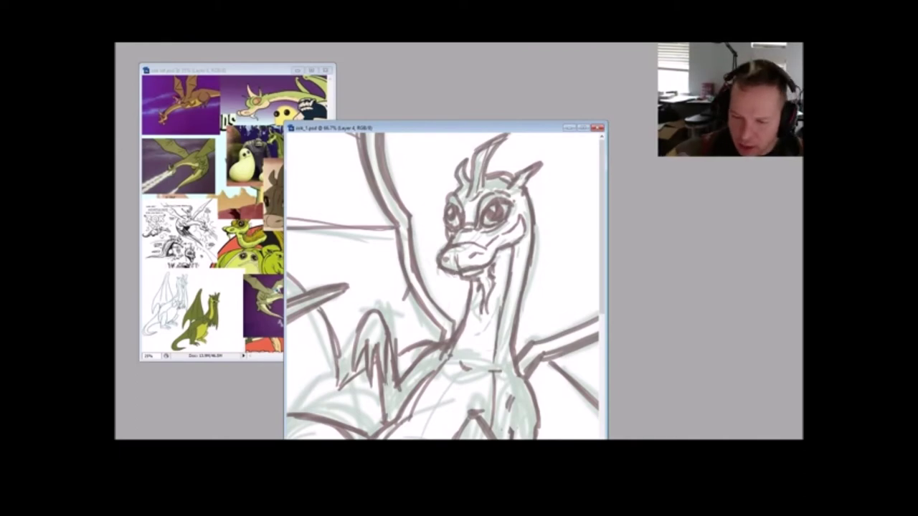
drag(469, 127, 518, 120)
mouse_move(515, 260)
mouse_down()
mouse_move(505, 248)
mouse_move(489, 262)
mouse_move(486, 237)
mouse_move(502, 227)
mouse_move(493, 207)
mouse_move(509, 179)
mouse_up()
key(ctrl+z)
key(ctrl+z)
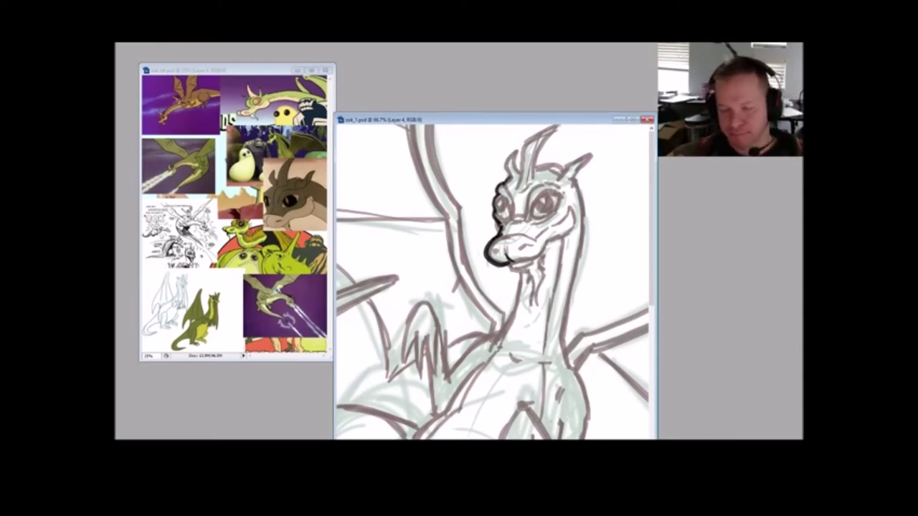
Step: Ink the small front horn and the tall curved horn on the dragon's head
mouse_move(511, 176)
mouse_down()
mouse_move(515, 151)
mouse_move(519, 174)
mouse_move(532, 178)
mouse_move(521, 152)
mouse_move(555, 127)
mouse_up()
drag(536, 179, 558, 127)
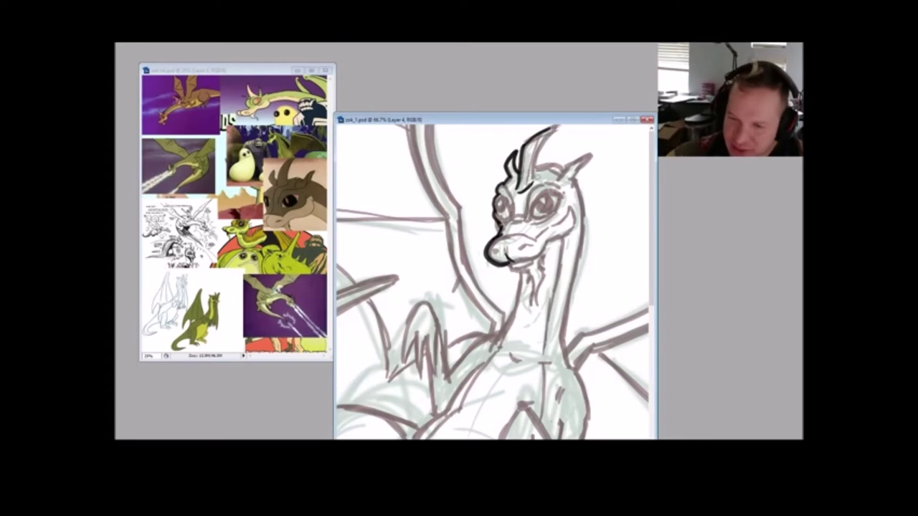
drag(534, 159, 558, 127)
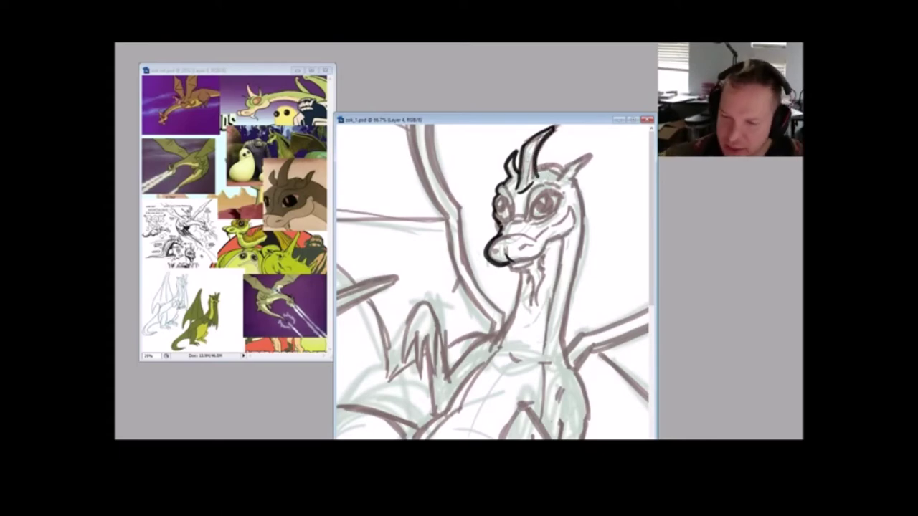
Step: Ink the top of the head and the pointed rear horn, and touch up the small front horn
mouse_move(537, 168)
mouse_down()
mouse_move(554, 157)
mouse_move(566, 173)
mouse_up()
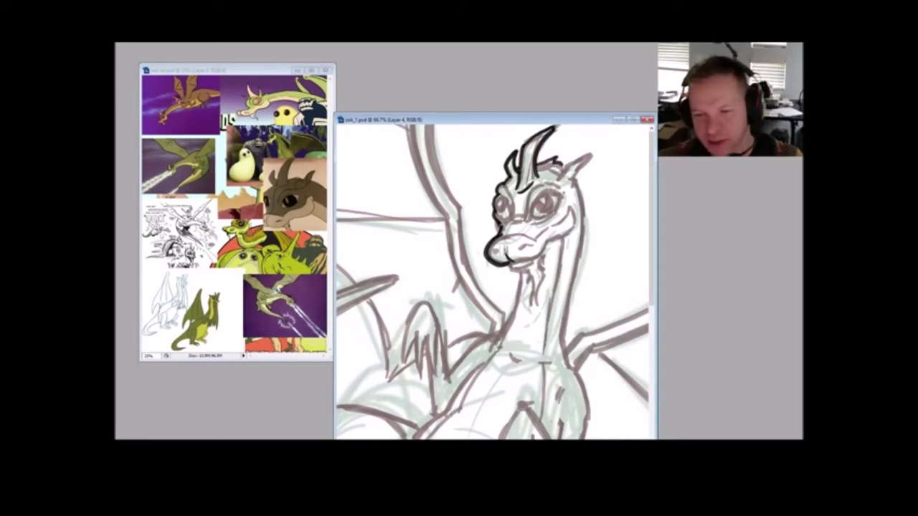
key(ctrl+z)
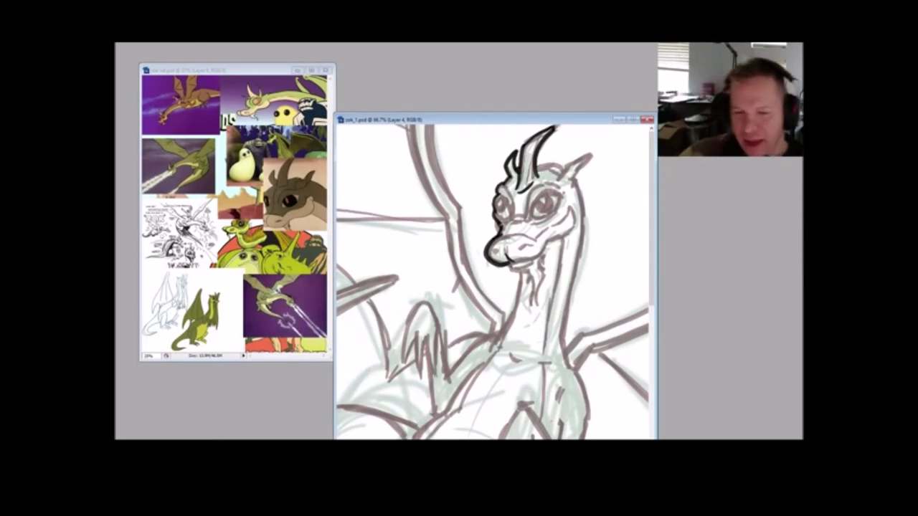
drag(536, 166, 563, 166)
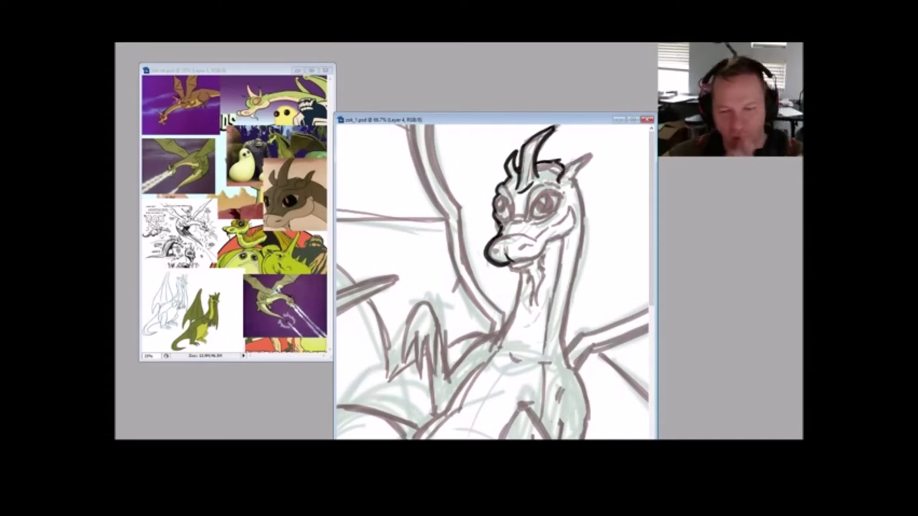
drag(559, 180, 569, 167)
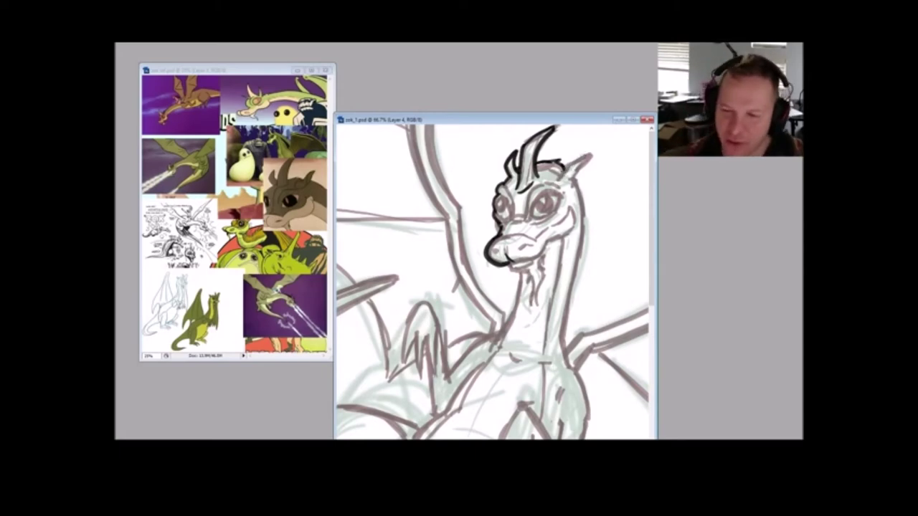
mouse_move(565, 184)
mouse_down()
mouse_move(586, 158)
mouse_move(572, 165)
mouse_move(591, 155)
mouse_move(583, 167)
mouse_up()
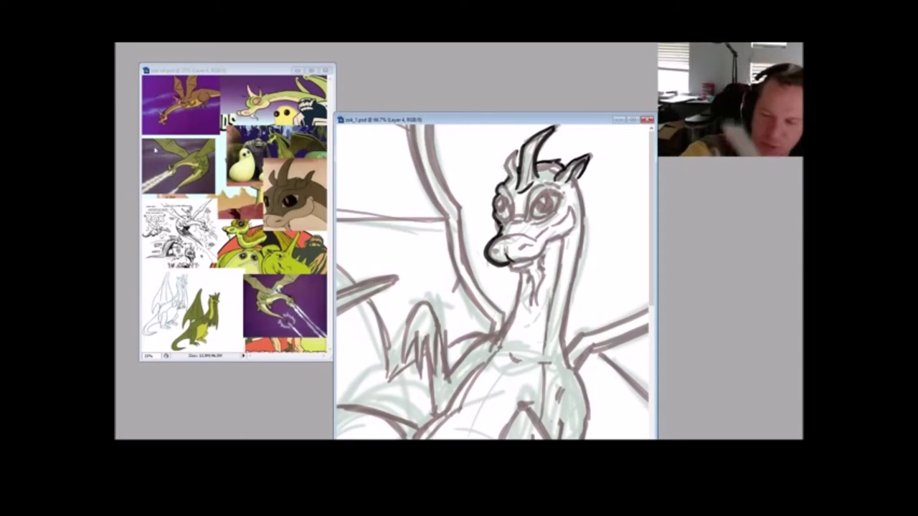
drag(515, 151, 505, 179)
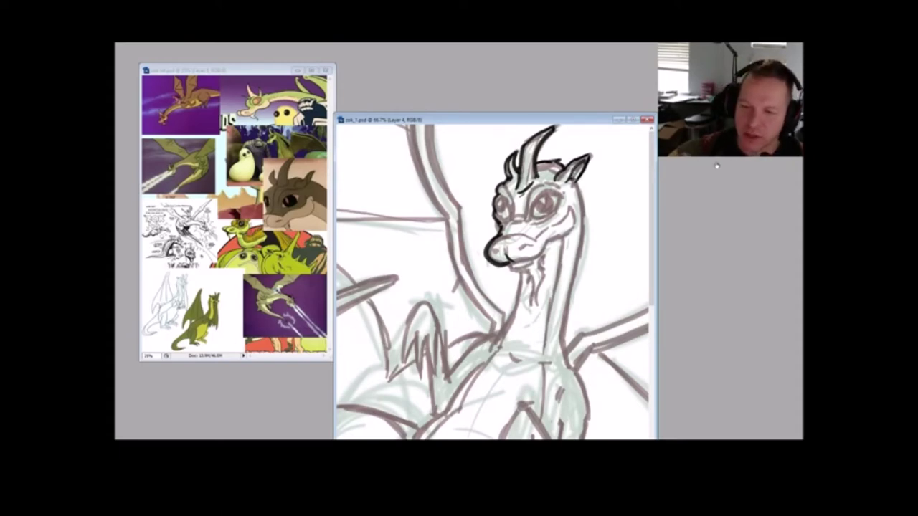
mouse_move(501, 188)
mouse_down()
mouse_move(512, 218)
mouse_move(526, 216)
mouse_up()
drag(531, 194, 557, 182)
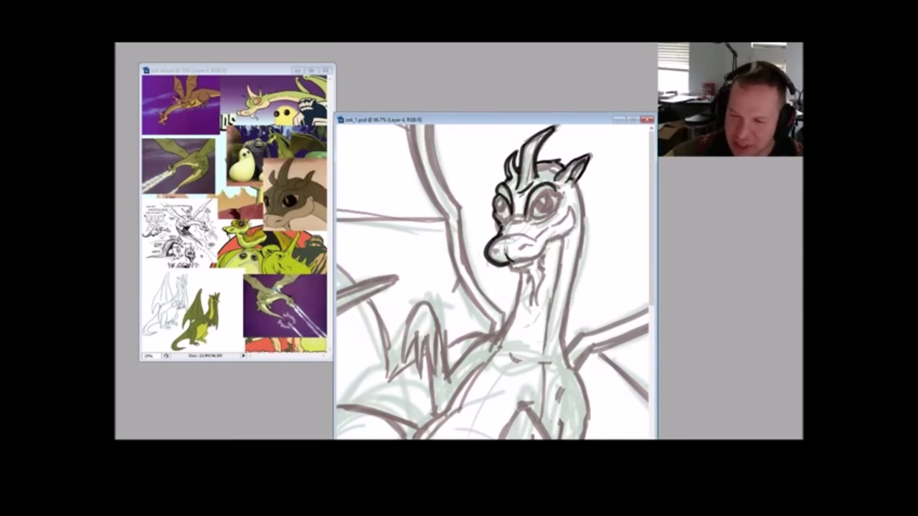
key(ctrl+alt+z)
key(ctrl+alt+z)
key(ctrl+alt+z)
key(ctrl+alt+z)
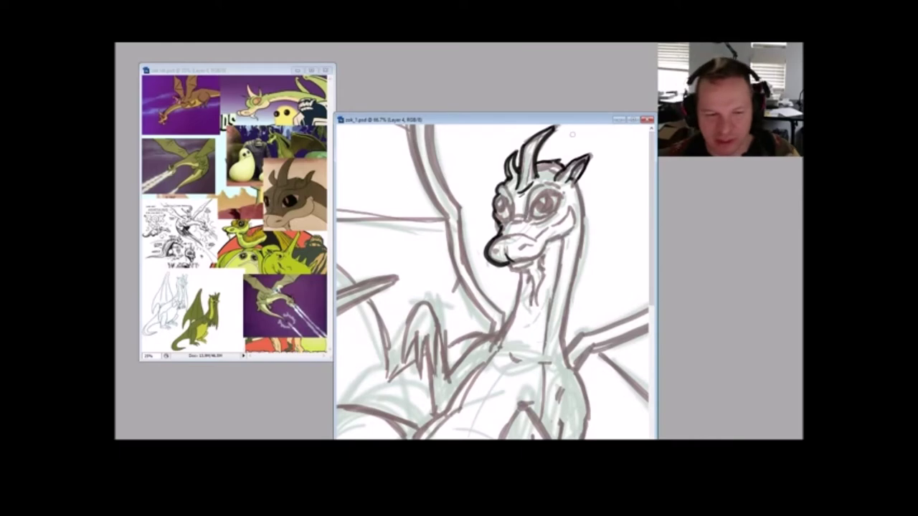
Step: Ink the dragon's facial features, with ringed eyes, dark pupils, nostrils, a smiling mouth and a pointed chin beard
mouse_move(510, 214)
mouse_down()
mouse_move(504, 184)
mouse_move(504, 218)
mouse_move(513, 208)
mouse_move(507, 221)
mouse_move(550, 185)
mouse_move(561, 194)
mouse_move(551, 191)
mouse_move(559, 197)
mouse_move(534, 220)
mouse_move(560, 194)
mouse_up()
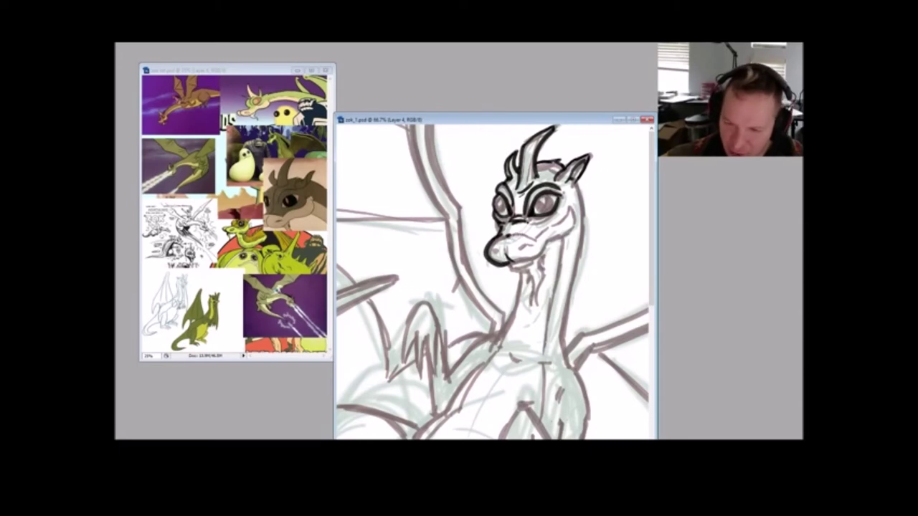
mouse_move(512, 232)
mouse_down()
mouse_move(546, 255)
mouse_move(543, 233)
mouse_up()
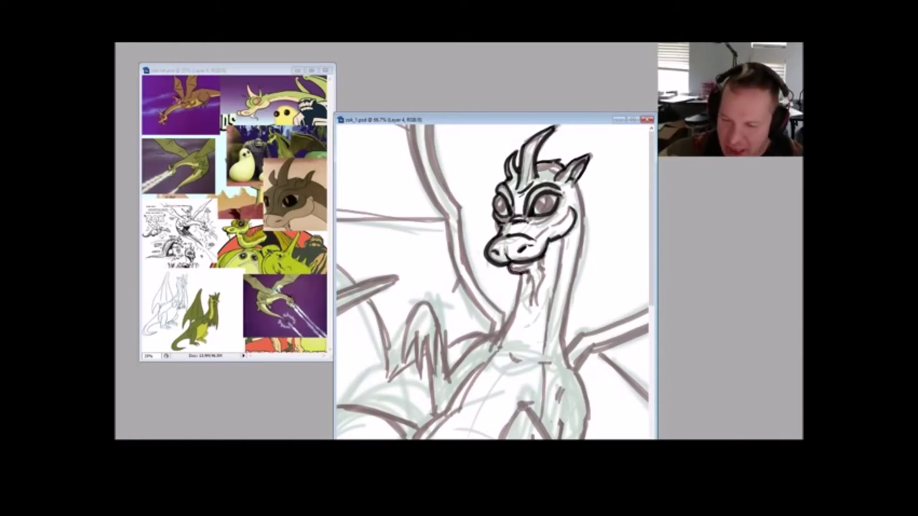
mouse_move(524, 270)
mouse_down()
mouse_move(539, 307)
mouse_move(543, 257)
mouse_up()
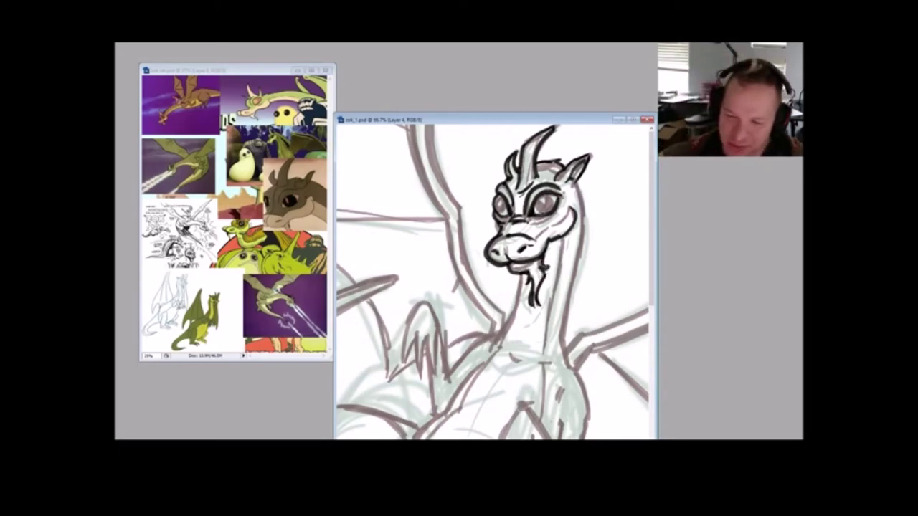
mouse_move(539, 200)
mouse_down()
mouse_move(552, 202)
mouse_move(501, 211)
mouse_move(500, 198)
mouse_move(503, 209)
mouse_up()
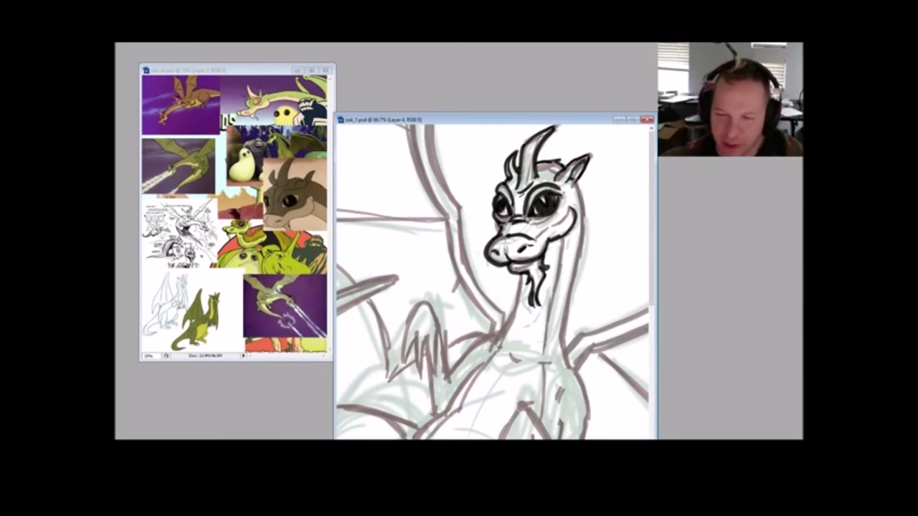
Step: Ink the back and front lines of the long neck down to the shoulders
drag(652, 192, 653, 203)
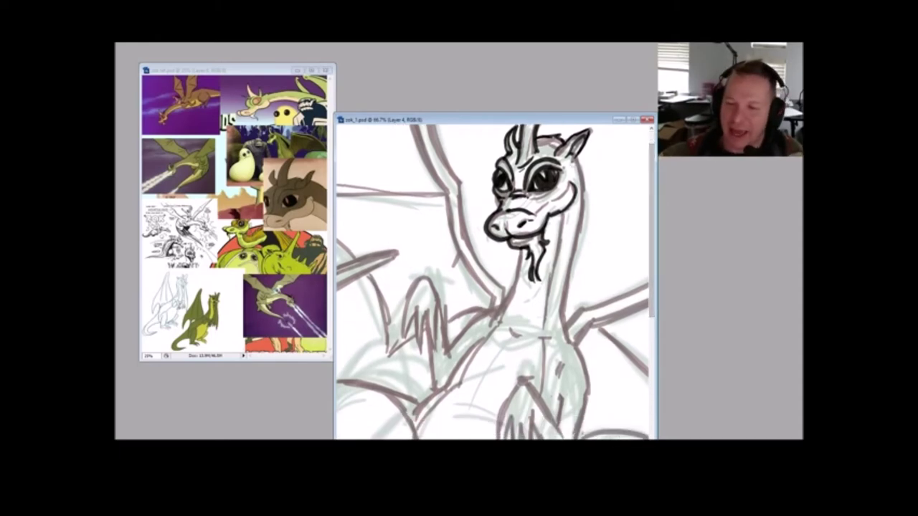
mouse_move(578, 156)
mouse_down()
mouse_move(583, 211)
mouse_move(566, 328)
mouse_up()
key(ctrl+z)
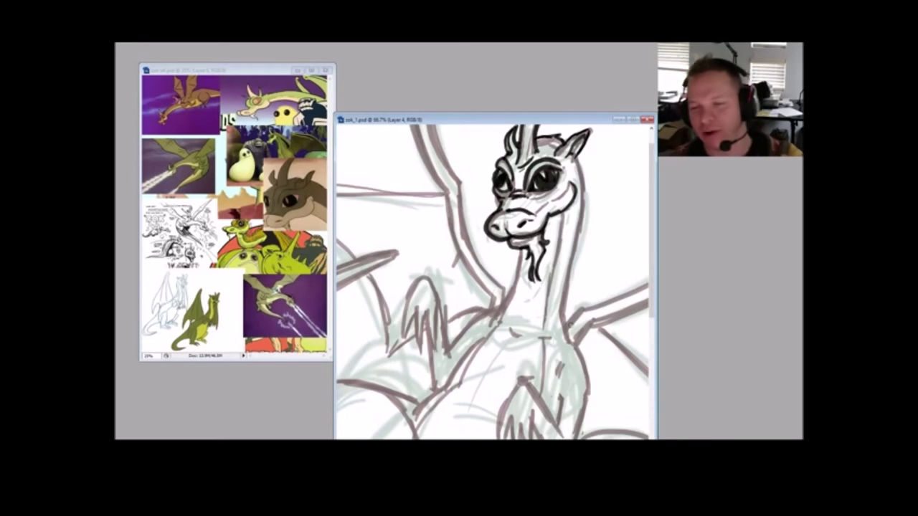
mouse_move(579, 153)
mouse_down()
mouse_move(581, 233)
mouse_move(559, 339)
mouse_up()
drag(501, 313, 527, 244)
Step: Ink the dragon's bent left arm from shoulder to elbow, including its clawed hand
drag(652, 235, 654, 287)
mouse_move(504, 347)
mouse_down()
mouse_move(511, 308)
mouse_move(521, 357)
mouse_up()
mouse_move(515, 317)
mouse_down()
mouse_move(523, 357)
mouse_move(535, 302)
mouse_up()
mouse_move(505, 349)
mouse_down()
mouse_move(535, 274)
mouse_move(562, 328)
mouse_move(559, 358)
mouse_up()
mouse_move(561, 270)
mouse_down()
mouse_move(559, 320)
mouse_move(560, 276)
mouse_up()
mouse_move(560, 352)
mouse_down()
mouse_move(564, 358)
mouse_move(582, 303)
mouse_move(581, 242)
mouse_move(565, 211)
mouse_up()
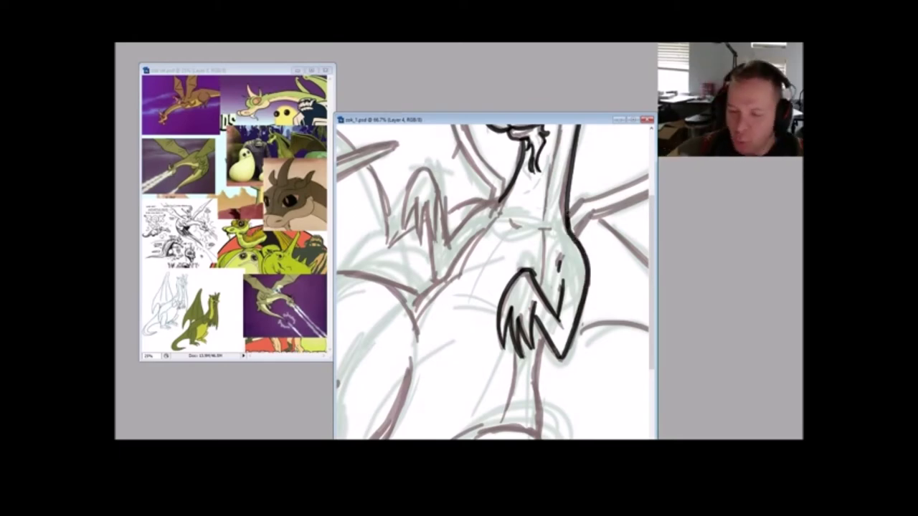
Step: Ink the flank line from below the left elbow to the hip, and the rounded outline of the left thigh
drag(651, 284, 652, 347)
drag(540, 303, 544, 201)
drag(652, 294, 651, 343)
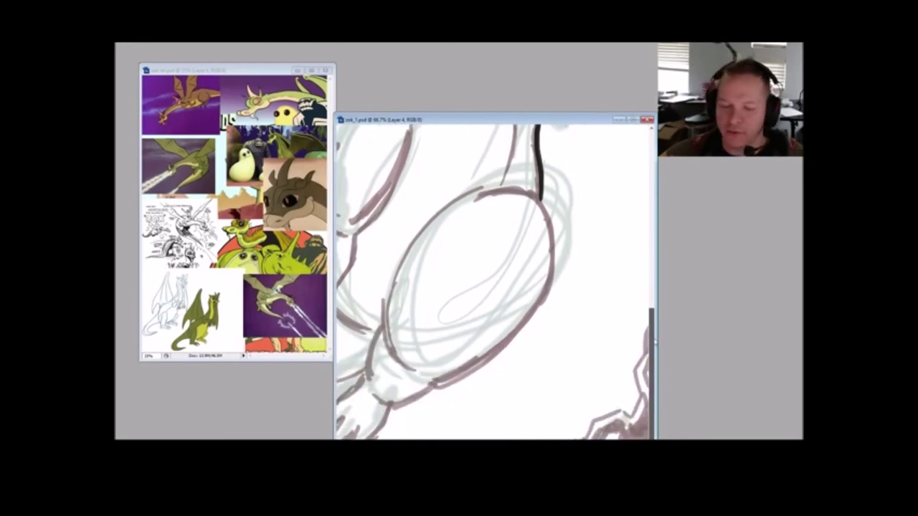
click(128, 276)
drag(539, 167, 578, 168)
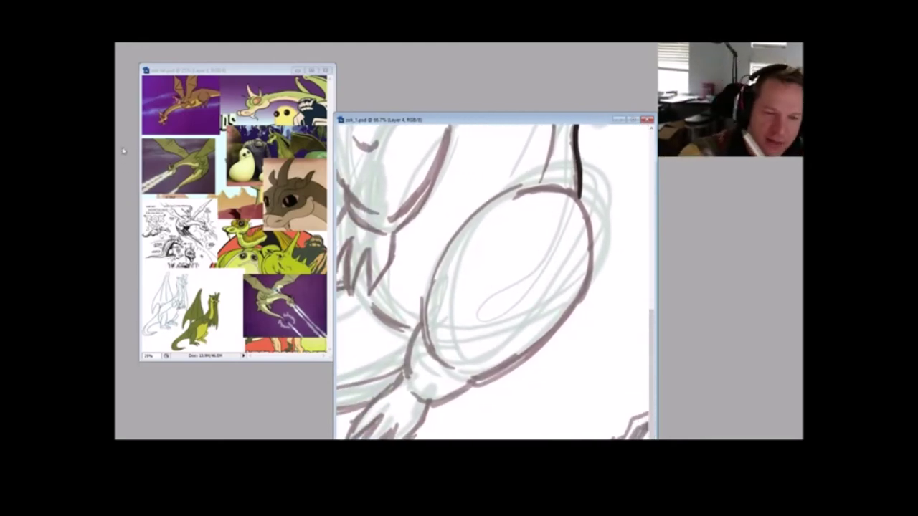
mouse_move(473, 379)
mouse_down()
mouse_move(513, 359)
mouse_move(574, 298)
mouse_move(576, 191)
mouse_up()
key(ctrl+z)
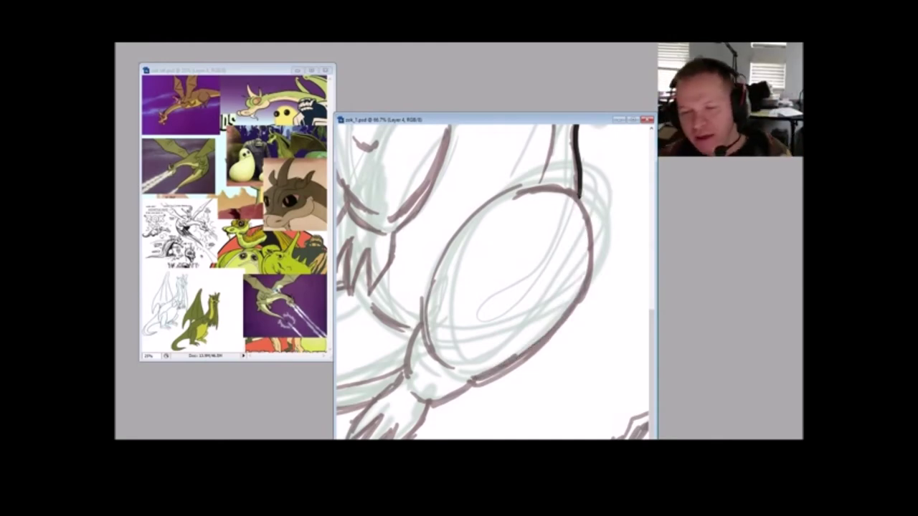
mouse_move(574, 191)
mouse_down()
mouse_move(590, 271)
mouse_move(567, 311)
mouse_move(498, 369)
mouse_move(456, 375)
mouse_up()
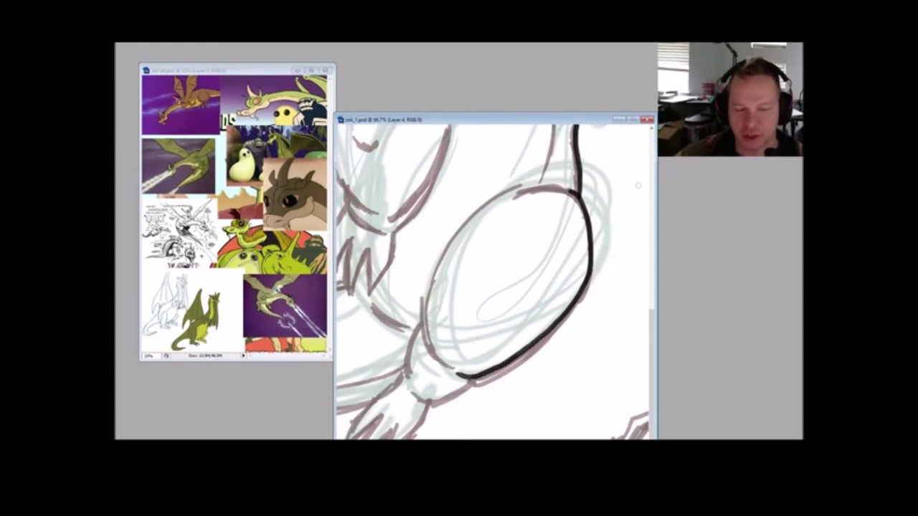
mouse_move(435, 358)
mouse_down()
mouse_move(445, 260)
mouse_move(467, 233)
mouse_up()
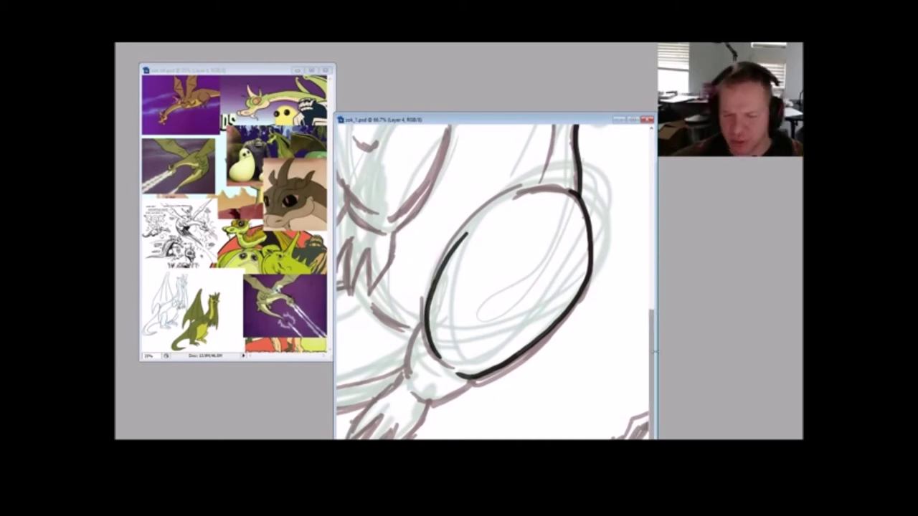
Step: Ink the left ankle and the clawed foot below the thigh, closing the gaps in the outline
mouse_move(424, 327)
mouse_down()
mouse_move(422, 352)
mouse_move(468, 375)
mouse_up()
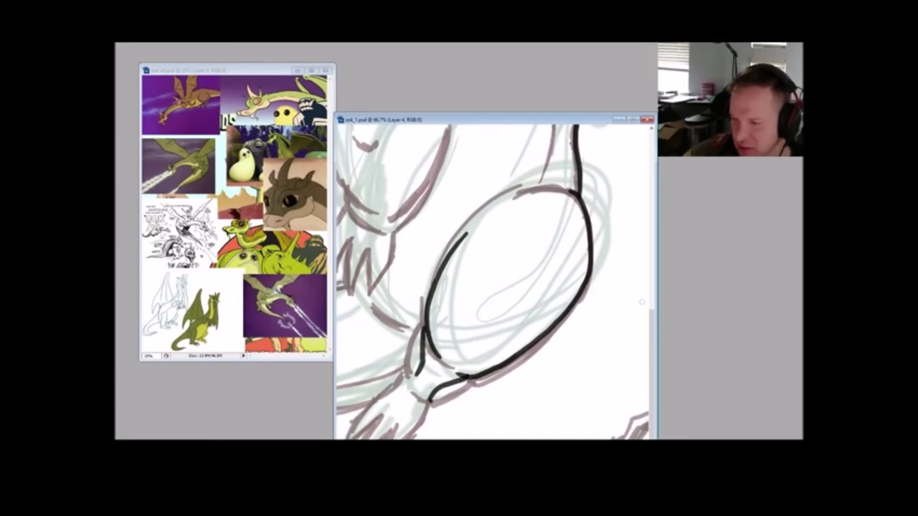
drag(471, 124, 471, 69)
drag(420, 314, 351, 390)
drag(386, 357, 344, 412)
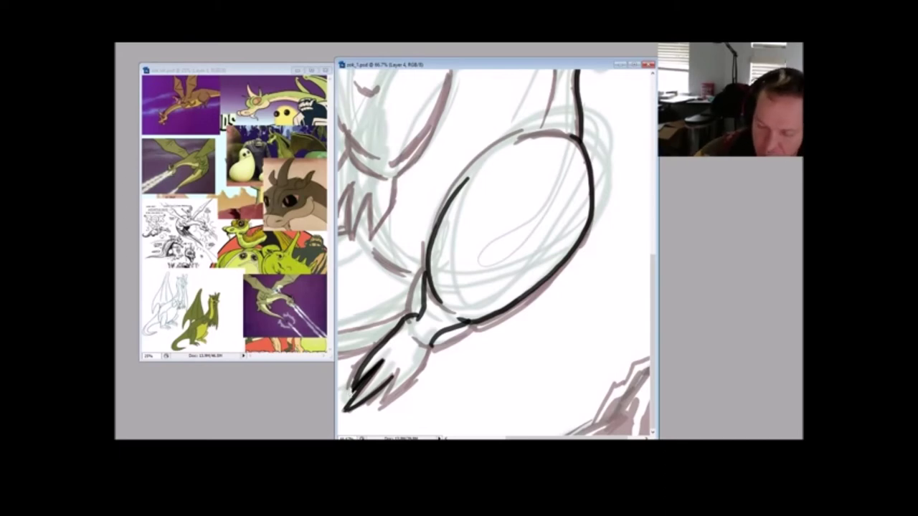
mouse_move(392, 376)
mouse_down()
mouse_move(368, 406)
mouse_move(411, 381)
mouse_move(423, 349)
mouse_up()
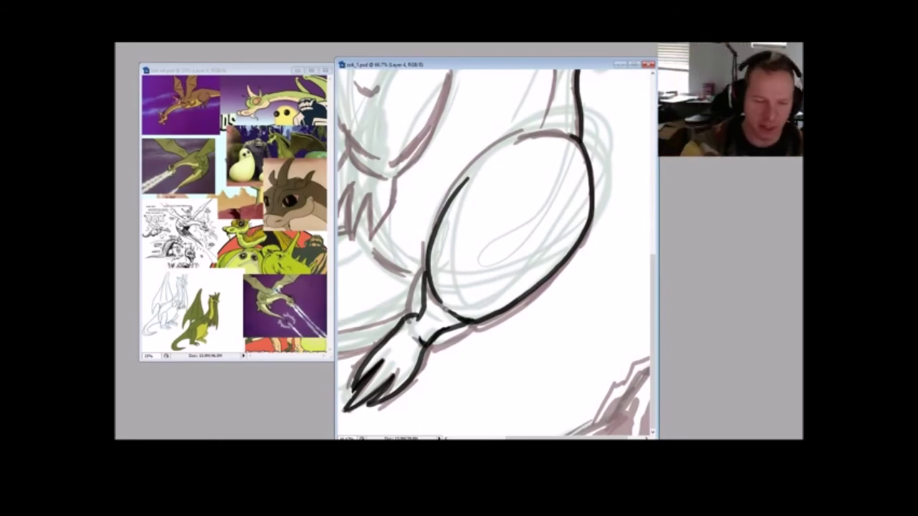
Step: Ink the rounded outline of the dragon's right thigh and the small curved knee mark inside it
drag(524, 256, 600, 254)
drag(532, 194, 575, 195)
mouse_move(566, 144)
mouse_down()
mouse_move(512, 262)
mouse_move(560, 196)
mouse_move(542, 178)
mouse_up()
mouse_move(412, 283)
mouse_down()
mouse_move(382, 183)
mouse_move(397, 129)
mouse_move(420, 106)
mouse_move(453, 97)
mouse_move(479, 98)
mouse_move(516, 128)
mouse_up()
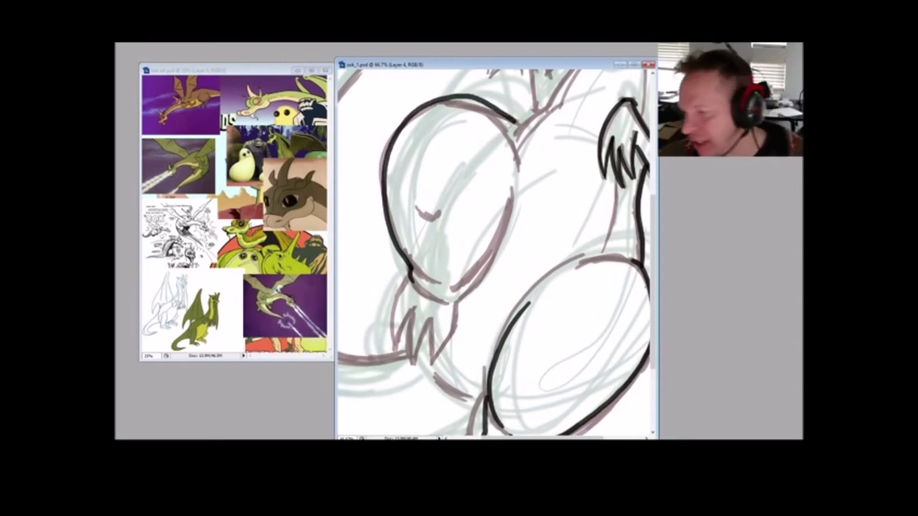
key(ctrl+z)
mouse_move(411, 271)
mouse_down()
mouse_move(385, 176)
mouse_move(422, 106)
mouse_move(491, 96)
mouse_move(521, 123)
mouse_up()
drag(415, 208, 439, 222)
mouse_move(403, 257)
mouse_down()
mouse_move(449, 295)
mouse_move(487, 256)
mouse_move(510, 166)
mouse_up()
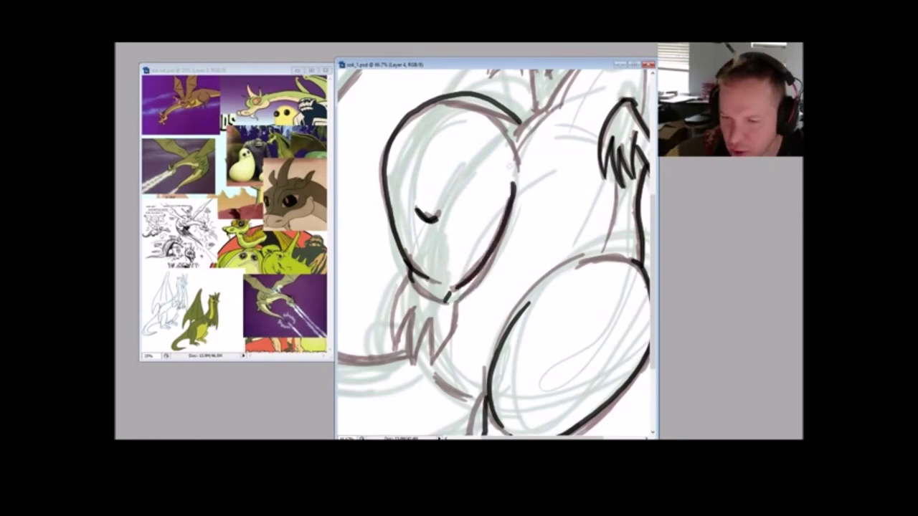
drag(519, 121, 524, 136)
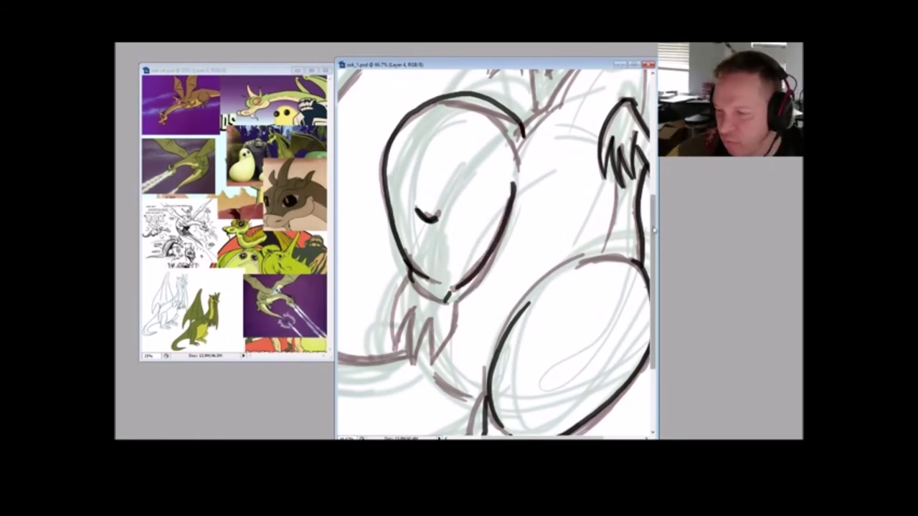
Step: Ink the dragon's right foot below the right thigh, with its pointed claws and the outline joining the ankle
drag(654, 230, 654, 251)
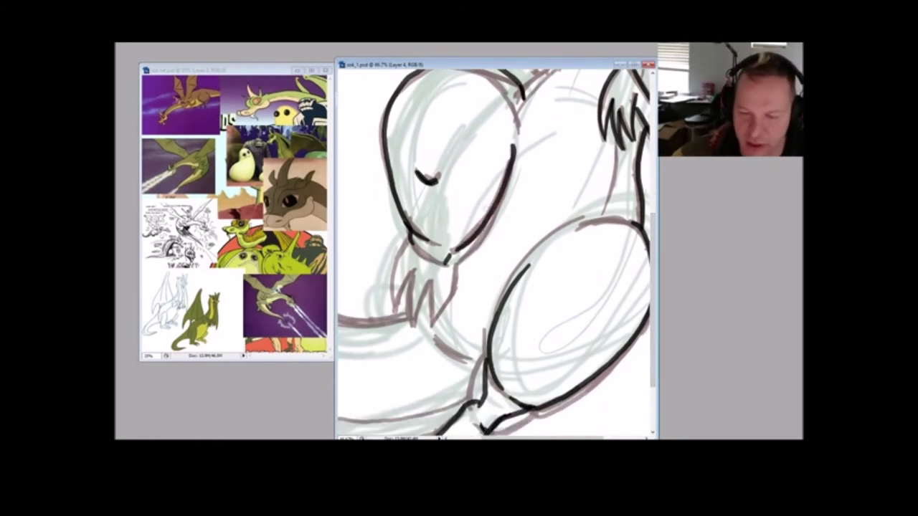
mouse_move(395, 309)
mouse_down()
mouse_move(394, 261)
mouse_move(410, 242)
mouse_move(403, 280)
mouse_up()
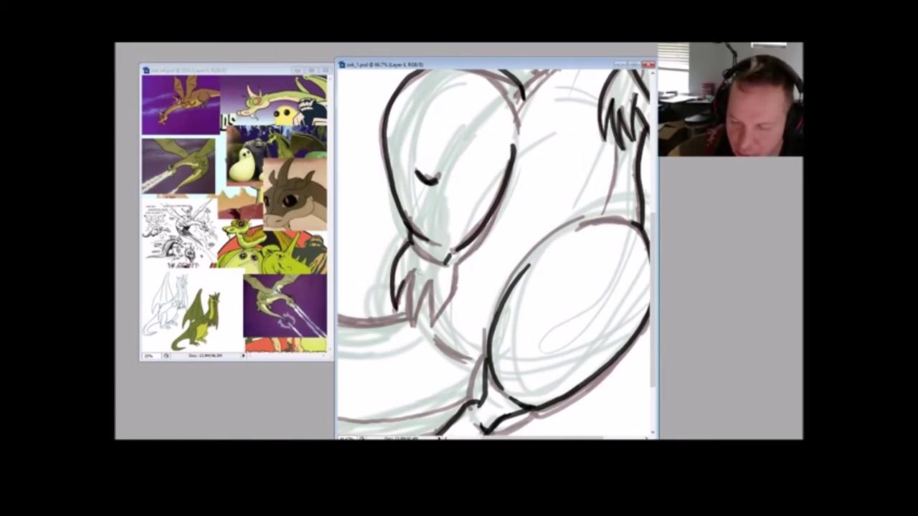
drag(654, 215, 654, 243)
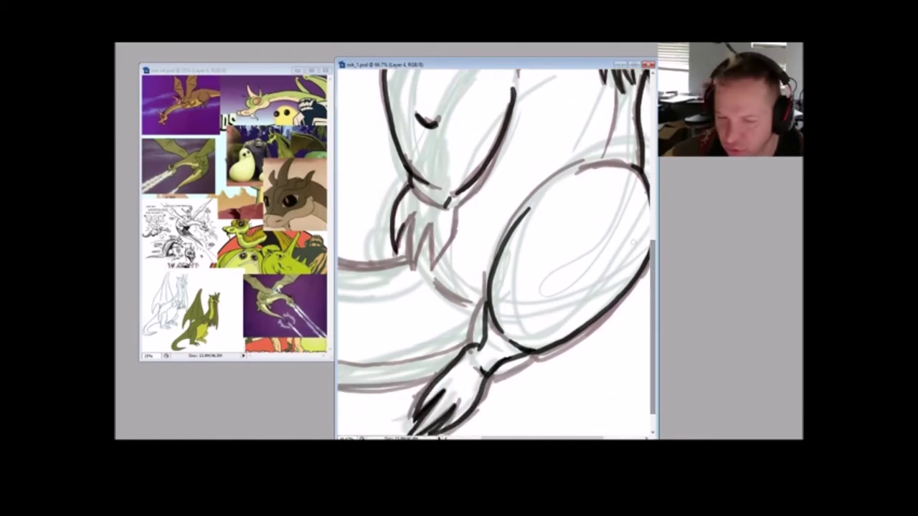
drag(405, 217, 414, 285)
drag(430, 231, 413, 278)
drag(414, 273, 429, 231)
drag(415, 291, 413, 284)
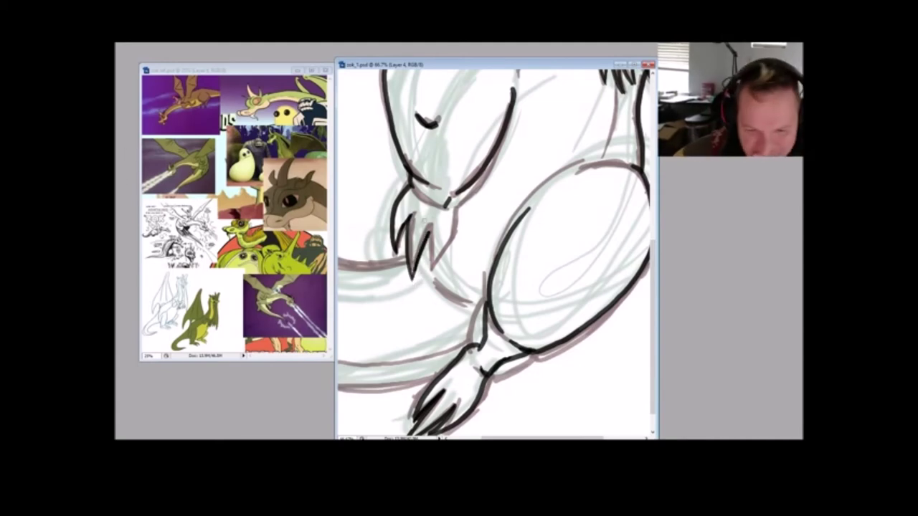
mouse_move(429, 231)
mouse_down()
mouse_move(430, 275)
mouse_move(454, 231)
mouse_move(452, 194)
mouse_move(460, 189)
mouse_move(448, 206)
mouse_up()
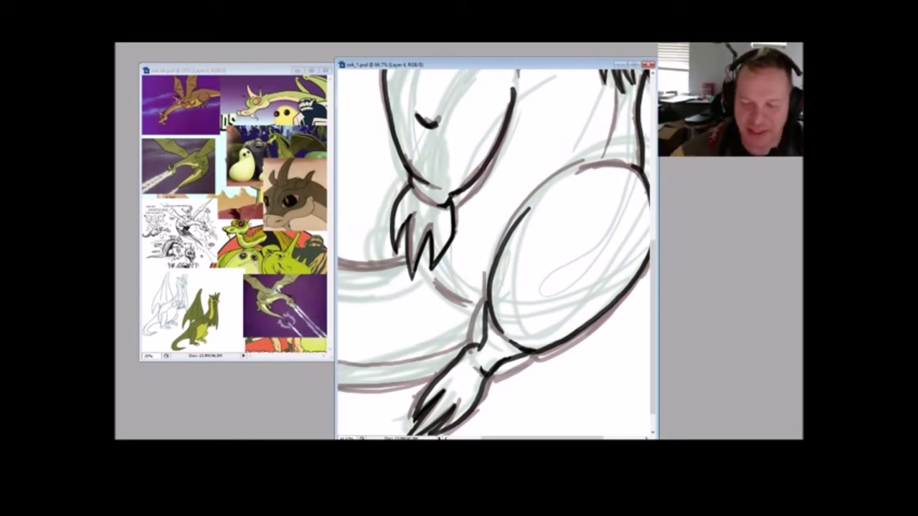
scroll(495, 251, down, 2)
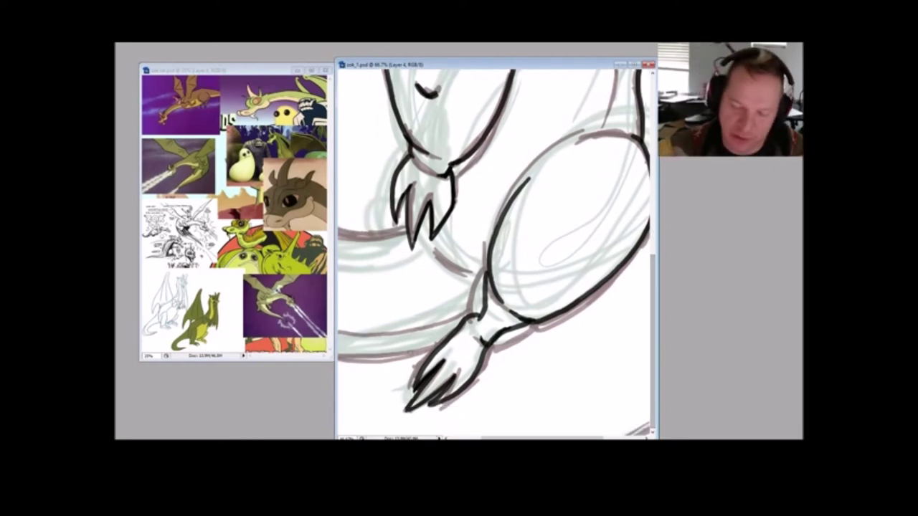
drag(441, 347, 338, 357)
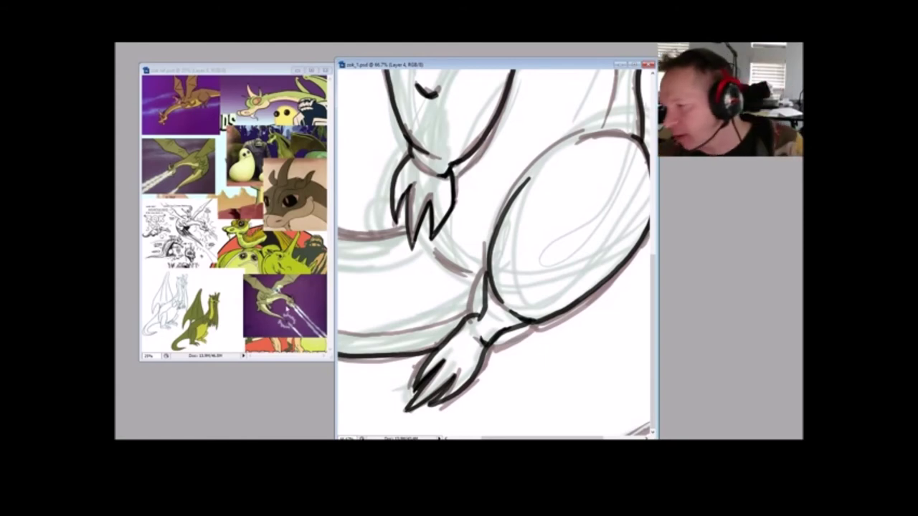
key(ctrl+z)
drag(440, 347, 338, 360)
key(ctrl+z)
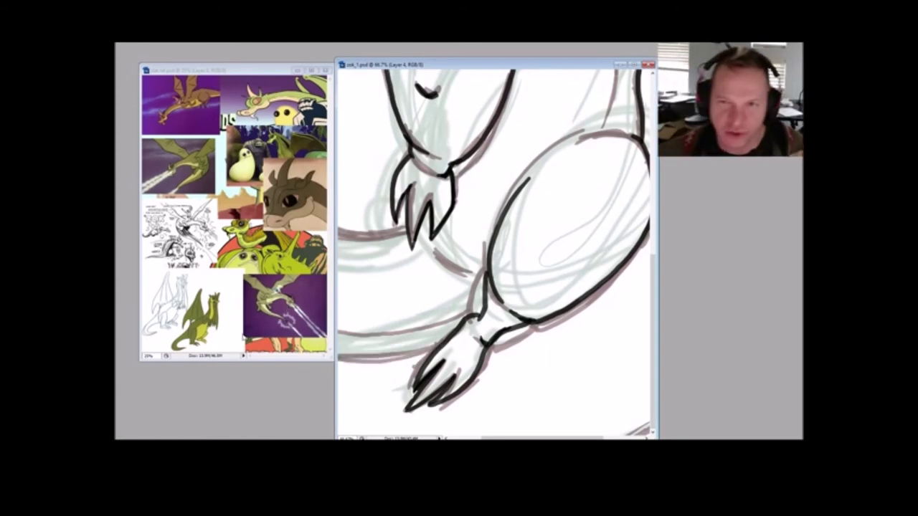
drag(441, 346, 338, 360)
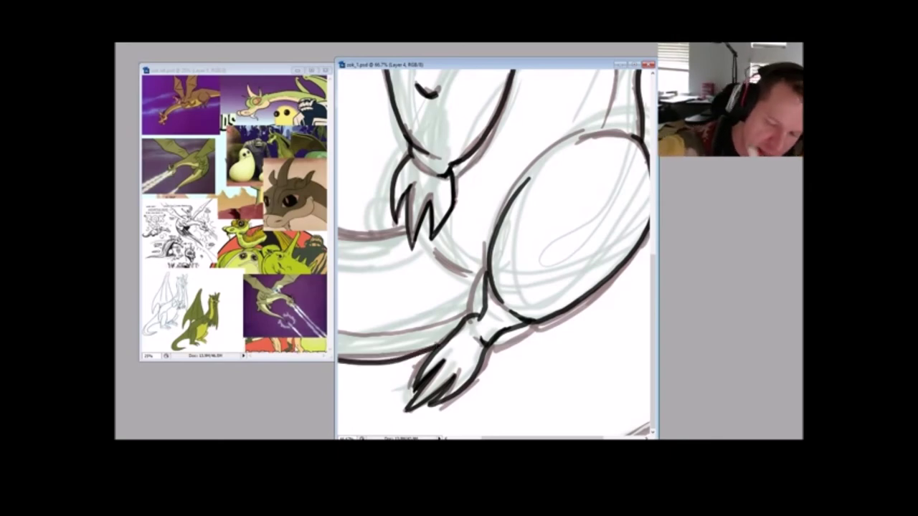
key(ctrl+z)
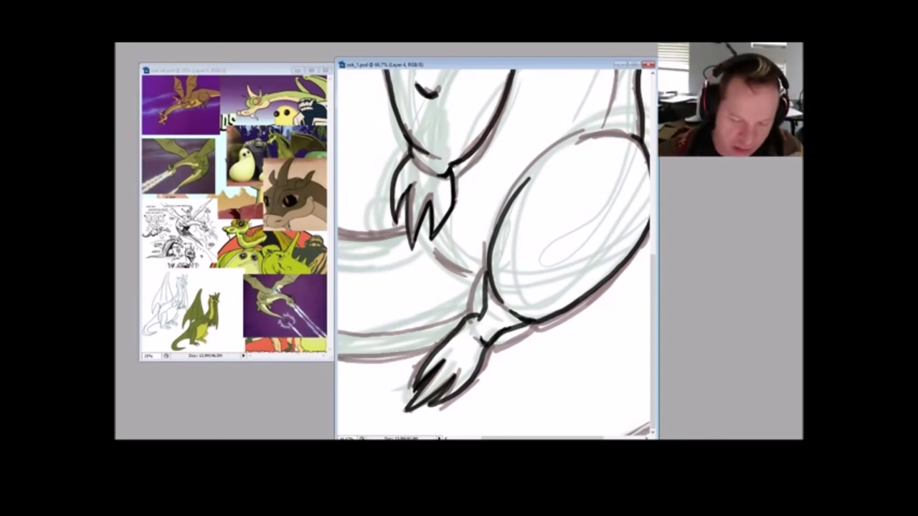
drag(445, 344, 338, 354)
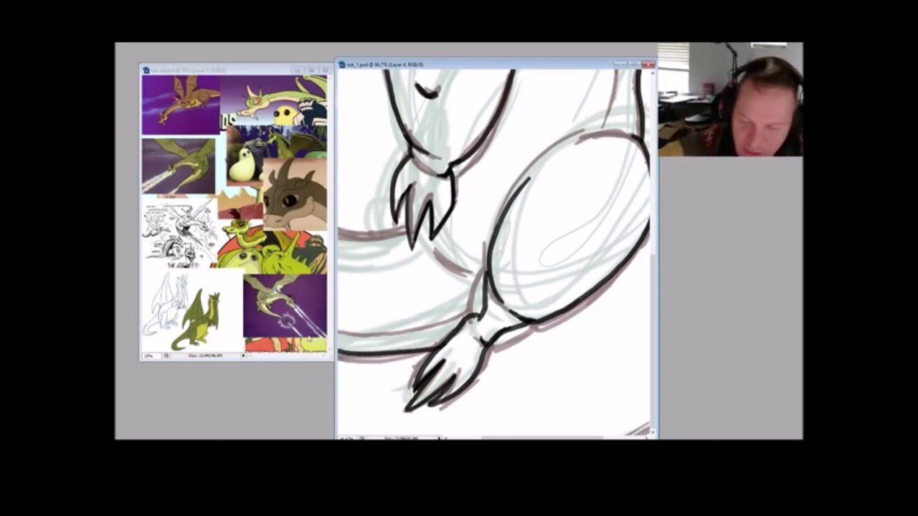
key(ctrl+z)
Step: Ink the lower and upper edges of the tail beside the feet, plus the short body curve between the two feet
drag(446, 343, 338, 356)
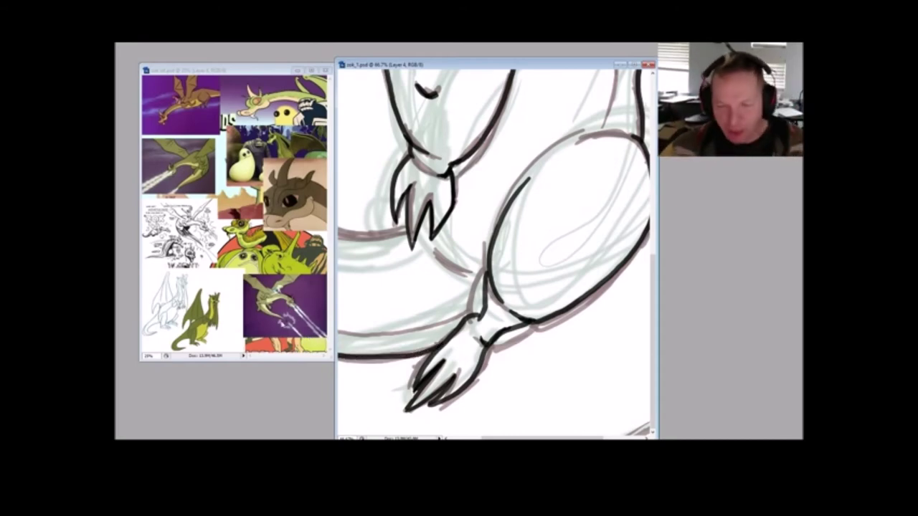
drag(467, 268, 435, 244)
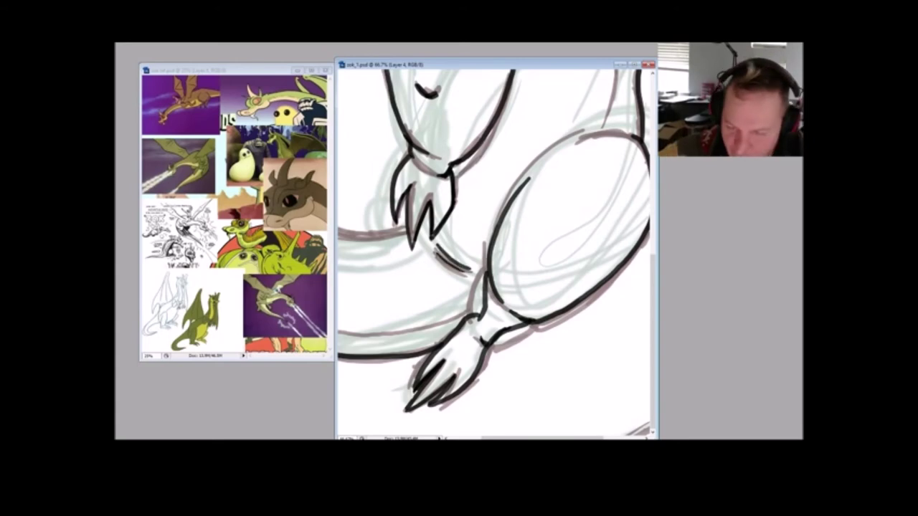
drag(653, 288, 653, 272)
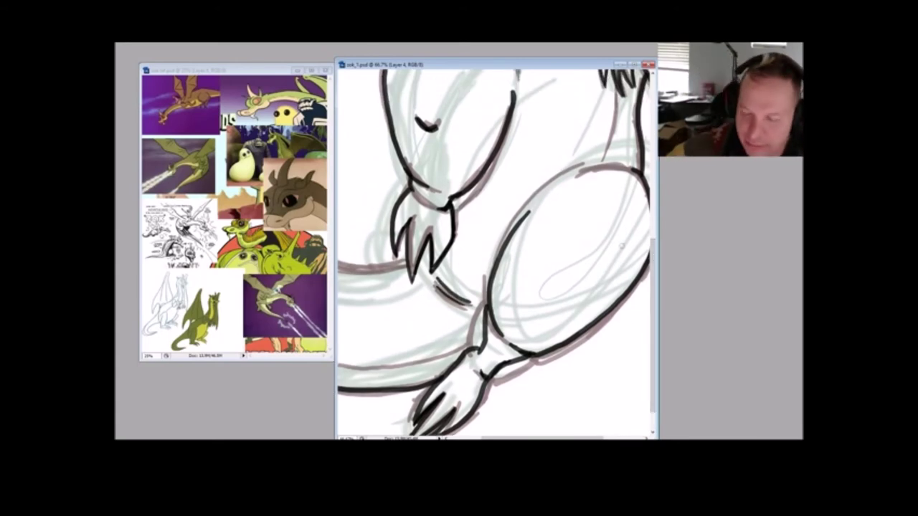
drag(407, 263, 337, 281)
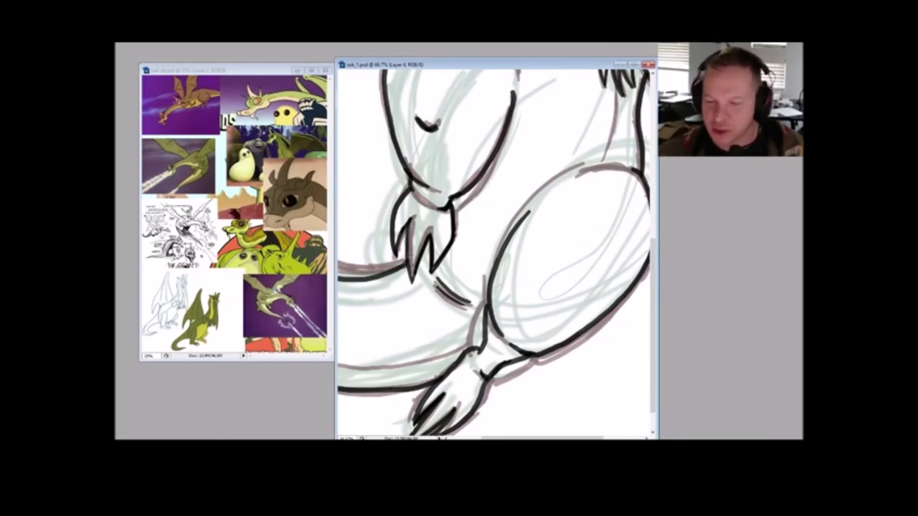
Step: Ink the right side of the torso from the top of the right thigh up toward the shoulder
scroll(495, 255, up, 4)
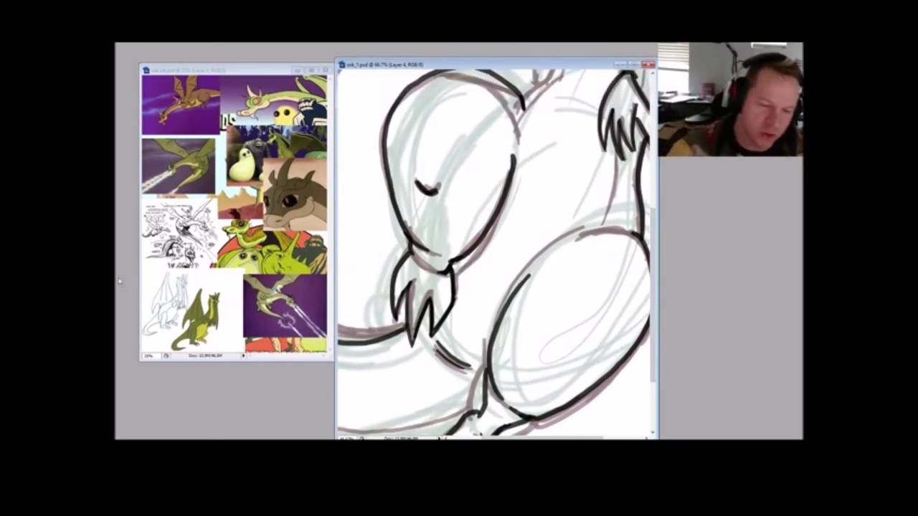
drag(581, 134, 484, 297)
drag(495, 258, 569, 295)
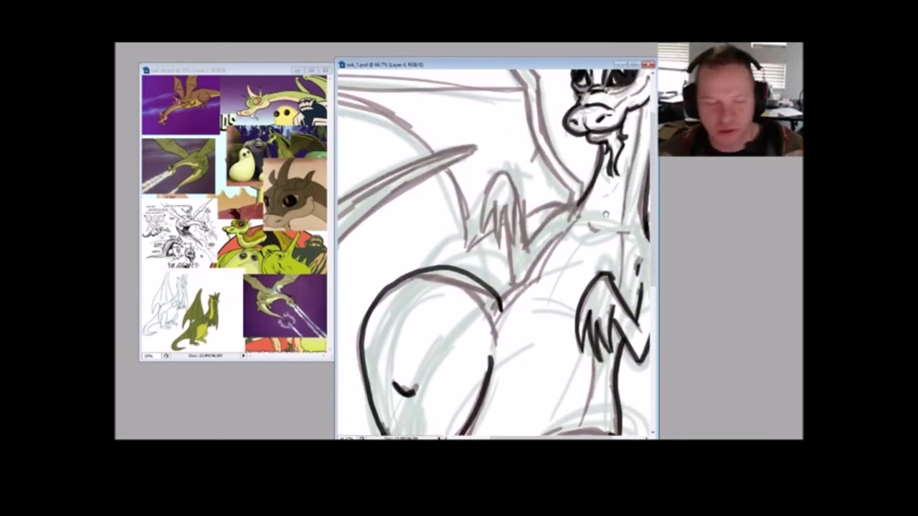
key(ctrl+minus)
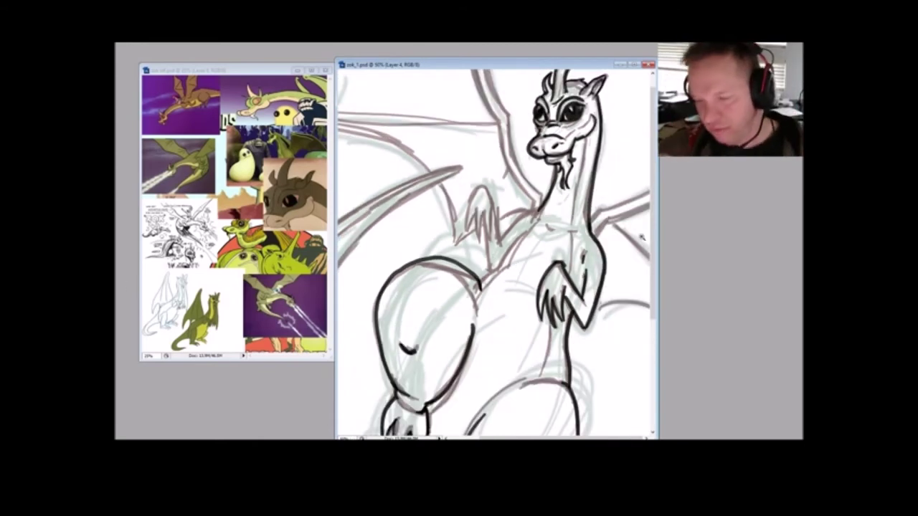
drag(651, 237, 649, 272)
scroll(648, 273, down, 5)
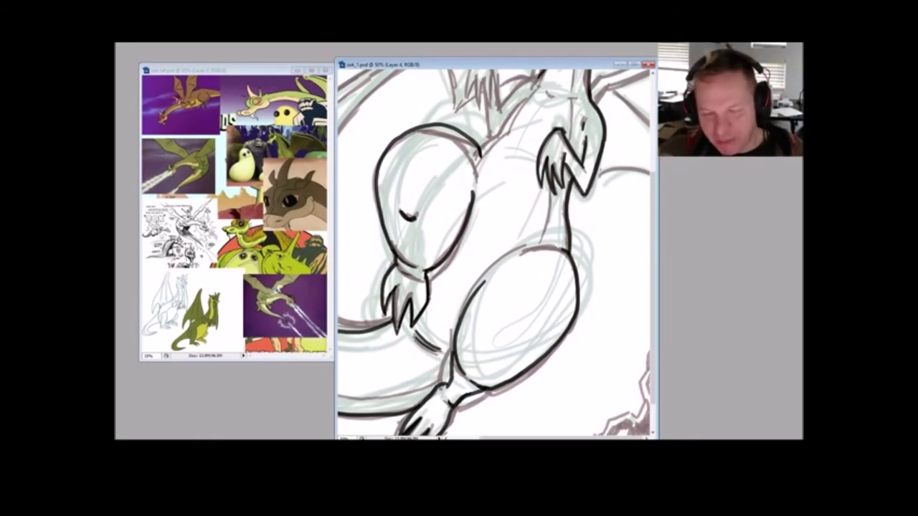
drag(651, 261, 661, 163)
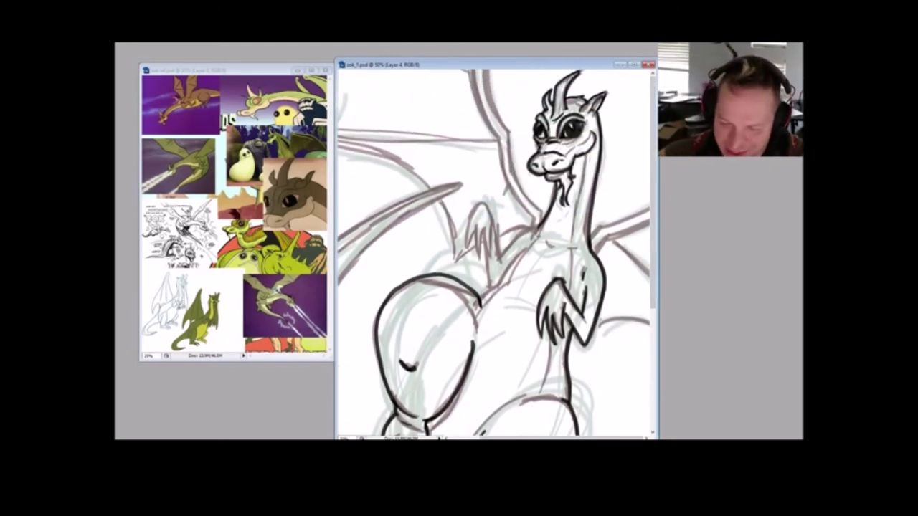
mouse_move(481, 298)
mouse_down()
mouse_move(506, 285)
mouse_move(488, 295)
mouse_move(529, 247)
mouse_up()
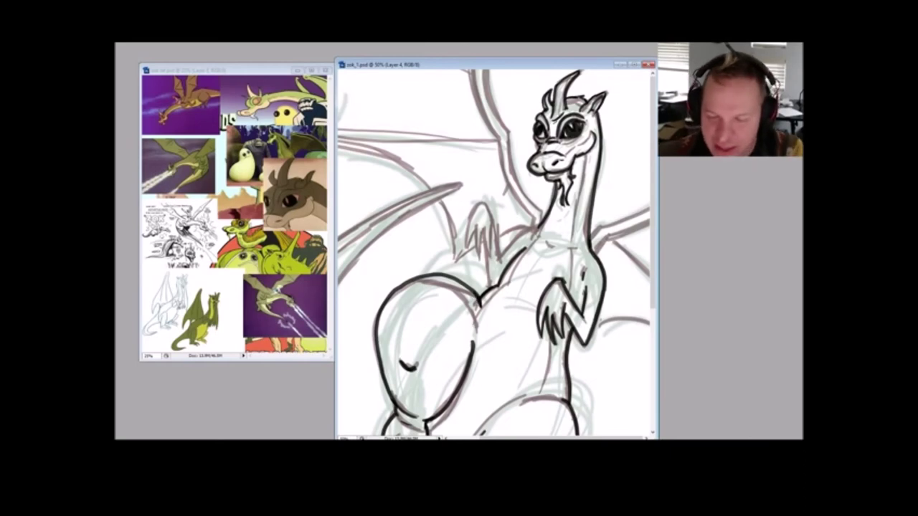
Step: Ink the dragon's raised right arm from elbow to shoulder, including the drooping clawed hand
drag(490, 251, 485, 288)
mouse_move(482, 228)
mouse_down()
mouse_move(477, 262)
mouse_move(465, 256)
mouse_up()
mouse_move(477, 208)
mouse_down()
mouse_move(466, 228)
mouse_move(480, 256)
mouse_up()
drag(492, 222, 486, 258)
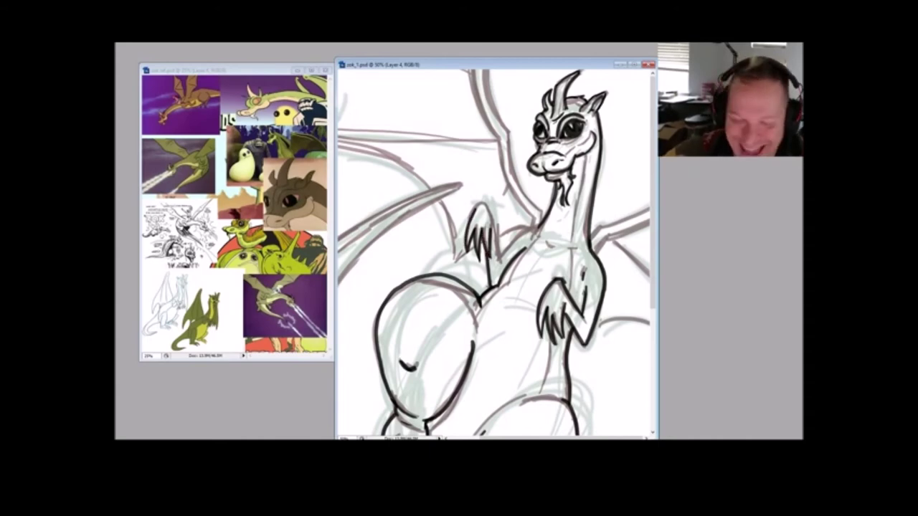
mouse_move(474, 209)
mouse_down()
mouse_move(486, 206)
mouse_move(498, 259)
mouse_up()
mouse_move(501, 222)
mouse_down()
mouse_move(493, 261)
mouse_move(536, 233)
mouse_up()
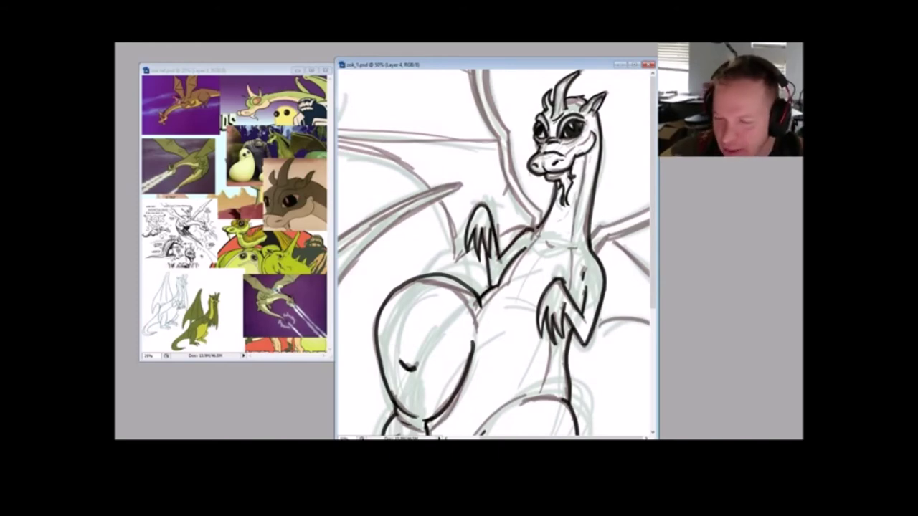
Step: Ink the left wing's arm from the shoulder outward and both edges of the right wing's arm beside the neck
mouse_move(588, 239)
mouse_down()
mouse_move(599, 225)
mouse_move(650, 208)
mouse_up()
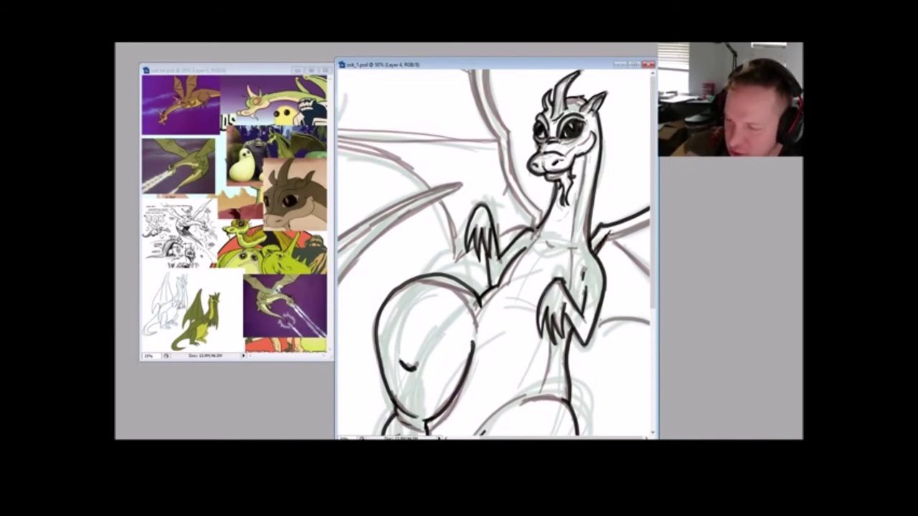
drag(543, 225, 488, 66)
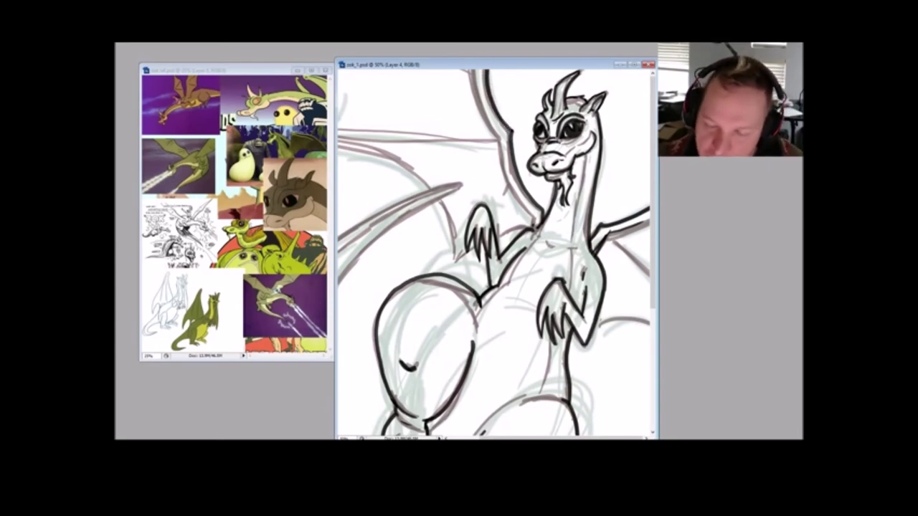
mouse_move(537, 218)
mouse_down()
mouse_move(513, 195)
mouse_move(472, 66)
mouse_up()
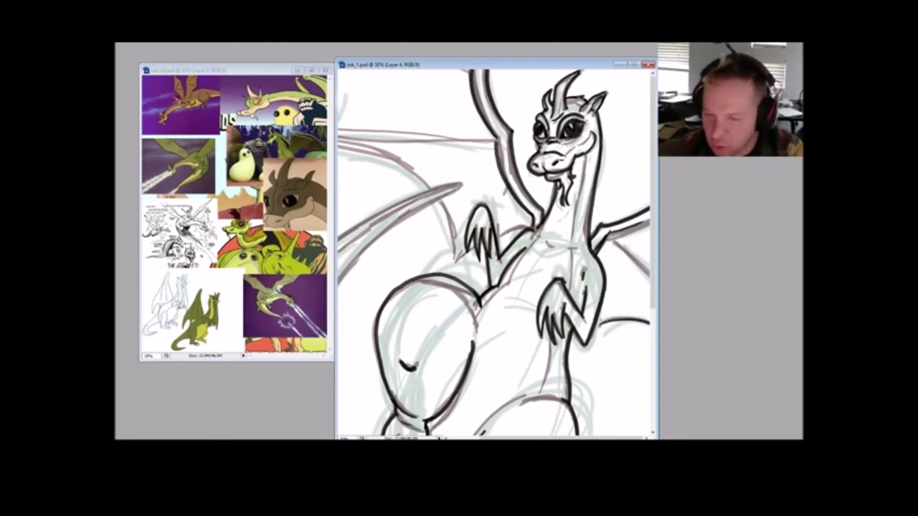
Step: Ink the right wing's lower membrane edge from behind the raised hand and the long strut running outward from the wing joint
drag(455, 262, 527, 227)
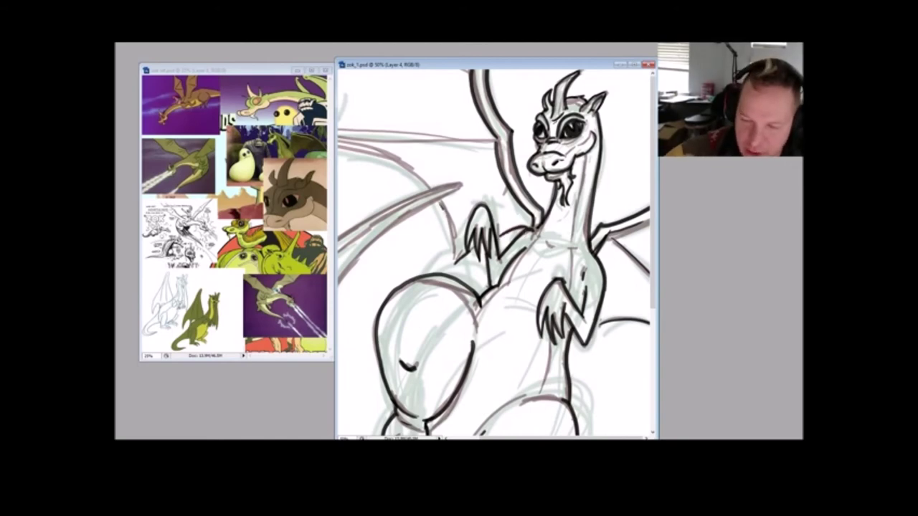
mouse_move(430, 188)
mouse_down()
mouse_move(404, 165)
mouse_move(338, 141)
mouse_up()
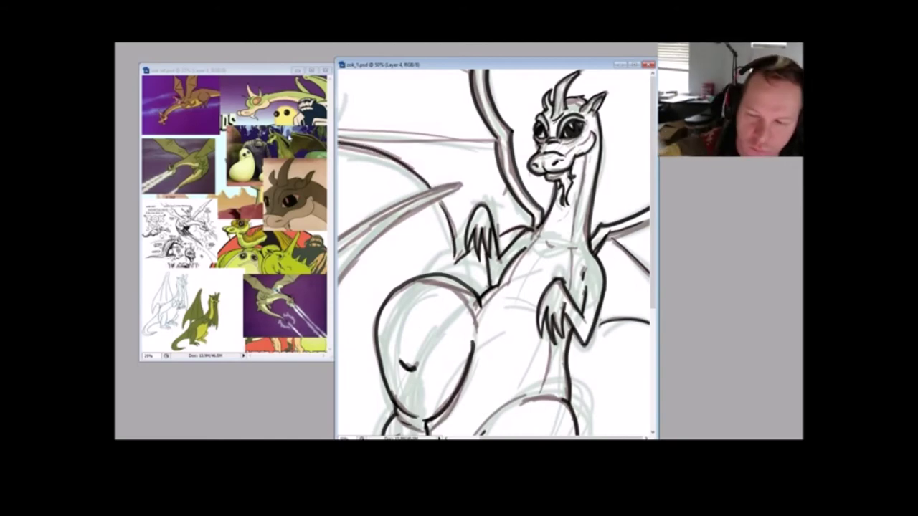
drag(493, 140, 298, 149)
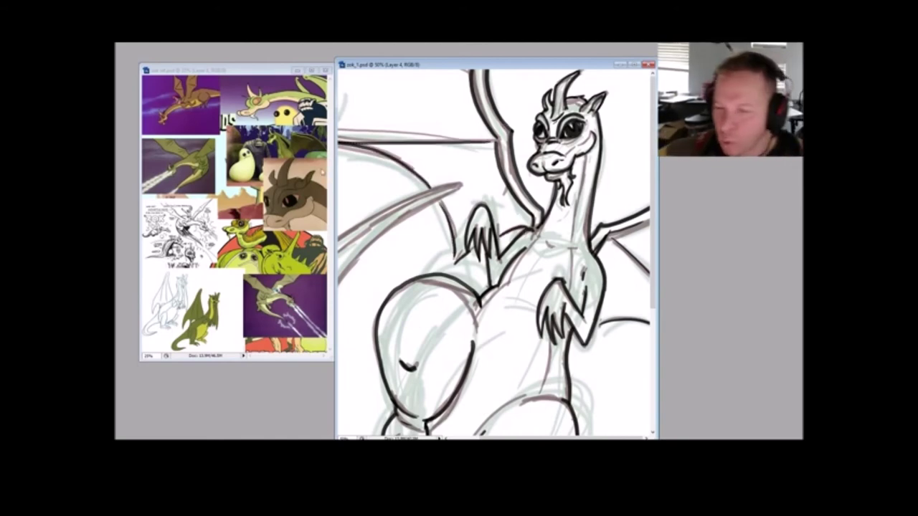
key(ctrl+z)
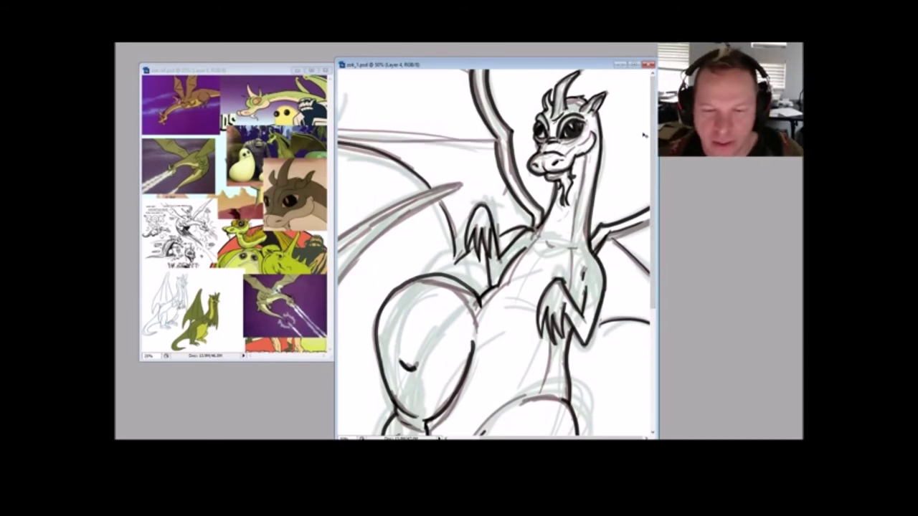
mouse_move(494, 140)
mouse_down()
mouse_move(338, 141)
mouse_move(347, 58)
mouse_up()
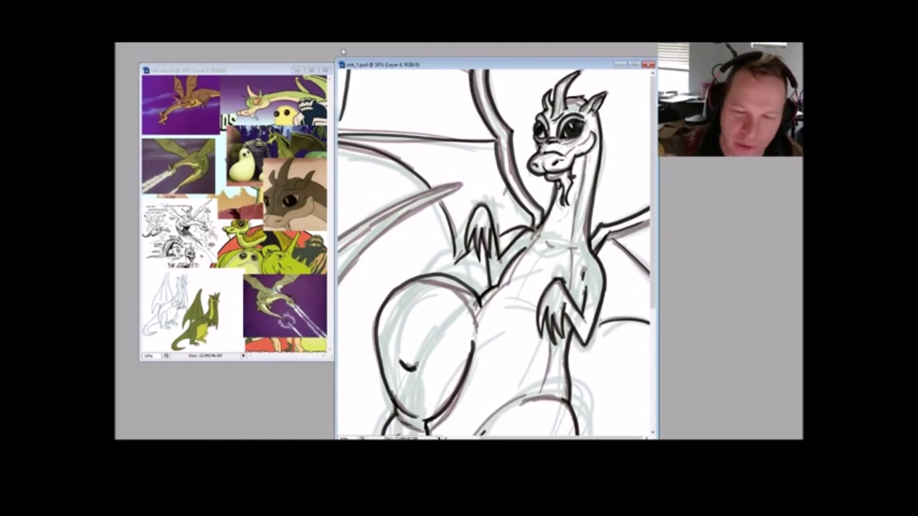
Step: Ink the pointed tail tip and the curved edges of the tail running down from it
scroll(495, 251, down, 2)
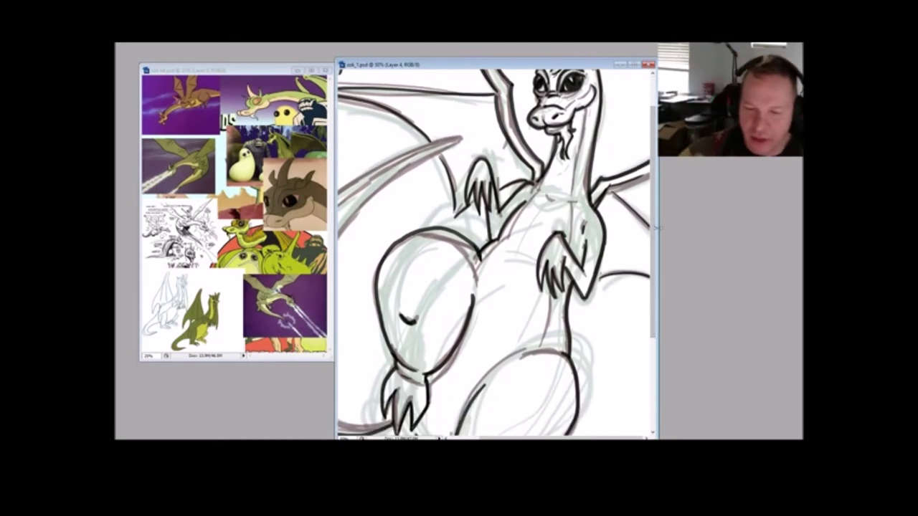
mouse_move(338, 191)
mouse_down()
mouse_move(460, 138)
mouse_move(378, 191)
mouse_move(338, 248)
mouse_up()
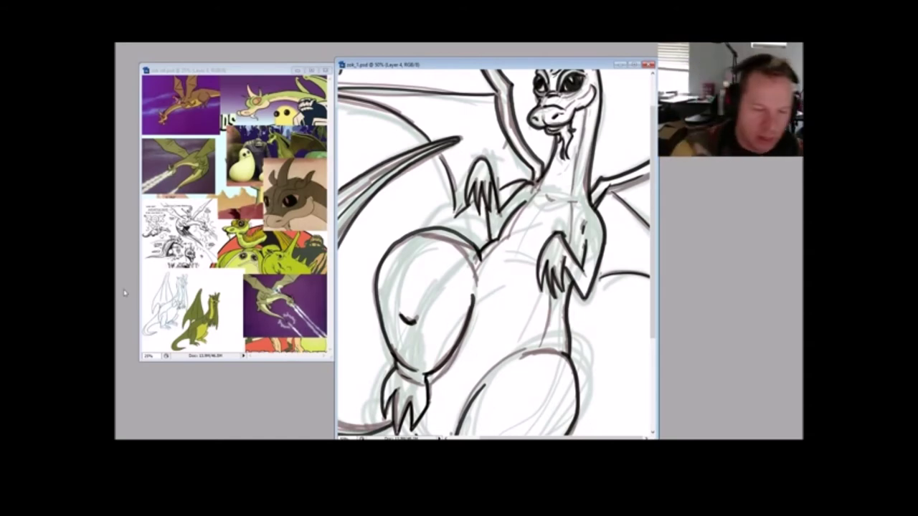
Step: Reduce the opacity of the rough green sketch on Layer 2 beneath the line work
key(ctrl+minus)
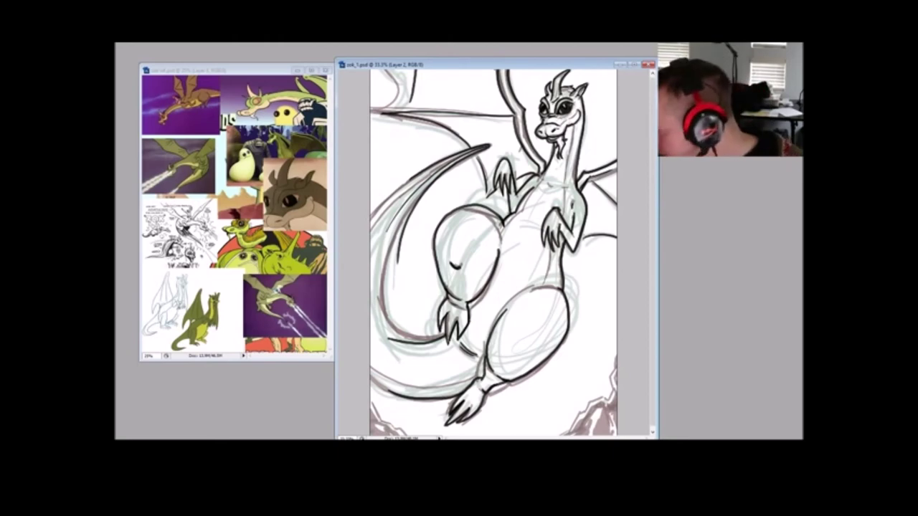
key(5)
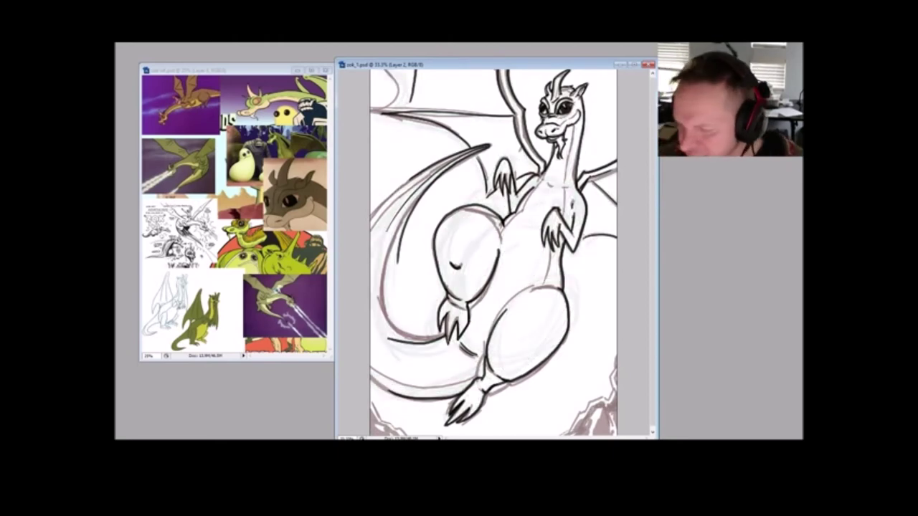
Step: Fade the remaining rough sketch beneath the line work to 50% opacity
key(alt+Tab)
key(Return)
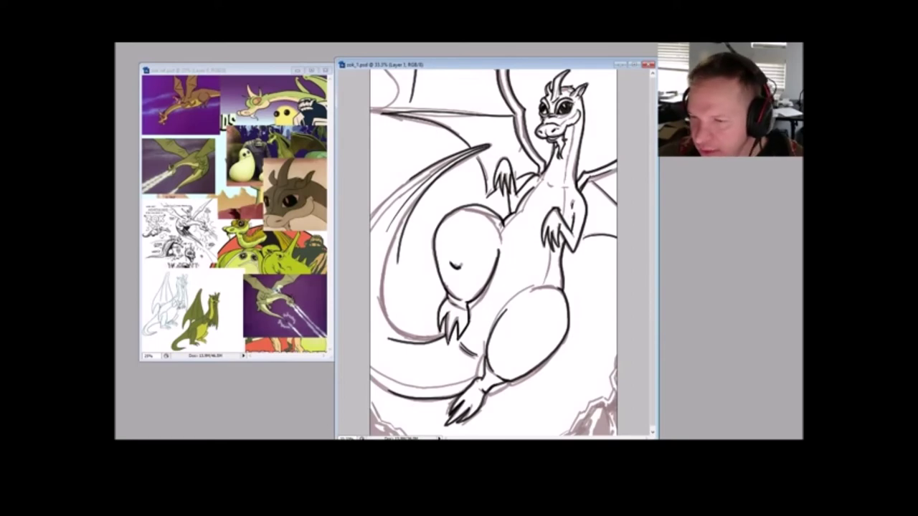
key(5)
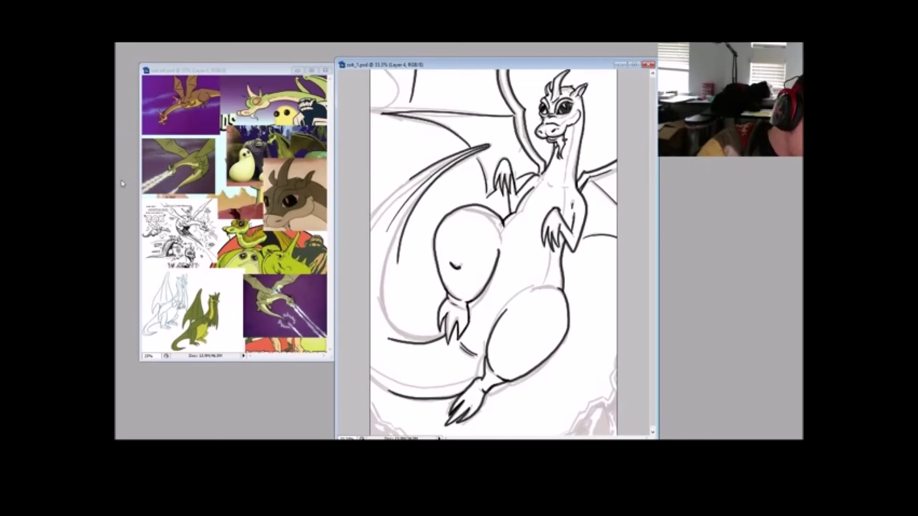
Step: Erase the misplaced wing line near the canvas's upper-left corner and ink the membrane's curved outer edge over the sketch there
drag(411, 102, 415, 67)
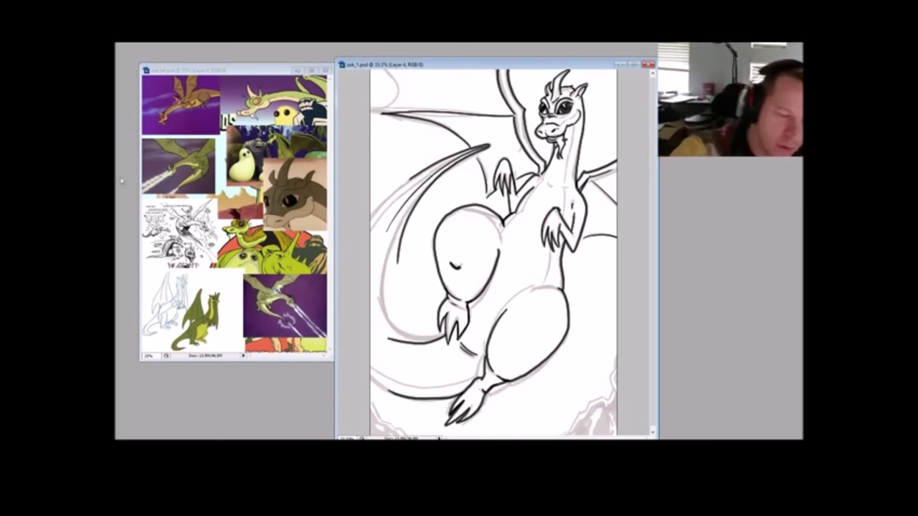
mouse_move(385, 114)
mouse_down()
mouse_move(399, 91)
mouse_move(390, 69)
mouse_up()
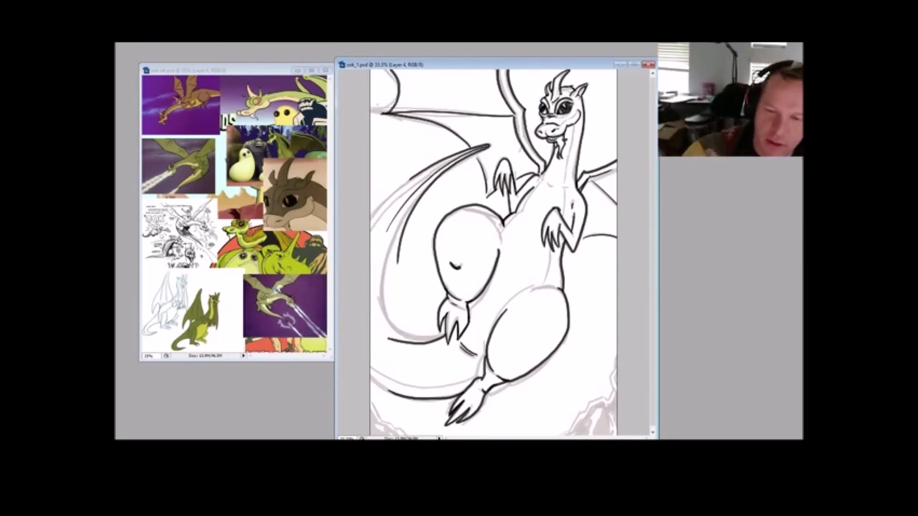
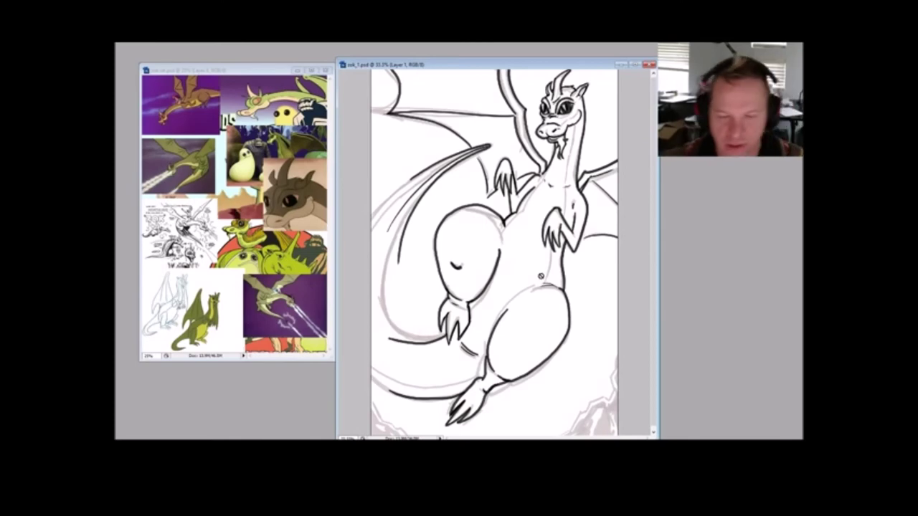
Step: Paint olive green inside the lower foot and ankle and along the tail's lower edge, beneath the line work
key(alt+Tab)
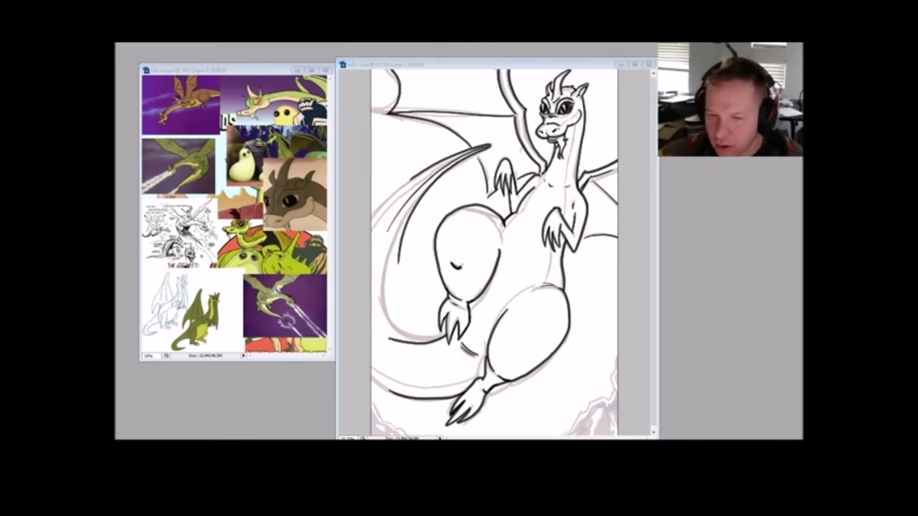
click(488, 178)
drag(494, 370, 478, 396)
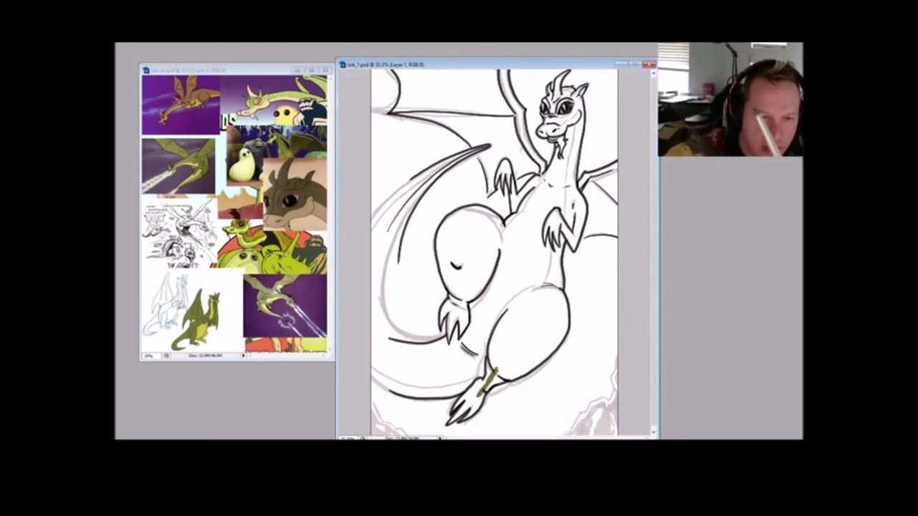
mouse_move(477, 399)
mouse_down()
mouse_move(466, 419)
mouse_move(514, 373)
mouse_move(508, 379)
mouse_up()
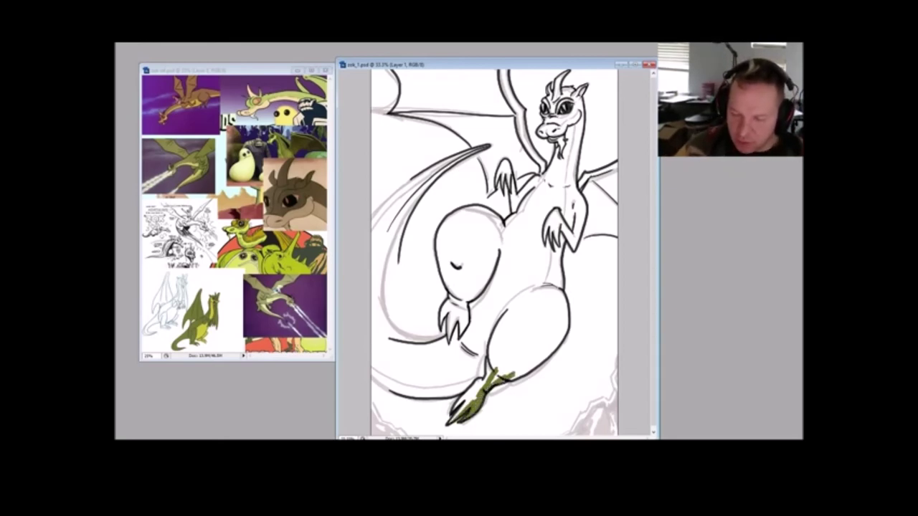
mouse_move(460, 413)
mouse_down()
mouse_move(454, 421)
mouse_move(485, 379)
mouse_move(441, 396)
mouse_move(402, 395)
mouse_move(370, 367)
mouse_up()
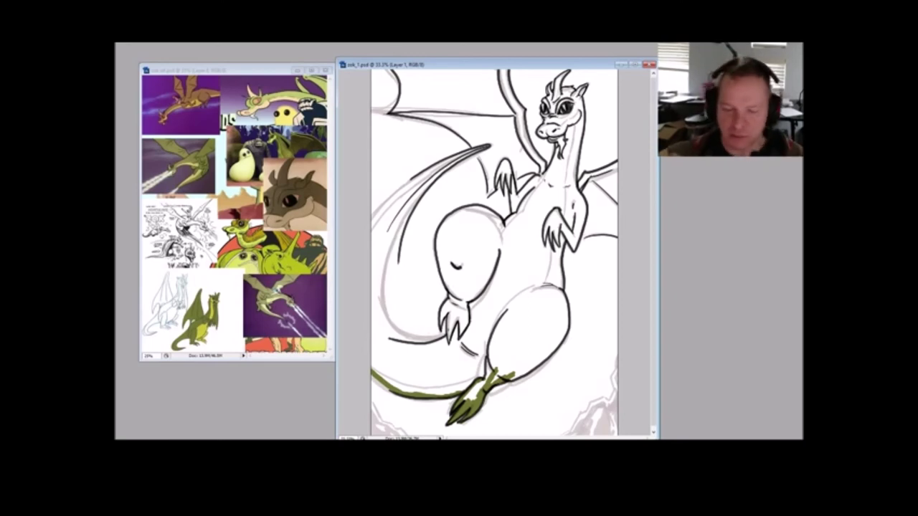
Step: Paint olive green along the tail's inner curve, up its outer edge and into the pointed tip
mouse_move(446, 335)
mouse_down()
mouse_move(409, 341)
mouse_move(387, 311)
mouse_move(387, 264)
mouse_move(432, 179)
mouse_move(375, 217)
mouse_up()
drag(422, 174, 371, 222)
mouse_move(400, 192)
mouse_down()
mouse_move(372, 230)
mouse_move(465, 154)
mouse_move(425, 179)
mouse_move(486, 147)
mouse_up()
drag(422, 179, 370, 227)
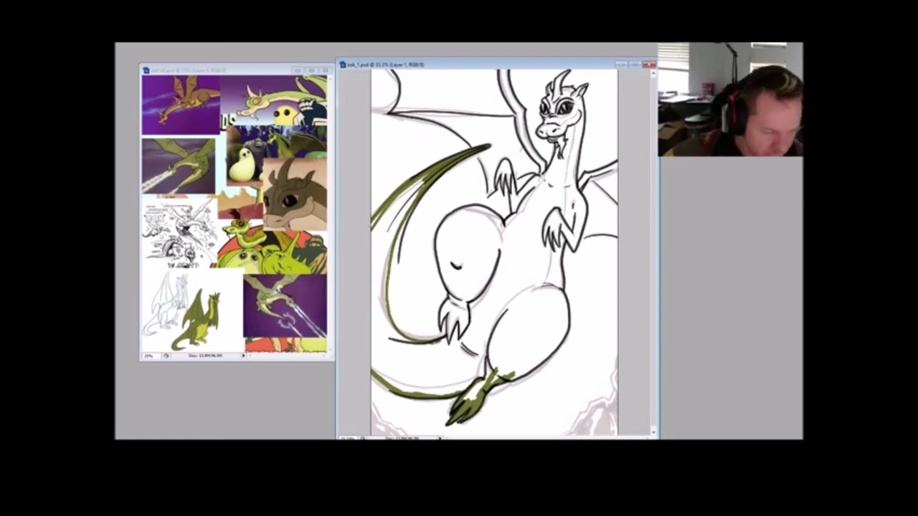
Step: Paint olive green into the upper foot, around the raised thigh's outer edge and up the raised hand
mouse_move(440, 343)
mouse_down()
mouse_move(453, 331)
mouse_move(448, 314)
mouse_up()
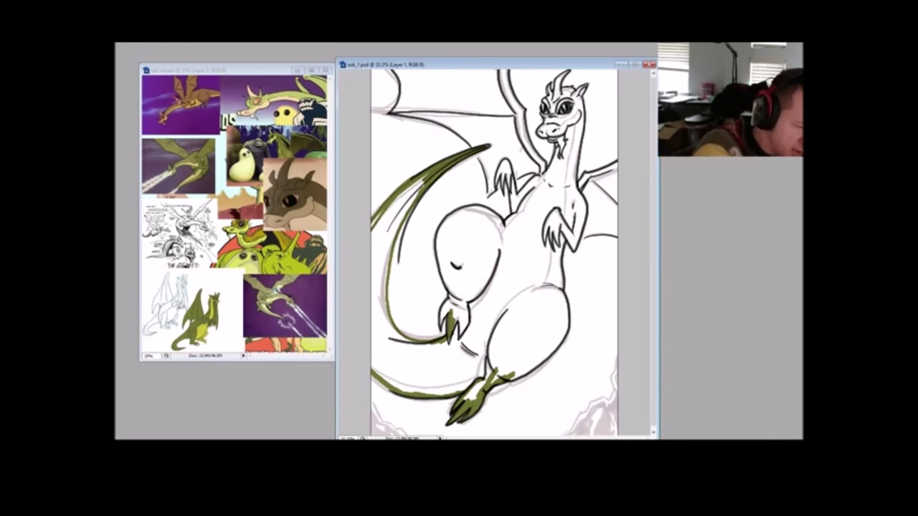
mouse_move(442, 323)
mouse_down()
mouse_move(451, 296)
mouse_move(436, 239)
mouse_up()
mouse_move(441, 280)
mouse_down()
mouse_move(439, 220)
mouse_move(486, 208)
mouse_move(503, 228)
mouse_move(477, 208)
mouse_move(524, 208)
mouse_move(504, 167)
mouse_up()
mouse_move(502, 187)
mouse_down()
mouse_move(500, 167)
mouse_move(495, 179)
mouse_move(506, 159)
mouse_up()
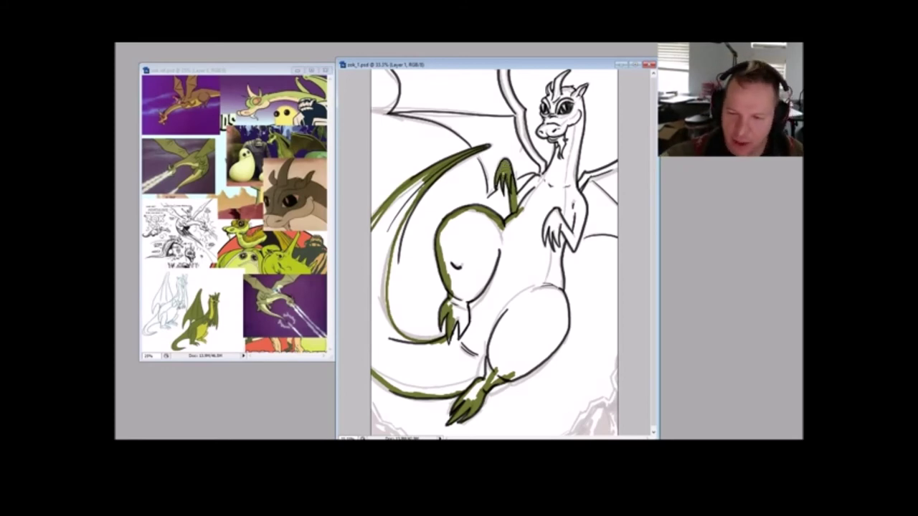
Step: Paint olive green on the shoulder behind the raised hand and along the scalloped membrane edge of the larger wing
drag(501, 195, 493, 185)
mouse_move(515, 178)
mouse_down()
mouse_move(532, 165)
mouse_move(544, 169)
mouse_up()
mouse_move(489, 195)
mouse_down()
mouse_move(478, 152)
mouse_move(449, 125)
mouse_move(463, 134)
mouse_up()
mouse_move(397, 114)
mouse_down()
mouse_move(450, 128)
mouse_move(401, 106)
mouse_move(401, 74)
mouse_move(391, 66)
mouse_up()
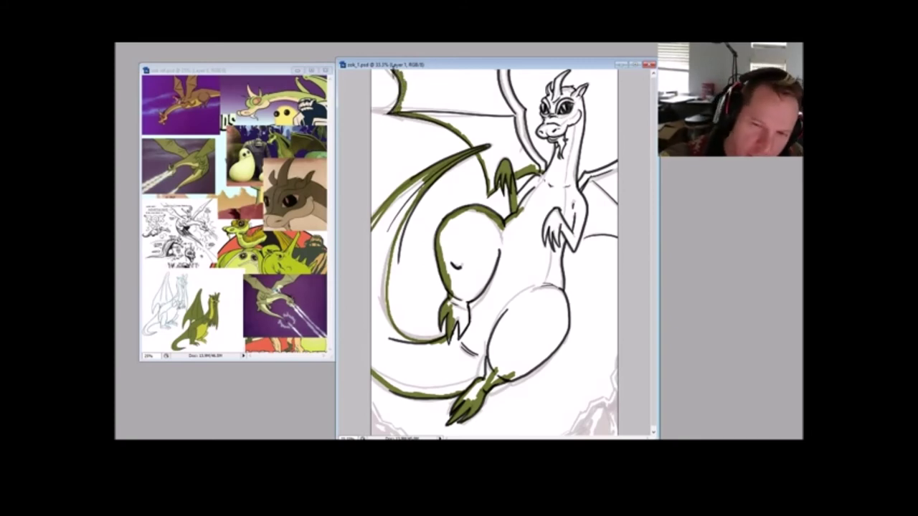
Step: Paint olive green along the larger wing's arm, the front of the neck and the adjoining upper arm and shoulder
drag(550, 174, 510, 89)
drag(510, 89, 507, 69)
drag(548, 176, 557, 157)
drag(552, 169, 559, 143)
drag(553, 164, 519, 197)
mouse_move(519, 197)
mouse_down()
mouse_move(537, 179)
mouse_move(519, 205)
mouse_move(536, 182)
mouse_up()
mouse_move(537, 182)
mouse_down()
mouse_move(522, 208)
mouse_move(544, 179)
mouse_up()
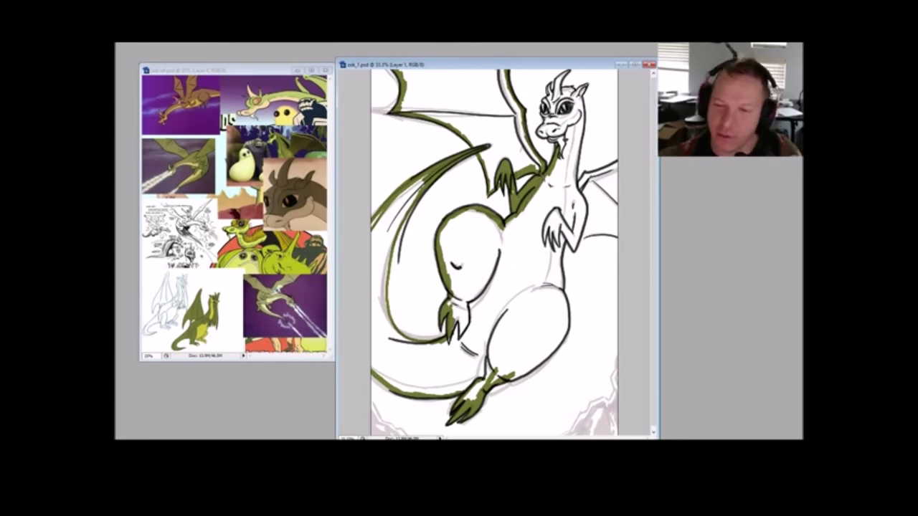
Step: Paint olive green around the face and horns, down the back of the neck and out along the smaller wing's arm
mouse_move(556, 147)
mouse_down()
mouse_move(540, 129)
mouse_move(548, 83)
mouse_move(558, 87)
mouse_move(551, 90)
mouse_move(568, 69)
mouse_move(558, 86)
mouse_move(589, 83)
mouse_up()
drag(583, 98, 586, 89)
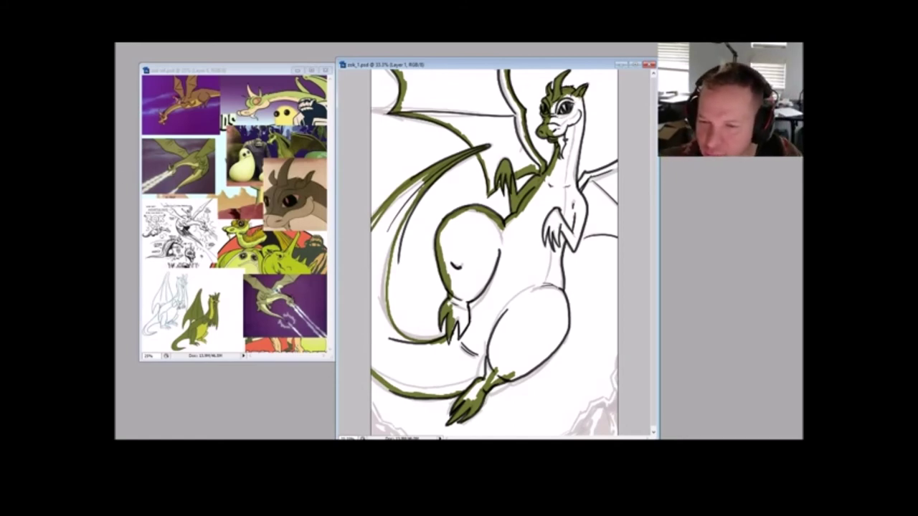
mouse_move(570, 95)
mouse_down()
mouse_move(582, 109)
mouse_move(576, 167)
mouse_up()
mouse_move(576, 155)
mouse_down()
mouse_move(578, 198)
mouse_move(585, 176)
mouse_move(580, 189)
mouse_move(620, 162)
mouse_up()
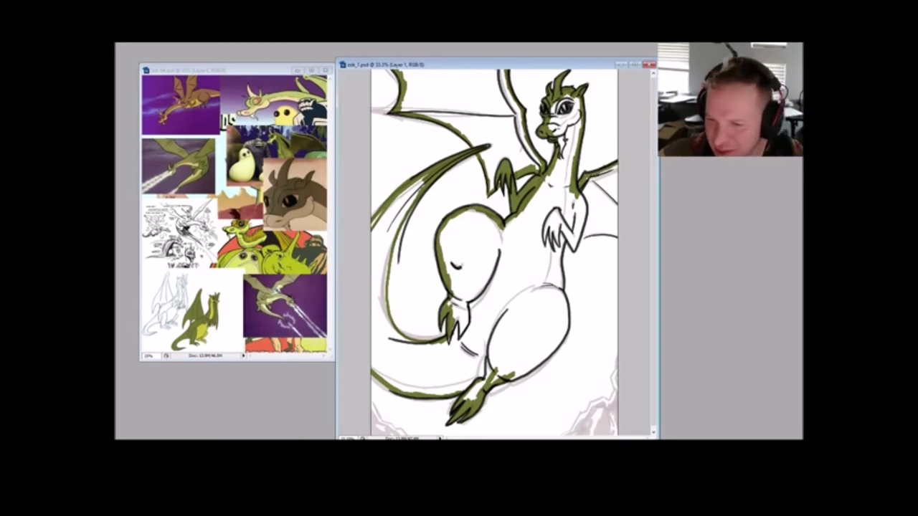
Step: Close the green outline along the lower thigh, back and smaller wing, and fill the body and both wings with olive green
mouse_move(510, 379)
mouse_down()
mouse_move(560, 343)
mouse_move(568, 324)
mouse_move(564, 229)
mouse_move(575, 248)
mouse_move(584, 222)
mouse_move(590, 235)
mouse_move(617, 236)
mouse_up()
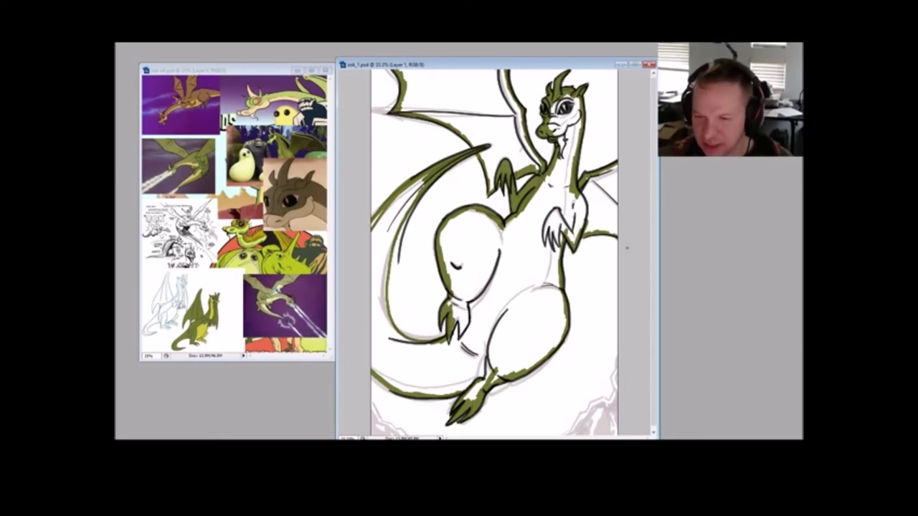
click(522, 286)
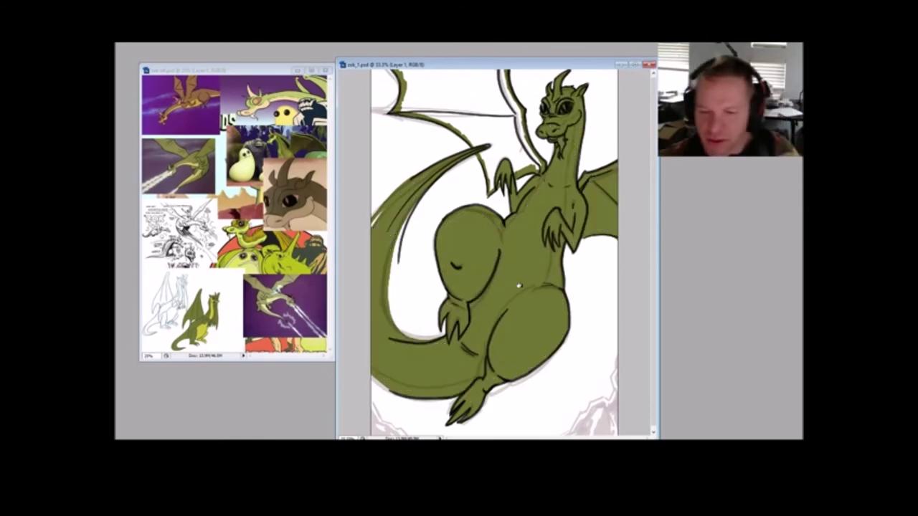
click(476, 109)
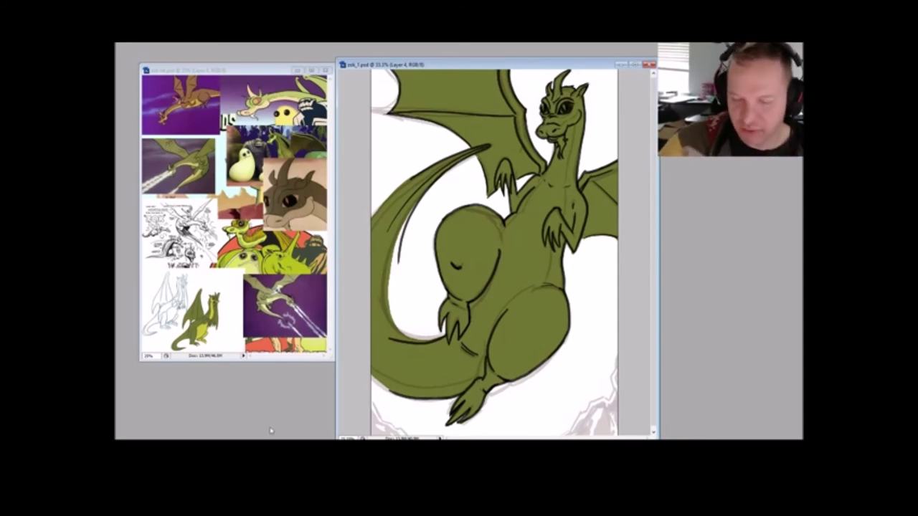
Step: Re-ink the tail's inner and outer edges in black on Layer 4 and clean up the stray line beside the inner curve
mouse_move(445, 337)
mouse_down()
mouse_move(409, 336)
mouse_move(387, 297)
mouse_move(388, 261)
mouse_move(423, 194)
mouse_up()
mouse_move(398, 240)
mouse_down()
mouse_move(437, 183)
mouse_move(415, 179)
mouse_move(371, 217)
mouse_up()
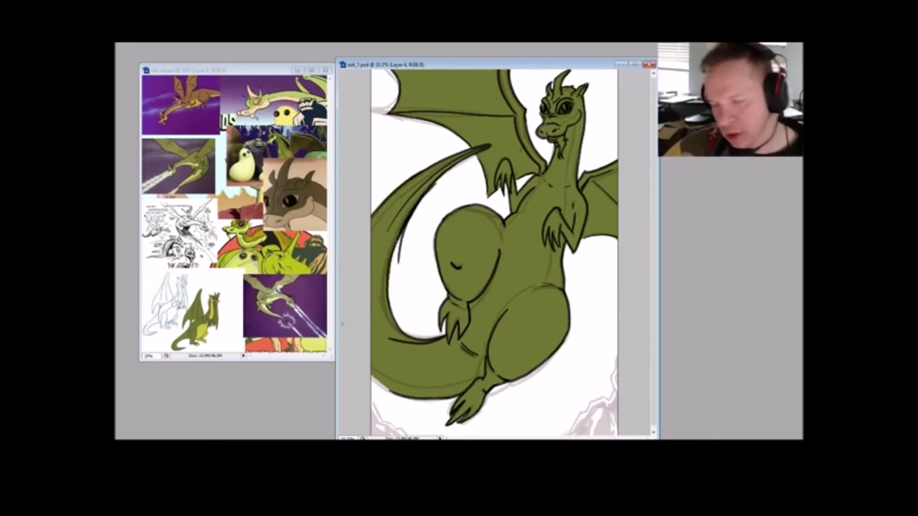
key(ctrl+z)
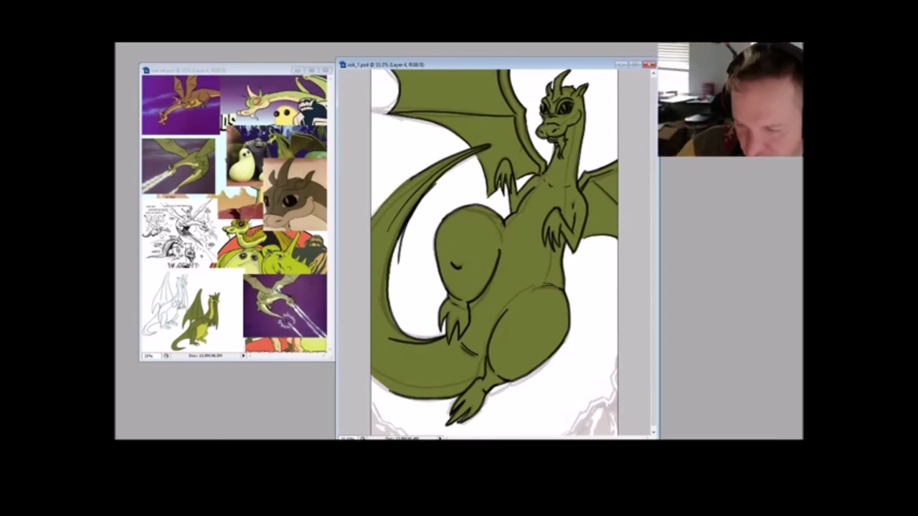
drag(420, 172, 371, 218)
key(ctrl+z)
drag(429, 168, 371, 213)
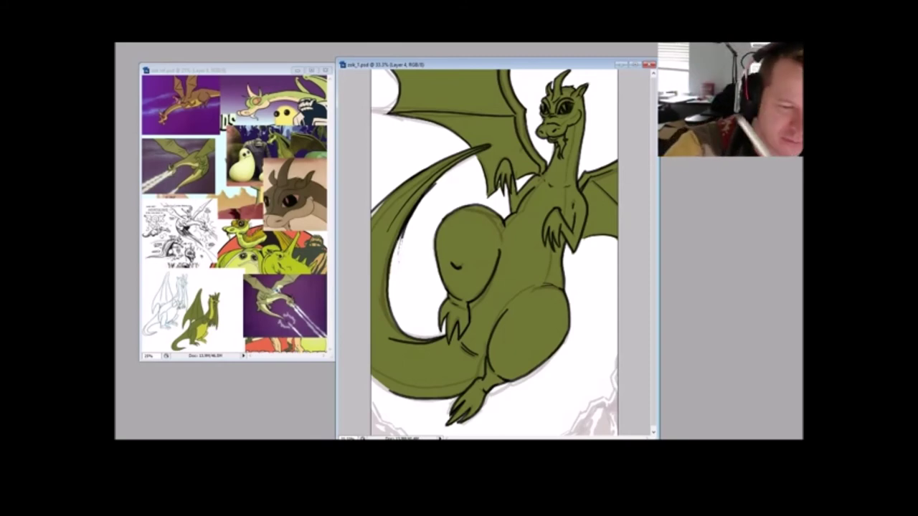
drag(403, 240, 437, 182)
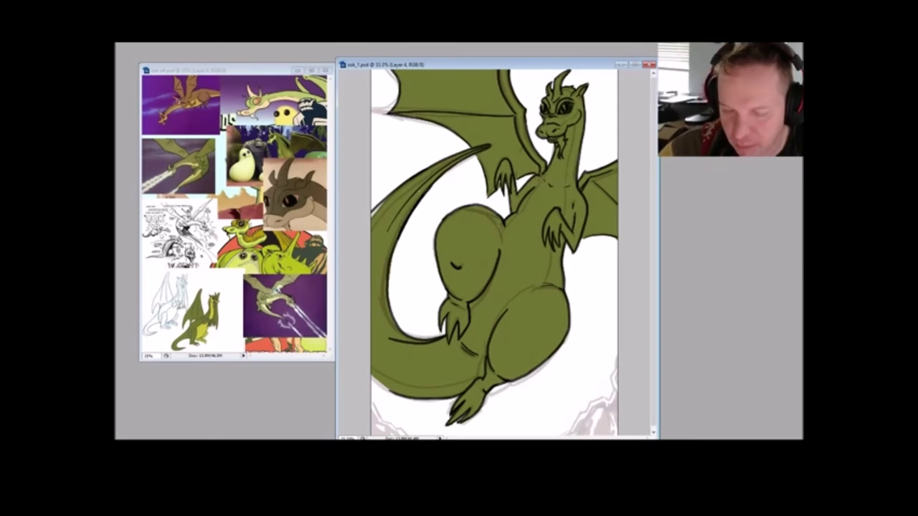
Step: Trim the stray line at the bend of the tail's inner curve and ink a contour line along the inside of the tail
drag(388, 338, 416, 348)
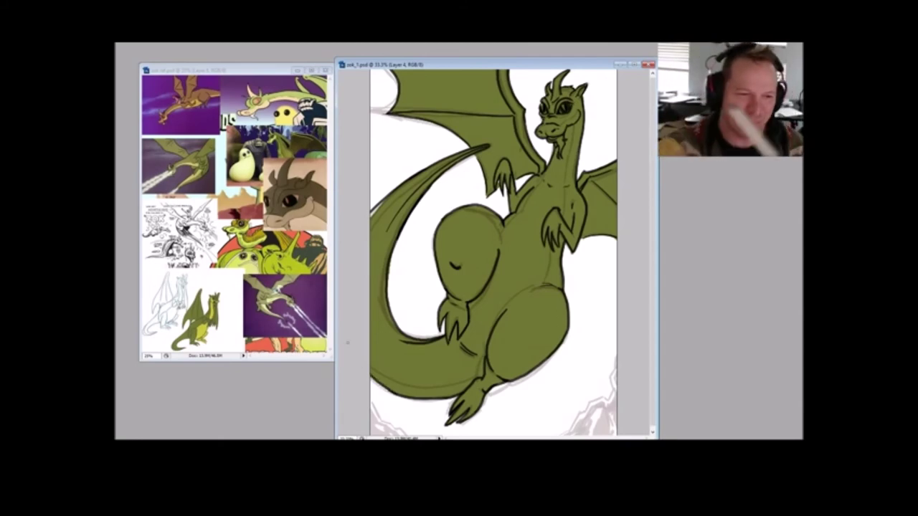
drag(389, 332, 372, 259)
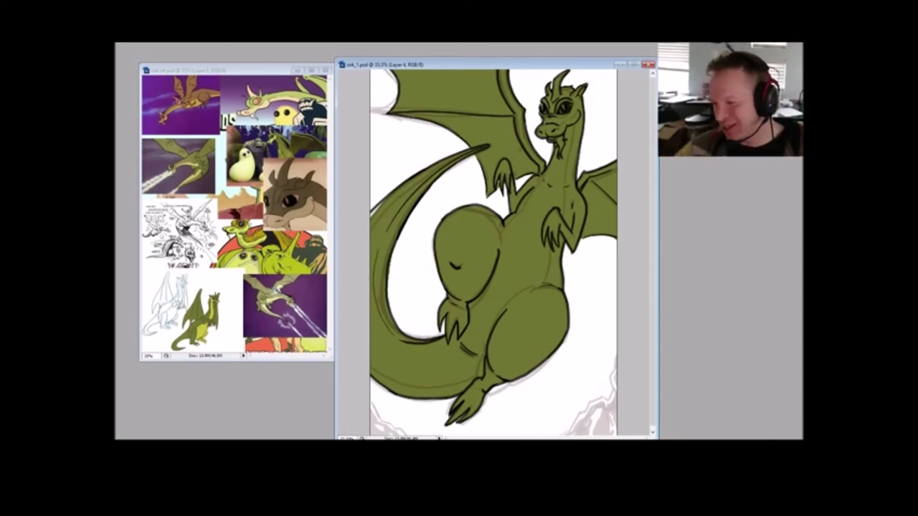
key(ctrl+z)
mouse_move(393, 335)
mouse_down()
mouse_move(371, 294)
mouse_move(373, 235)
mouse_up()
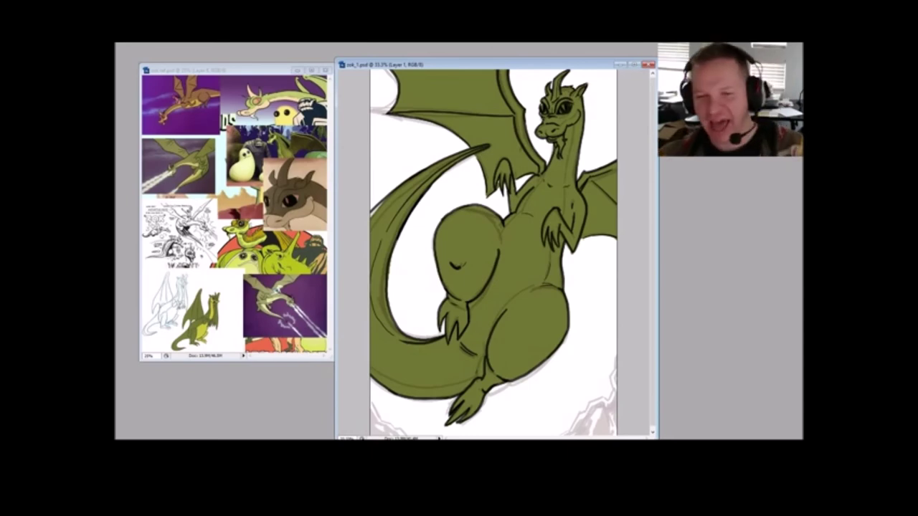
Step: Restrict painting to the green dragon shape and outline the underside in yellow along the neck, chest and belly
key(ctrl+minus)
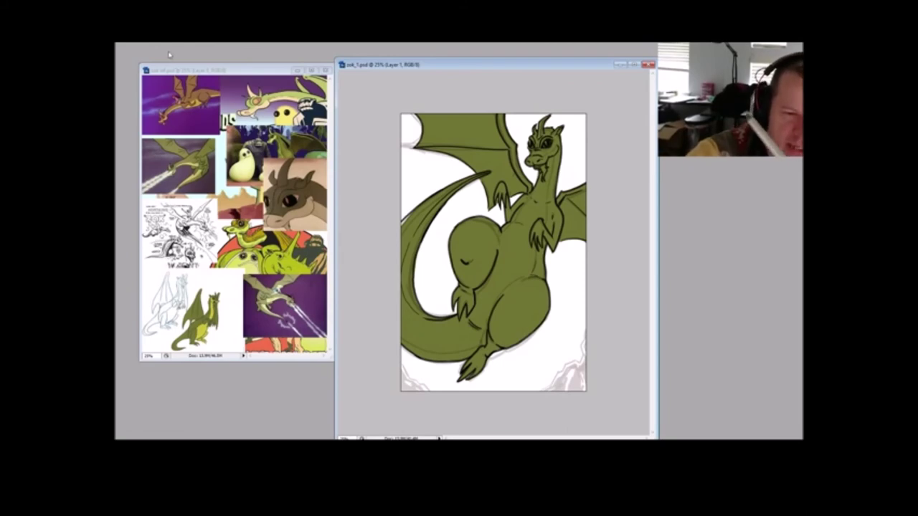
key(ctrl+shift+d)
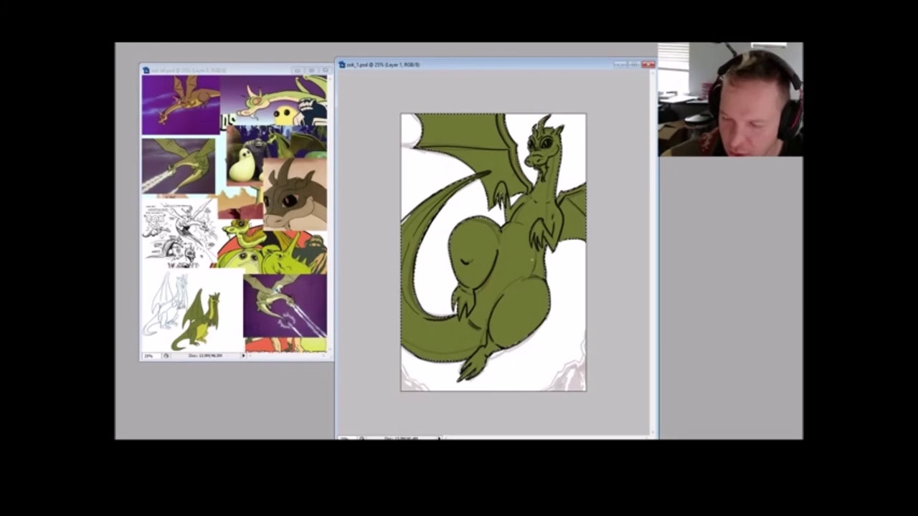
mouse_move(533, 274)
mouse_down()
mouse_move(534, 219)
mouse_move(547, 202)
mouse_move(553, 159)
mouse_up()
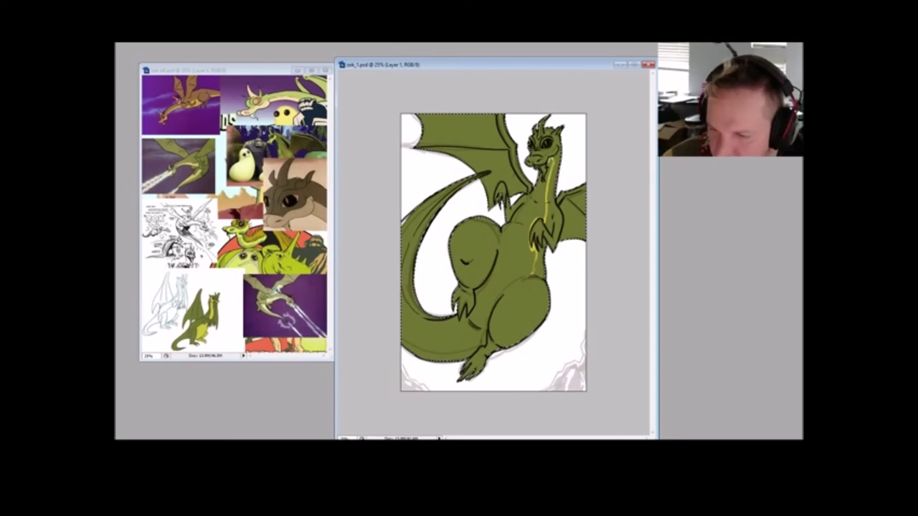
drag(503, 232, 519, 201)
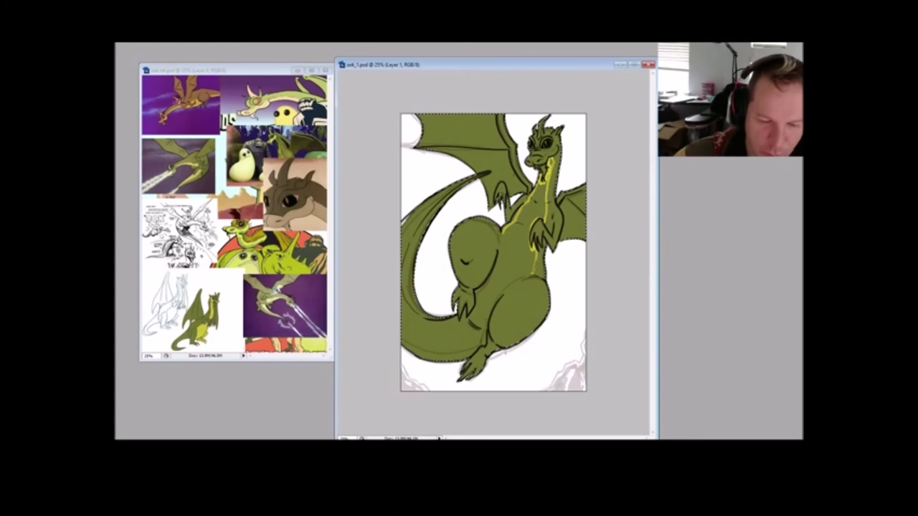
Step: Finish the yellow boundary around the legs and tail, fill the belly and tail underside with yellow, and deselect
drag(486, 342, 459, 353)
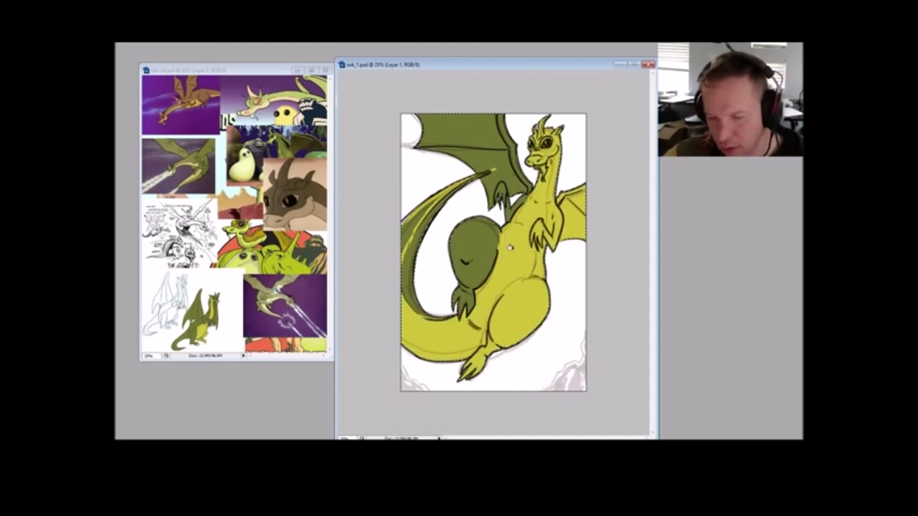
key(ctrl+z)
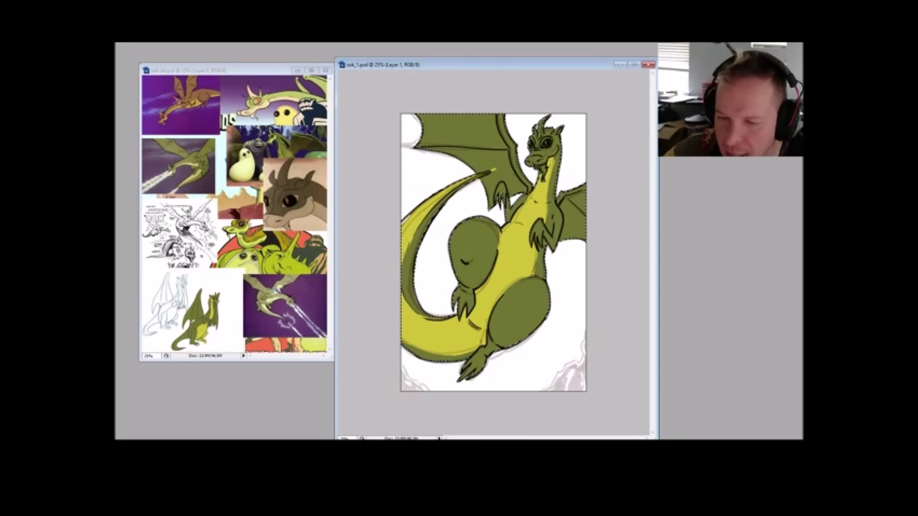
key(ctrl+d)
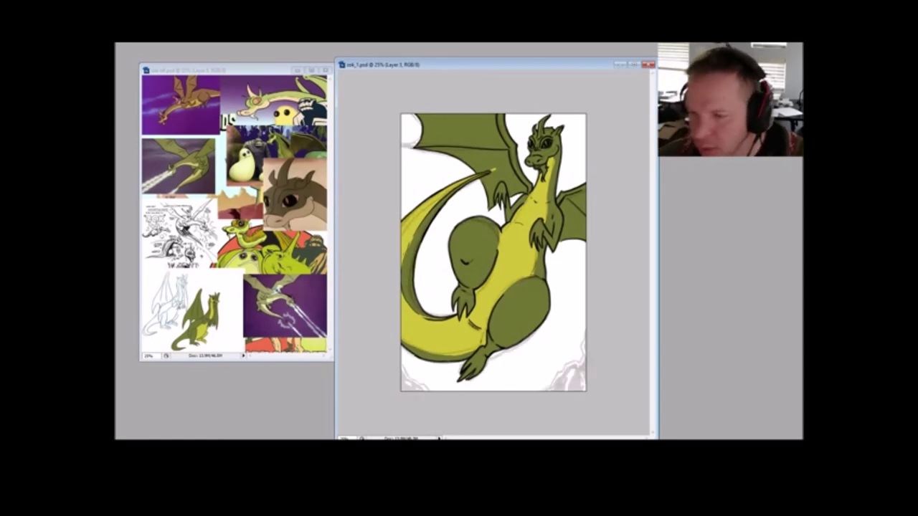
Step: Clear everything on the rock sketch layer except the rocks in the two lower corners of the canvas, and deselect
mouse_move(578, 322)
mouse_down()
mouse_move(475, 393)
mouse_move(390, 352)
mouse_move(637, 390)
mouse_up()
key(ctrl+d)
mouse_move(607, 332)
mouse_down()
mouse_move(537, 401)
mouse_move(595, 307)
mouse_up()
drag(468, 408, 433, 375)
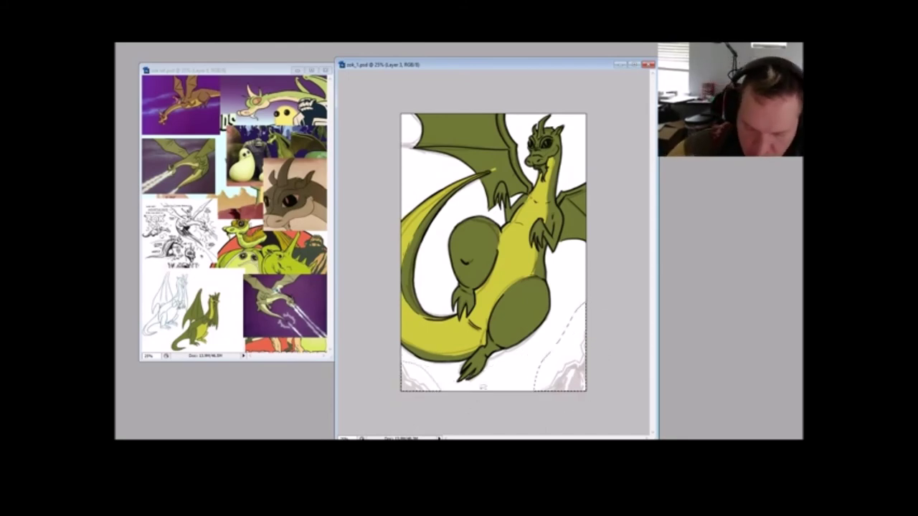
key(ctrl+shift+i)
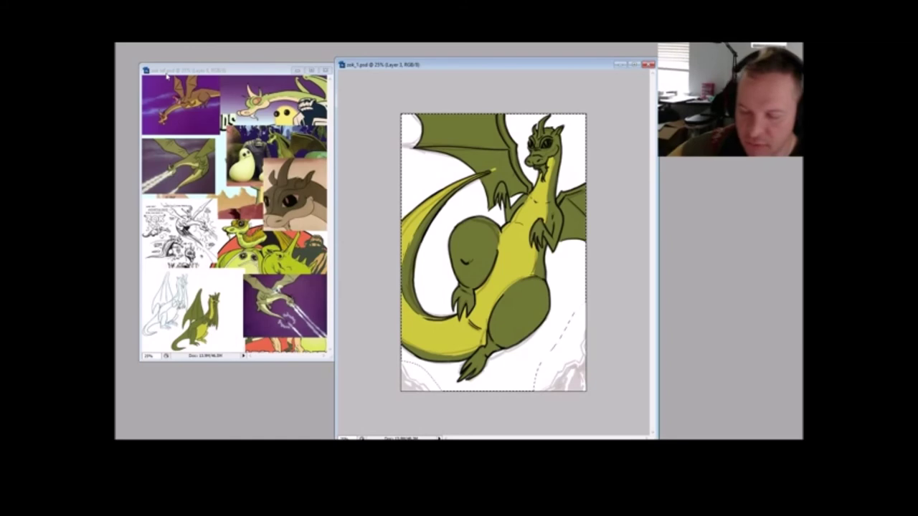
key(Delete)
key(ctrl+d)
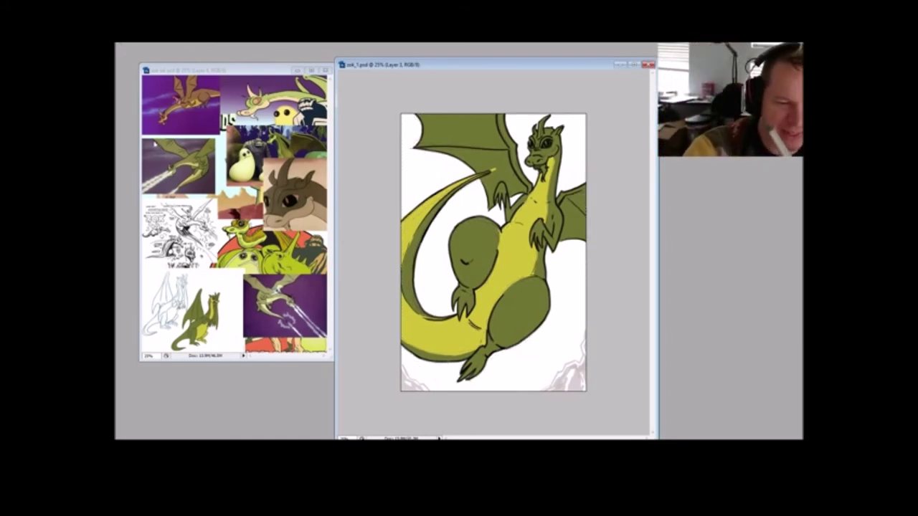
Step: Save the drawing as a new version named zok_2.psd
key(alt+Tab)
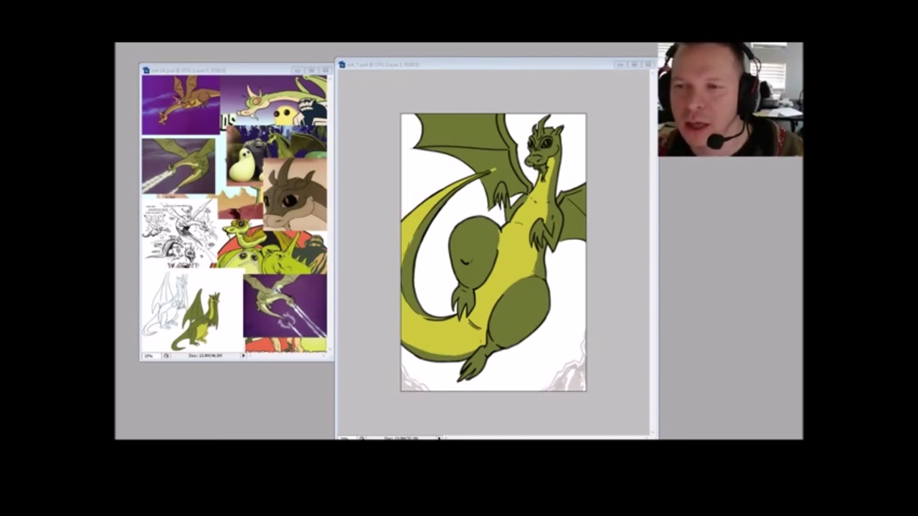
click(733, 380)
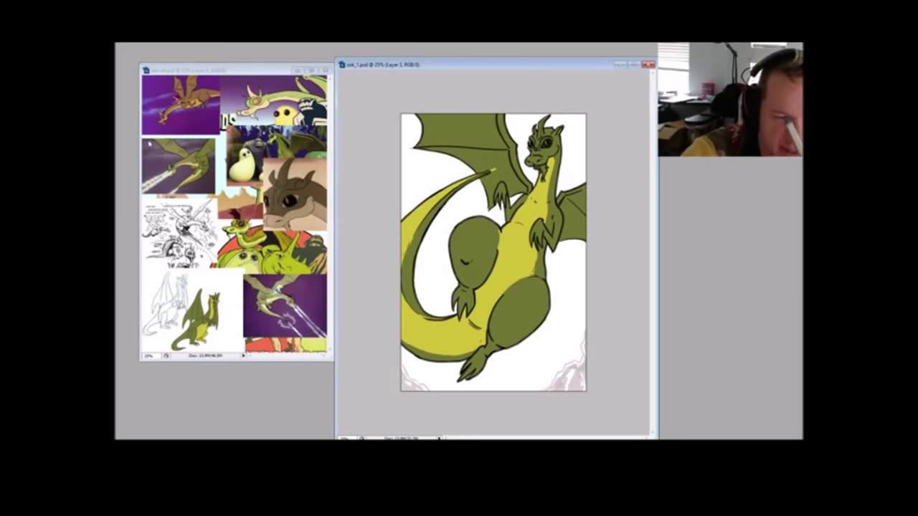
key(alt+Tab)
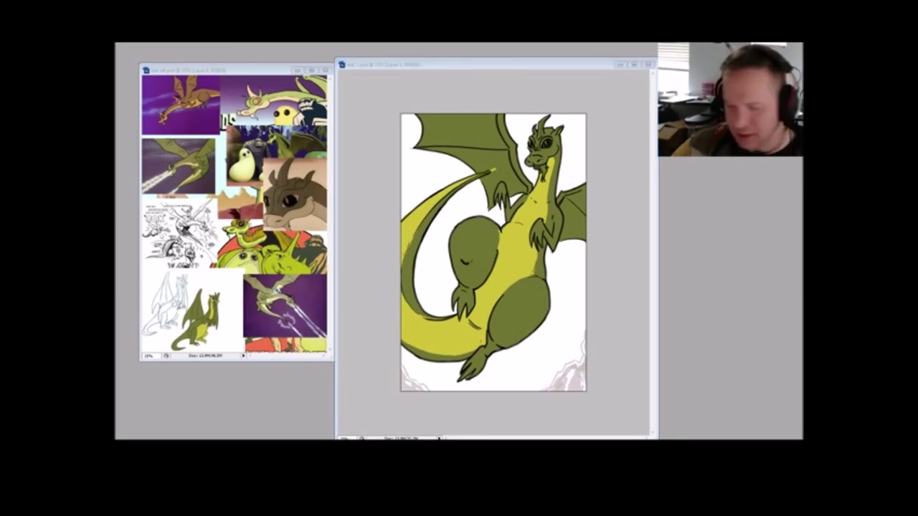
click(534, 278)
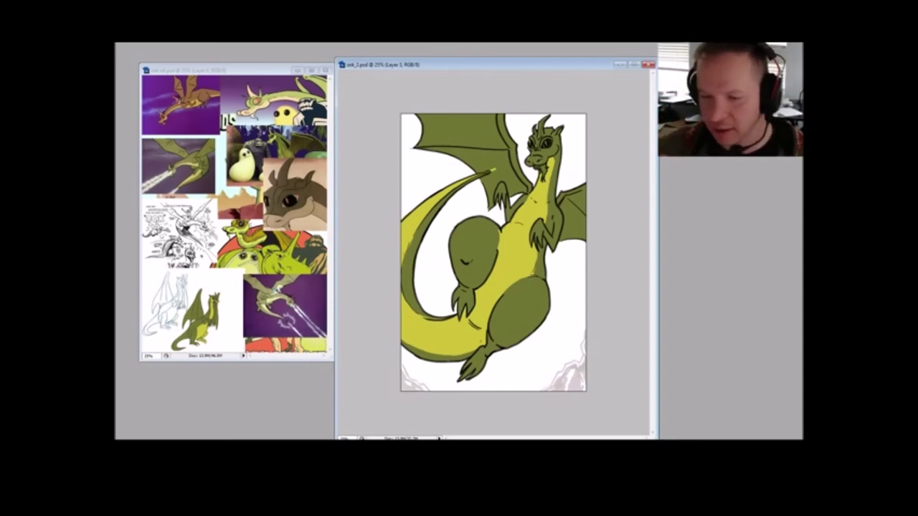
Step: On Layer 1, clean up the uneven colour along the edges of the dragon's tail
click(701, 162)
click(688, 159)
click(688, 159)
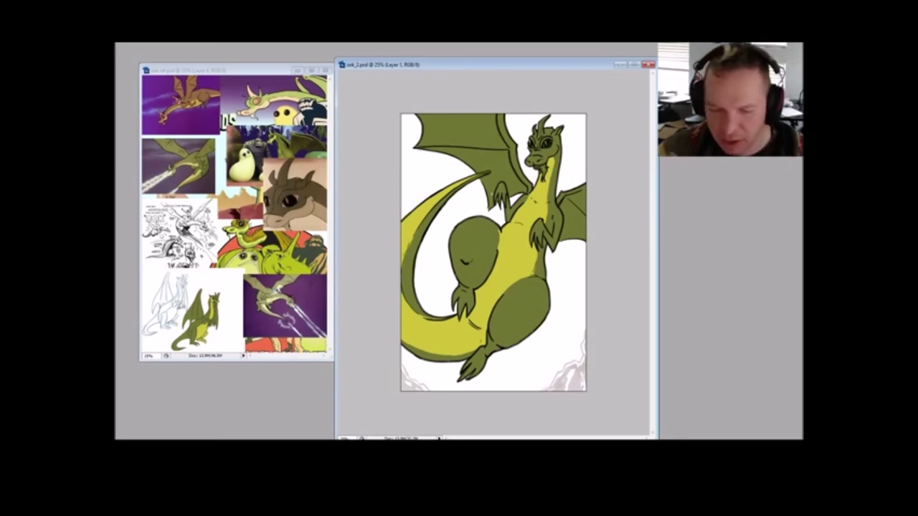
drag(404, 263, 417, 232)
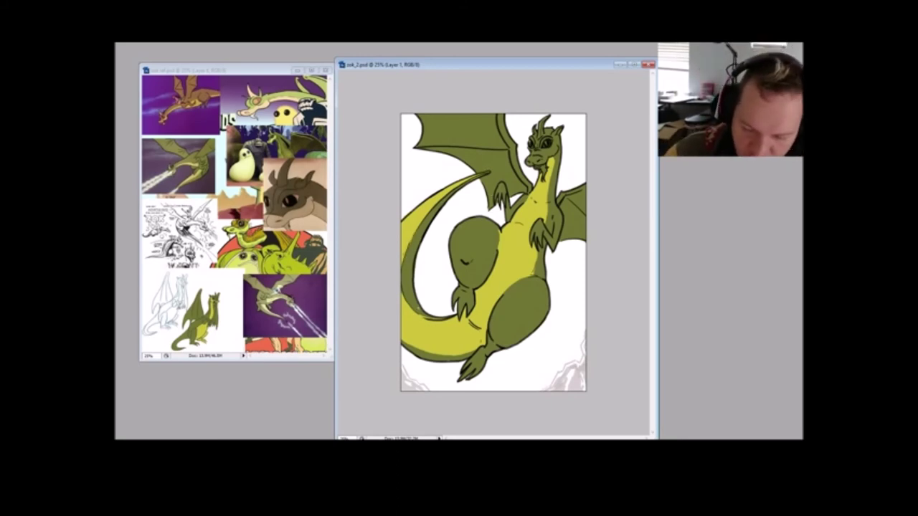
drag(424, 315, 436, 319)
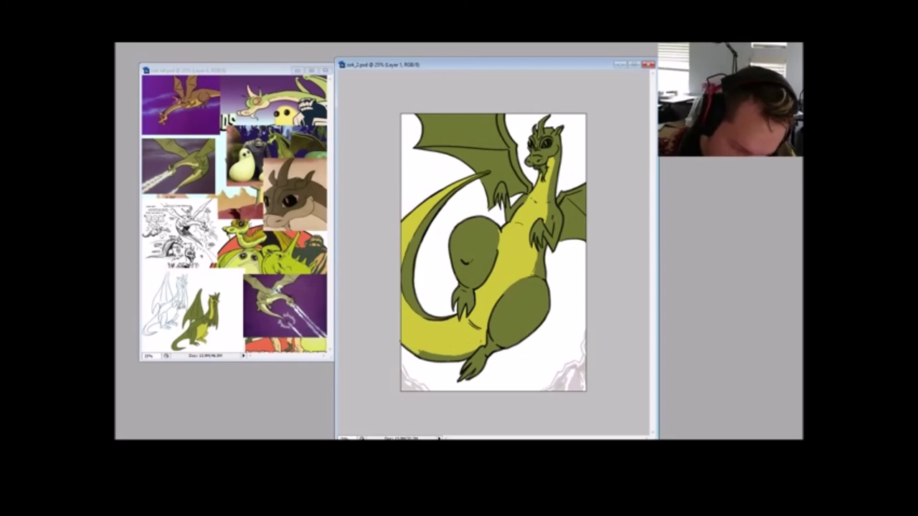
mouse_move(425, 355)
mouse_down()
mouse_move(455, 360)
mouse_move(441, 358)
mouse_move(476, 350)
mouse_up()
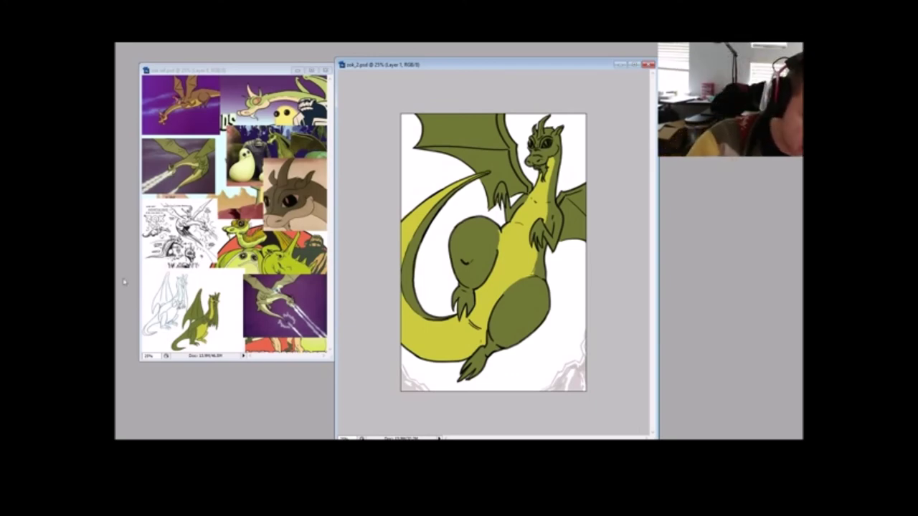
Step: Colour the dragon's muzzle yellow to match the green dragon in the reference sheet, and move the drawing window clear of the sheet
click(204, 322)
click(204, 322)
click(263, 261)
click(254, 250)
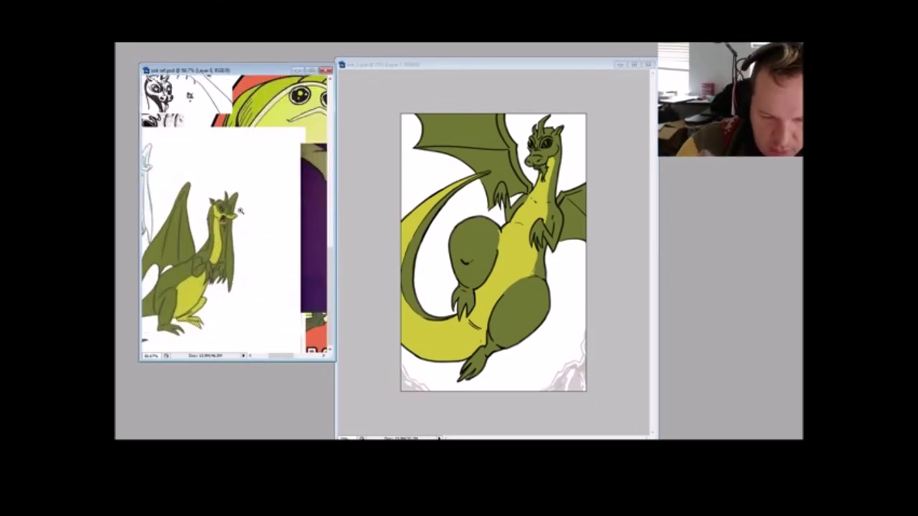
click(246, 238)
click(244, 237)
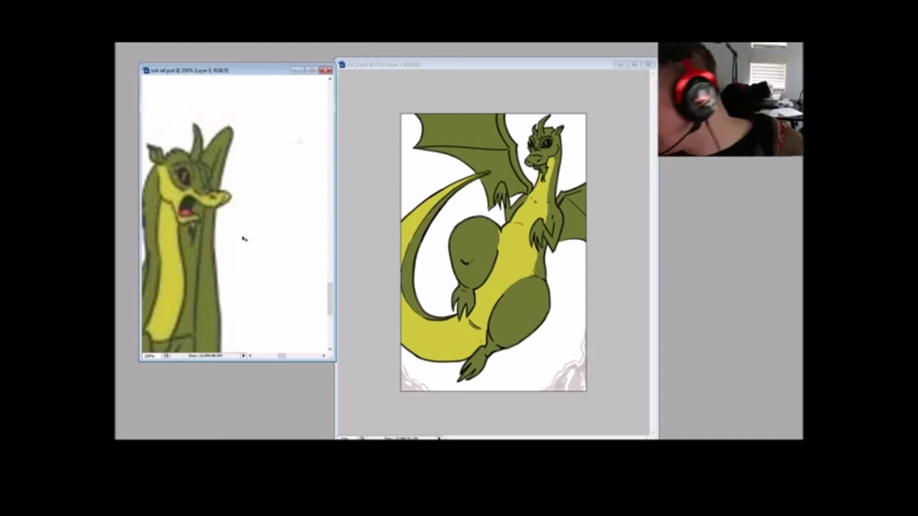
key(ctrl+0)
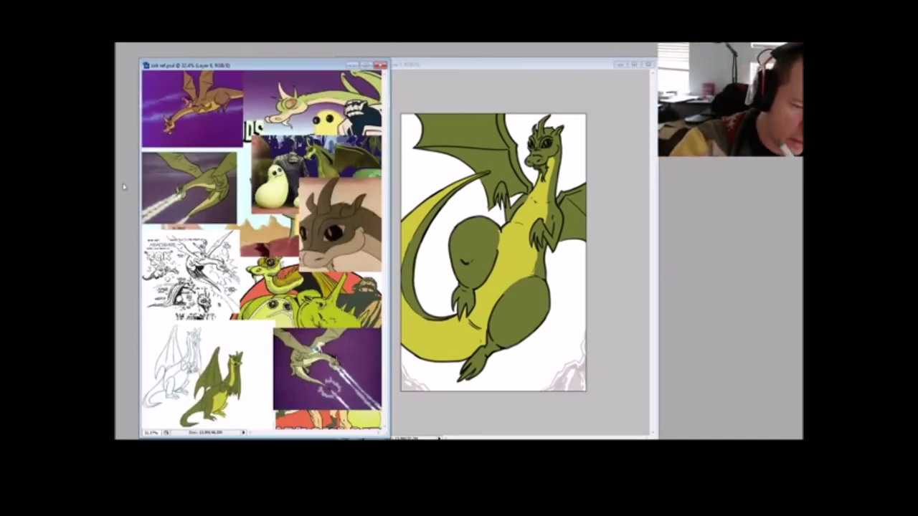
click(546, 148)
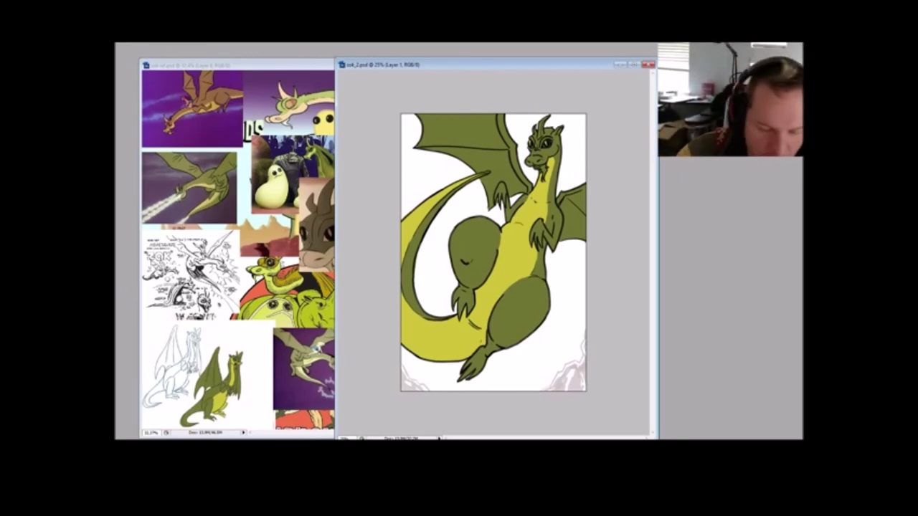
drag(448, 65, 500, 68)
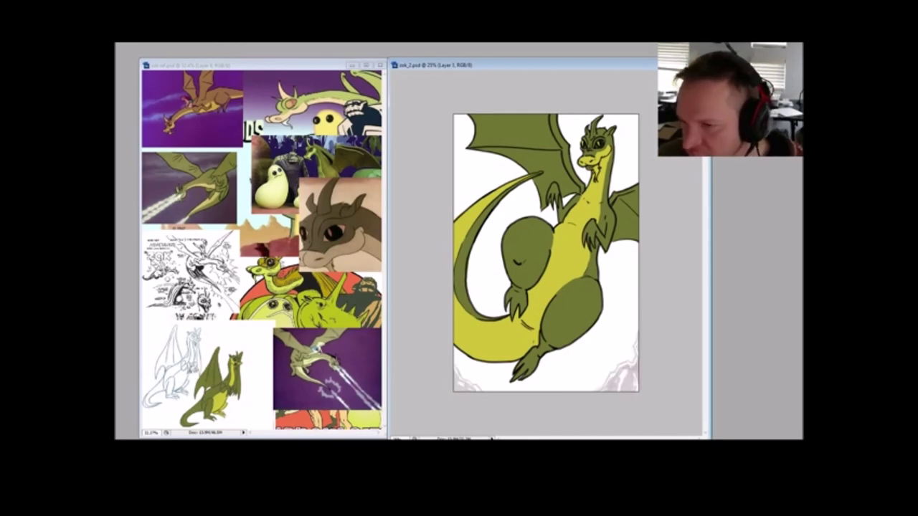
Step: Darken the corner rock line work to full strength and paint a purple and blue sky behind the dragon on Layer 6
key(ctrl+z)
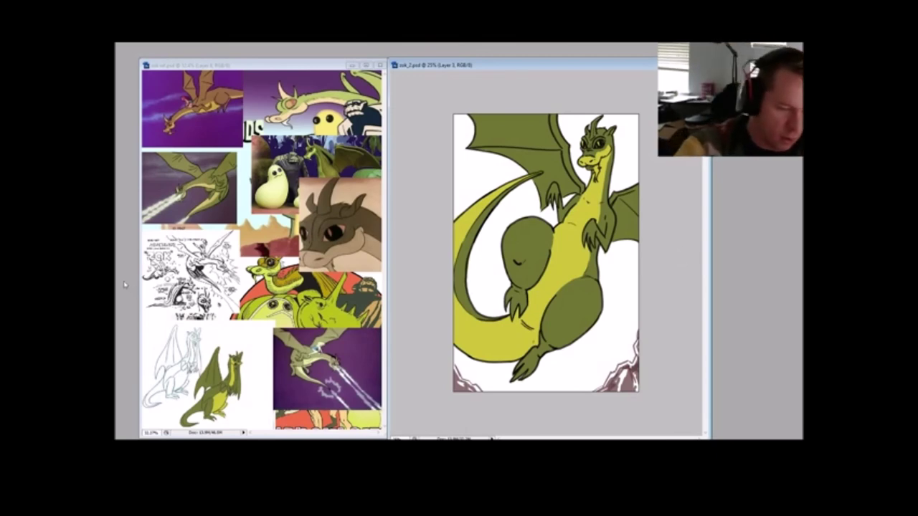
key(ctrl+minus)
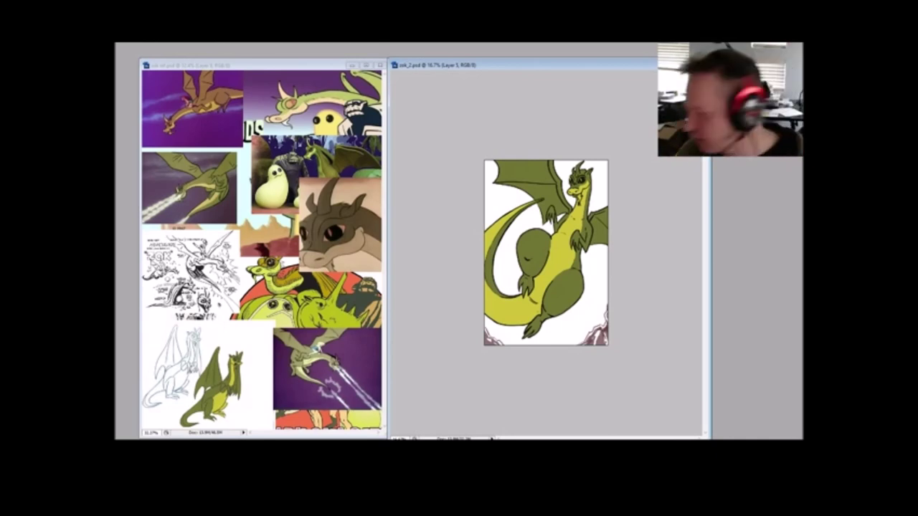
mouse_move(531, 210)
mouse_down()
mouse_move(552, 192)
mouse_move(507, 249)
mouse_move(524, 185)
mouse_move(482, 185)
mouse_move(508, 228)
mouse_move(506, 310)
mouse_move(558, 302)
mouse_move(557, 346)
mouse_move(592, 293)
mouse_move(622, 280)
mouse_move(601, 264)
mouse_move(593, 164)
mouse_up()
mouse_move(510, 276)
mouse_down()
mouse_move(478, 269)
mouse_move(502, 258)
mouse_move(495, 229)
mouse_move(495, 312)
mouse_up()
mouse_move(546, 327)
mouse_down()
mouse_move(610, 282)
mouse_move(612, 305)
mouse_move(609, 282)
mouse_move(606, 307)
mouse_up()
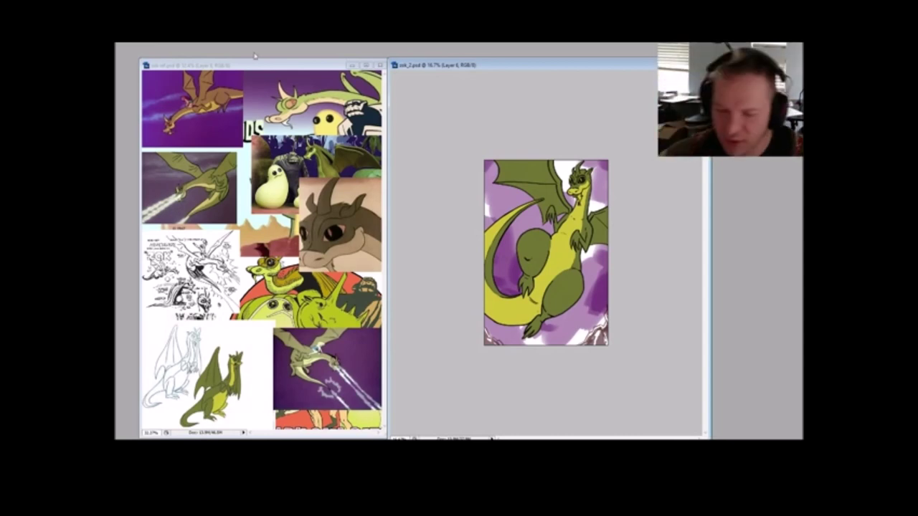
mouse_move(551, 337)
mouse_down()
mouse_move(601, 290)
mouse_move(589, 178)
mouse_move(562, 173)
mouse_move(586, 166)
mouse_up()
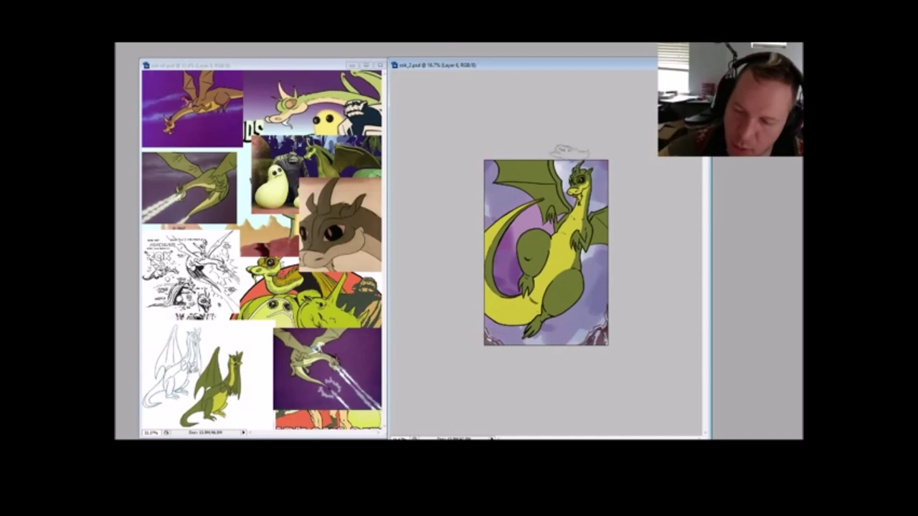
Step: Brush soft, light cloud highlights into the sky around the dragon on Layer 7
click(731, 331)
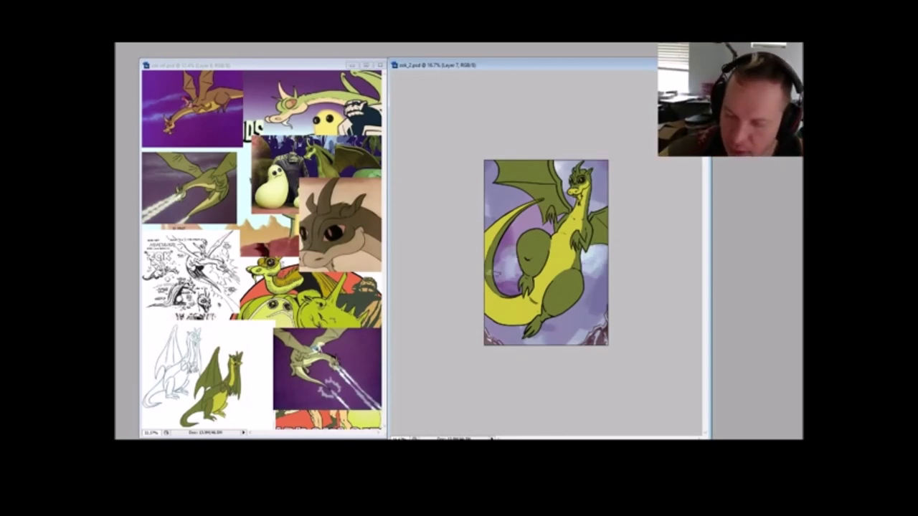
mouse_move(512, 275)
mouse_down()
mouse_move(506, 260)
mouse_move(529, 231)
mouse_move(529, 252)
mouse_move(512, 271)
mouse_up()
mouse_move(576, 327)
mouse_down()
mouse_move(551, 353)
mouse_move(546, 337)
mouse_move(581, 334)
mouse_up()
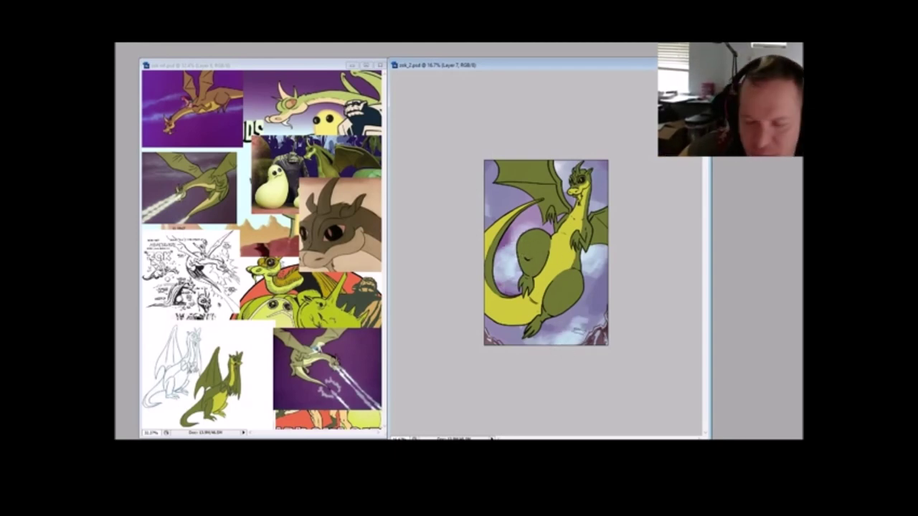
mouse_move(493, 187)
mouse_down()
mouse_move(511, 188)
mouse_move(490, 198)
mouse_move(511, 178)
mouse_move(527, 205)
mouse_move(515, 190)
mouse_up()
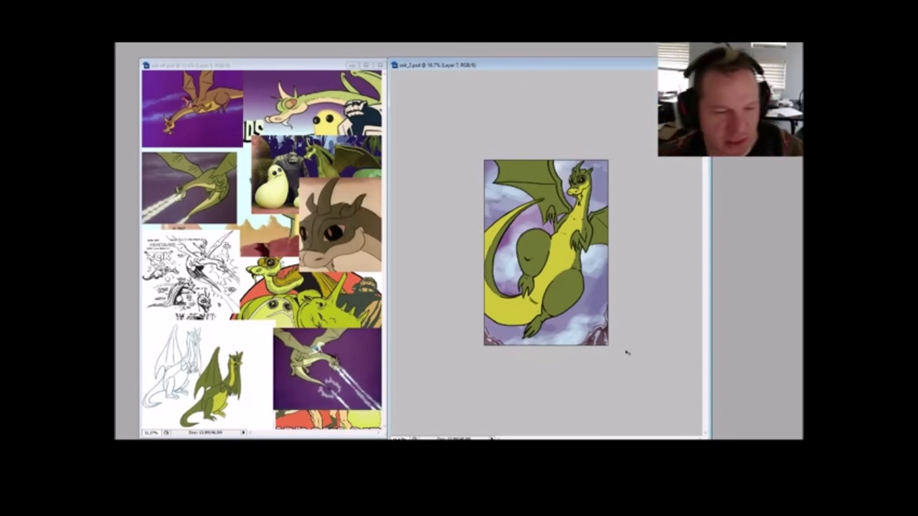
key(ctrl+0)
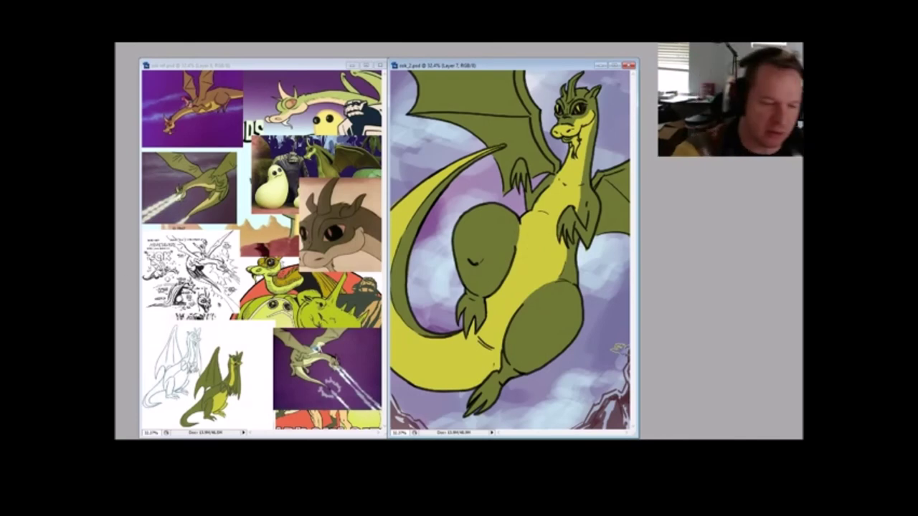
Step: Paint the rocks in both lower corners dark blue and purple on Layer 8
key(ctrl+minus)
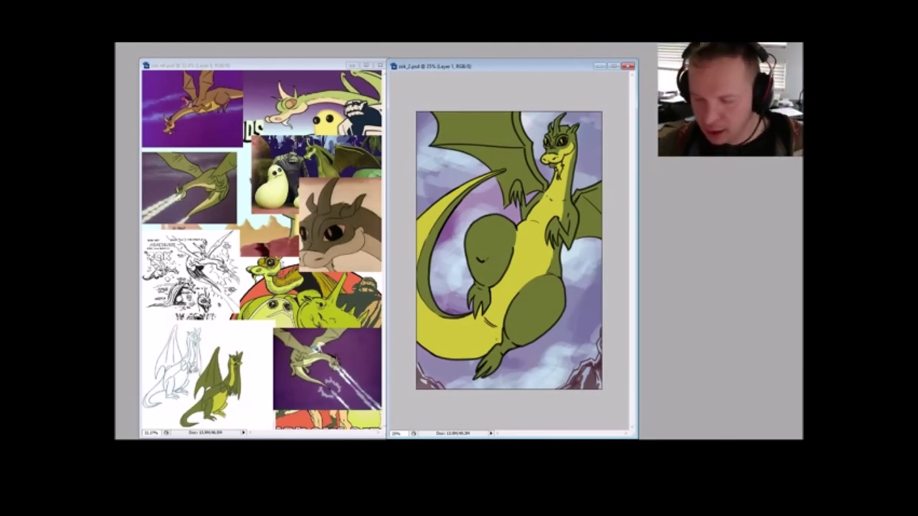
click(720, 313)
click(732, 319)
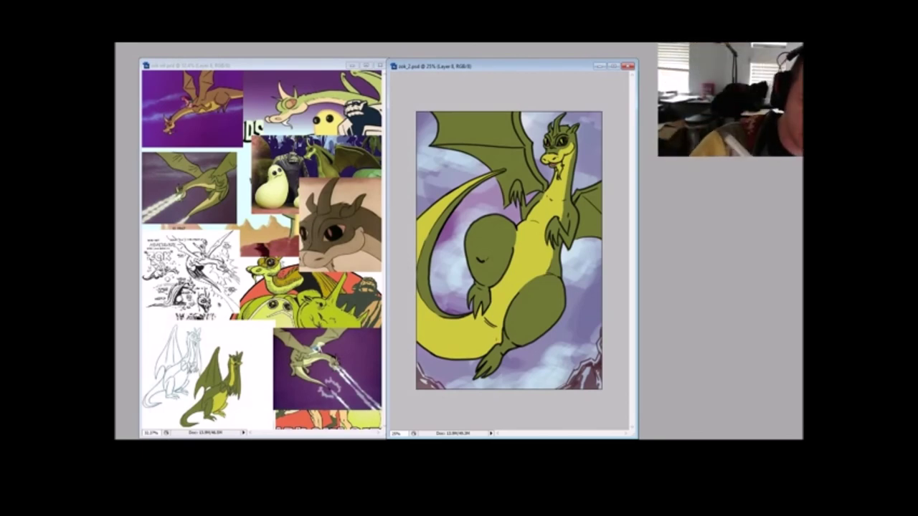
mouse_move(591, 371)
mouse_down()
mouse_move(582, 386)
mouse_move(564, 386)
mouse_move(589, 364)
mouse_move(588, 386)
mouse_move(599, 380)
mouse_move(600, 340)
mouse_up()
mouse_move(418, 375)
mouse_down()
mouse_move(429, 388)
mouse_move(434, 370)
mouse_move(445, 383)
mouse_up()
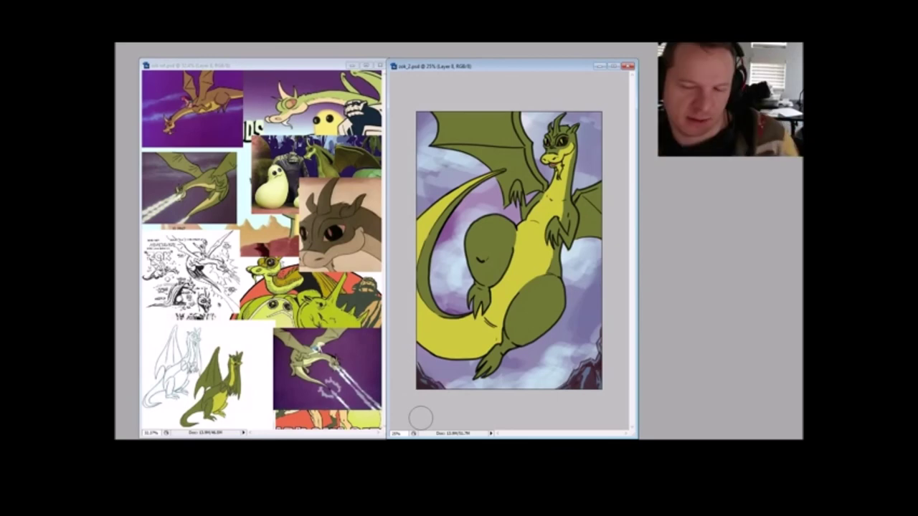
Step: Save the drawing as zok_3.psd and enlarge its window to show the whole picture
key(alt+Tab)
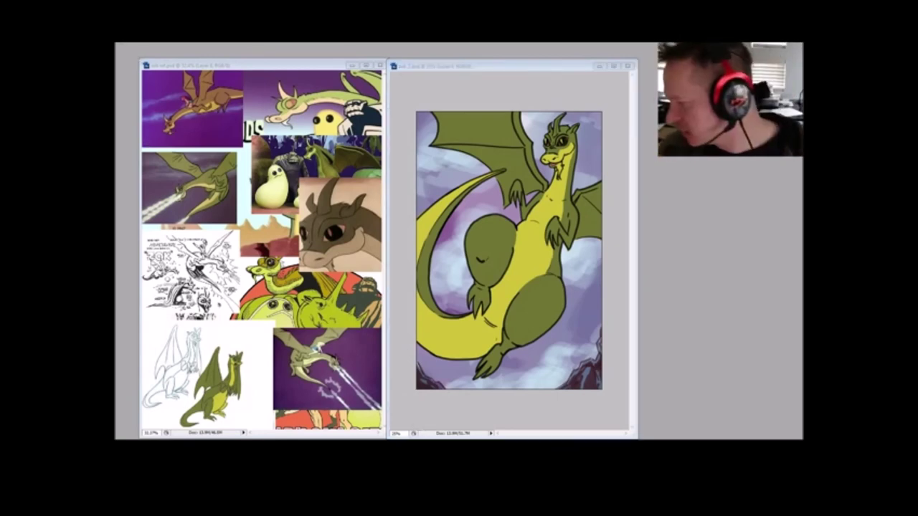
key(alt+Tab)
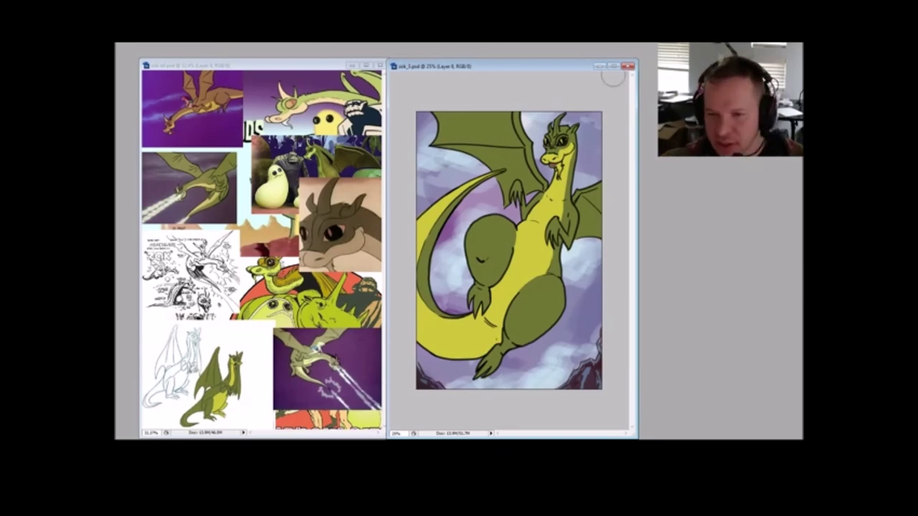
click(613, 65)
key(ctrl+plus)
click(613, 71)
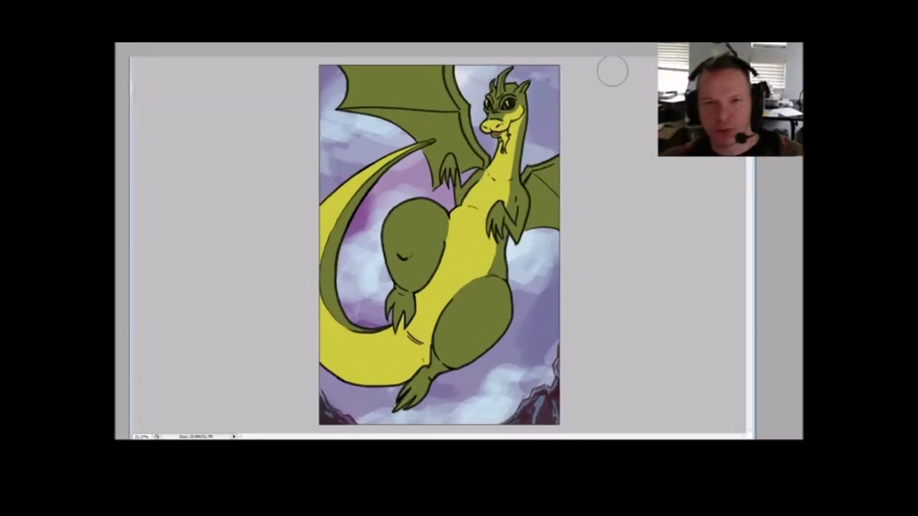